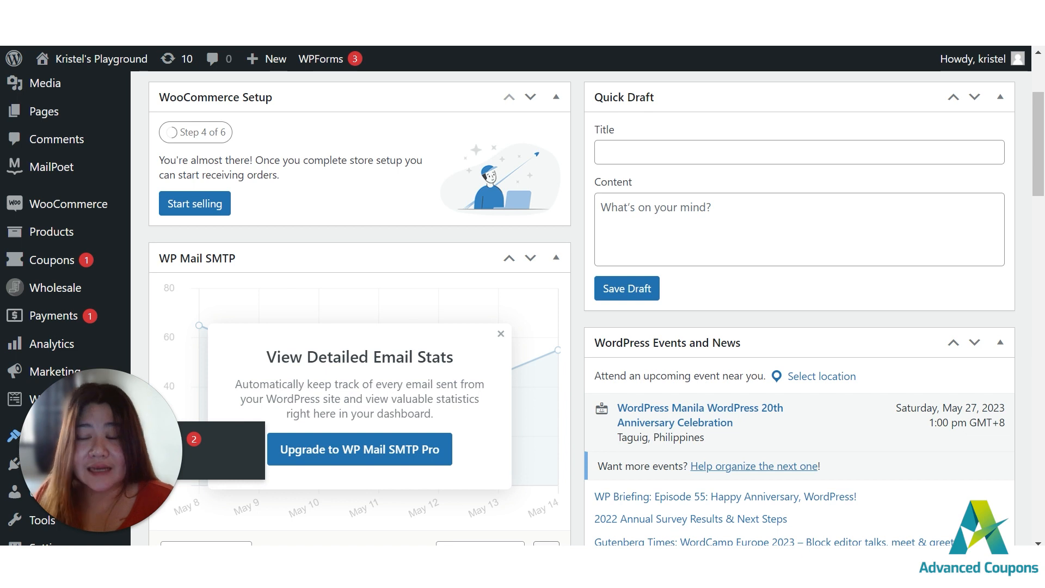
- Open the Loyalty Program page of the store's Coupons section
scroll(103, 76, down, 1)
mouse_move(98, 68)
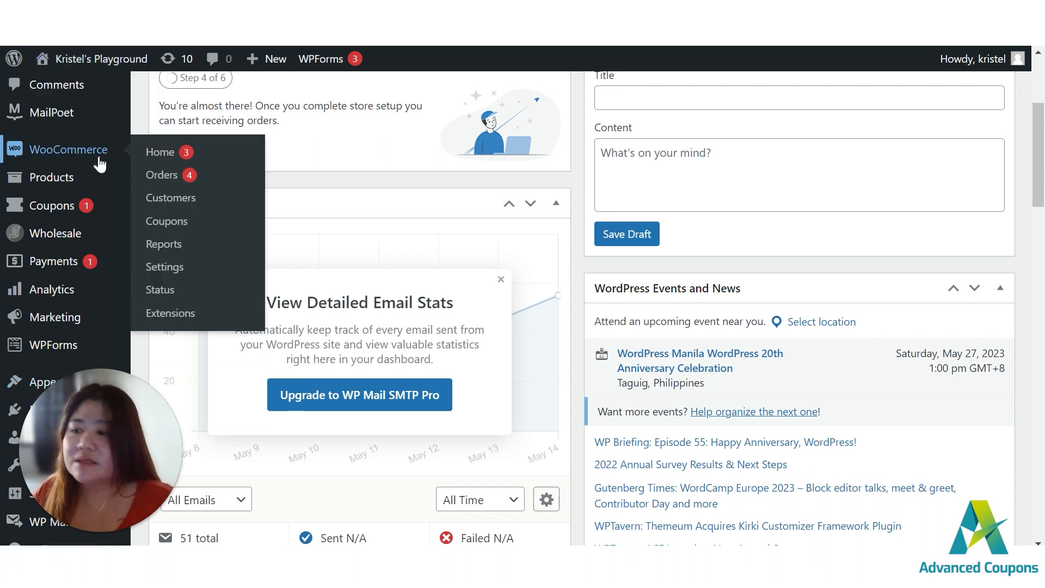
mouse_move(90, 173)
scroll(90, 171, down, 1)
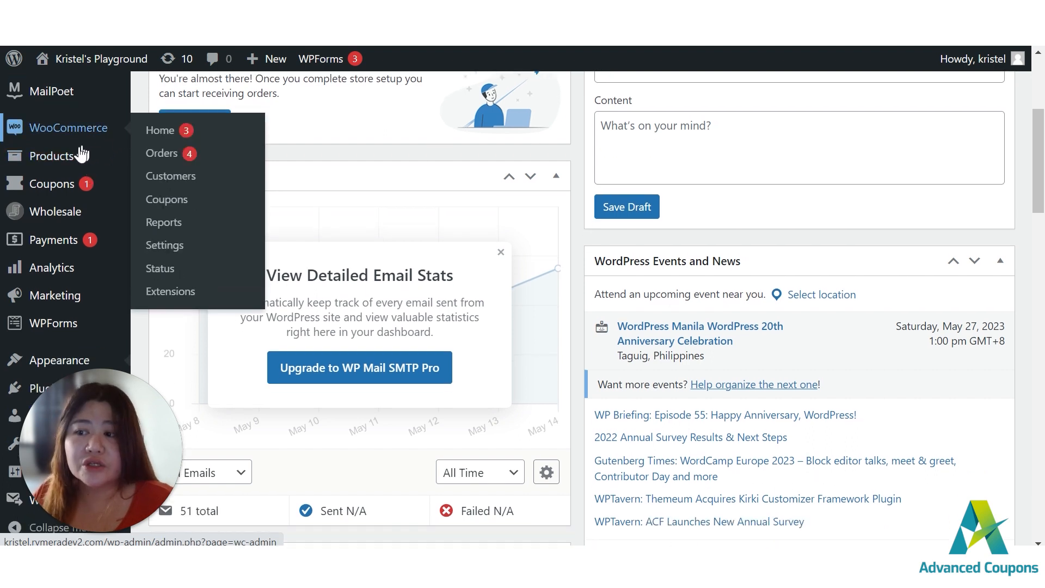
mouse_move(34, 181)
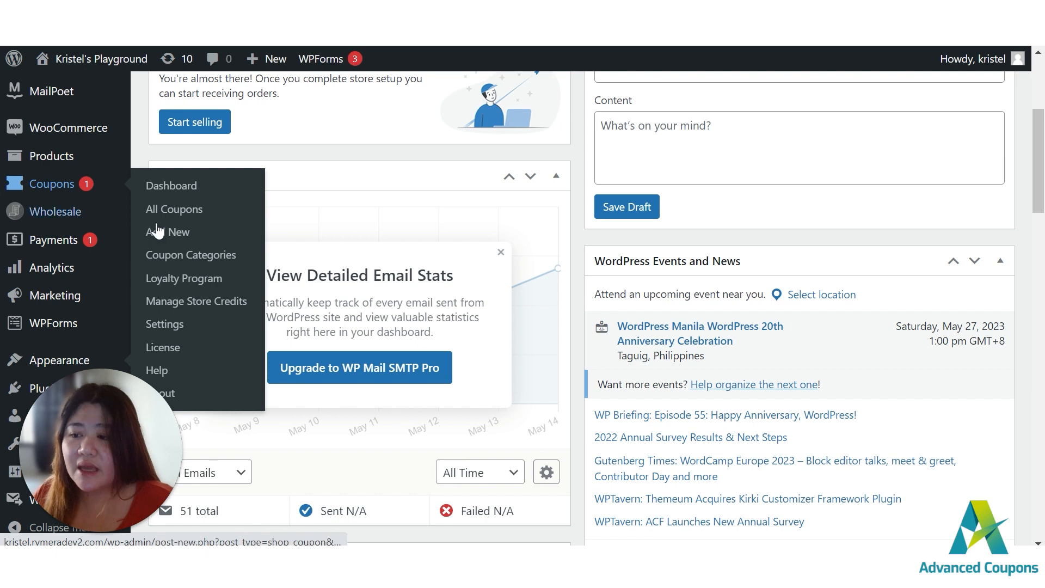
click(203, 280)
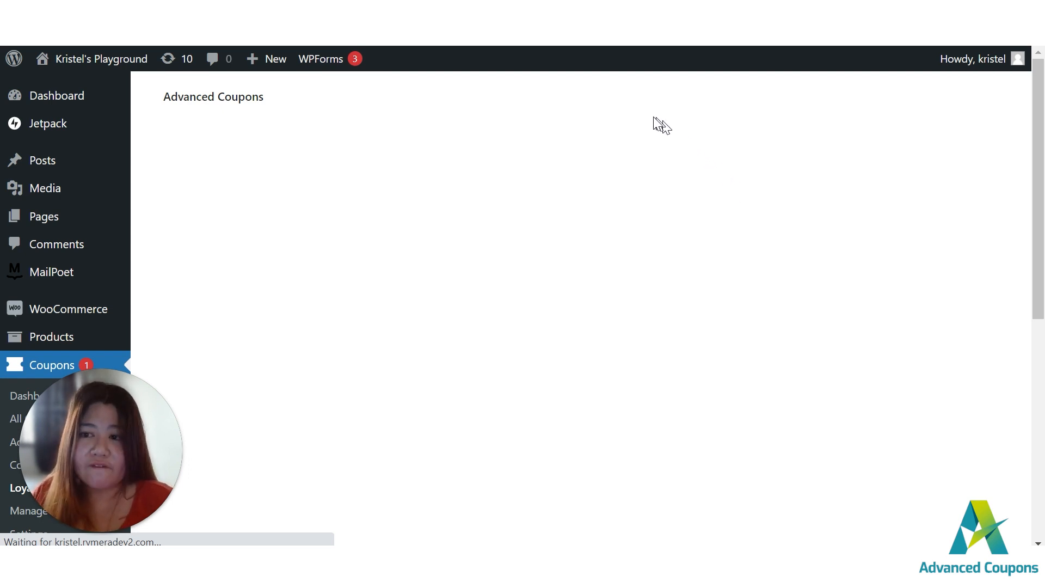
- Examine the Loyalty Program dashboard's points status, points sources, top earning customers and points history sections
scroll(432, 180, down, 5)
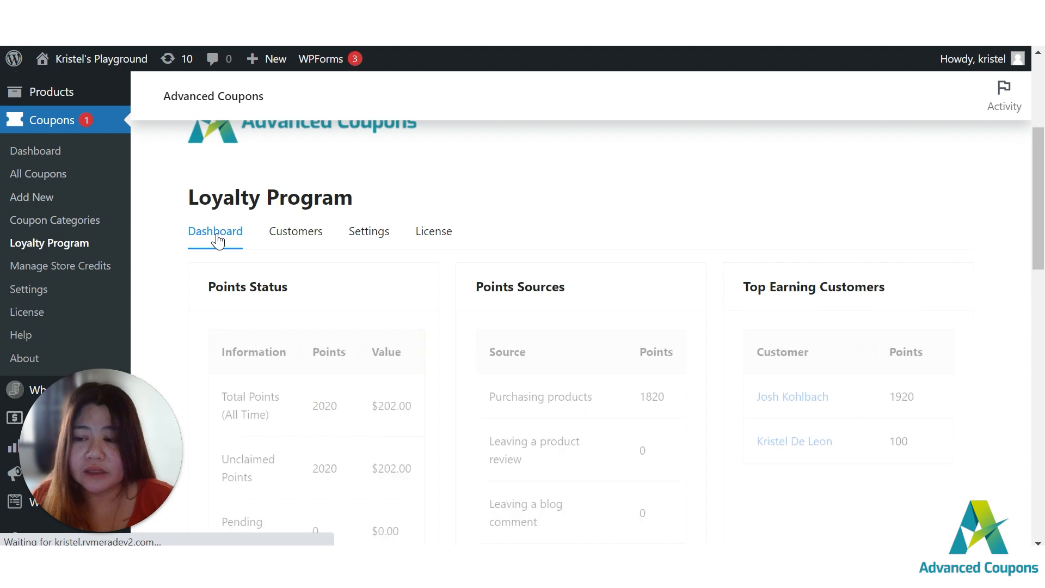
scroll(275, 208, down, 4)
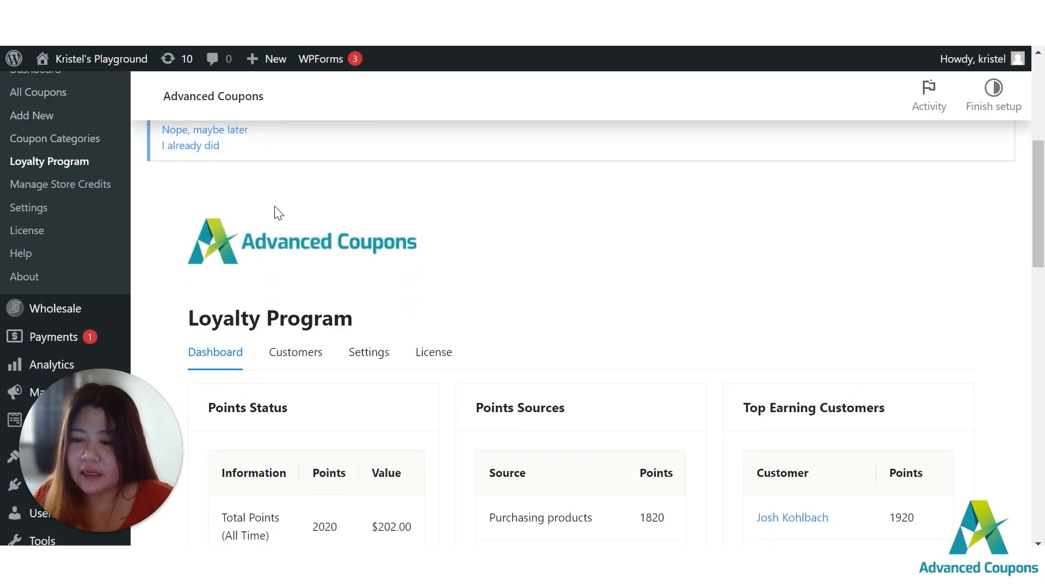
scroll(276, 213, down, 5)
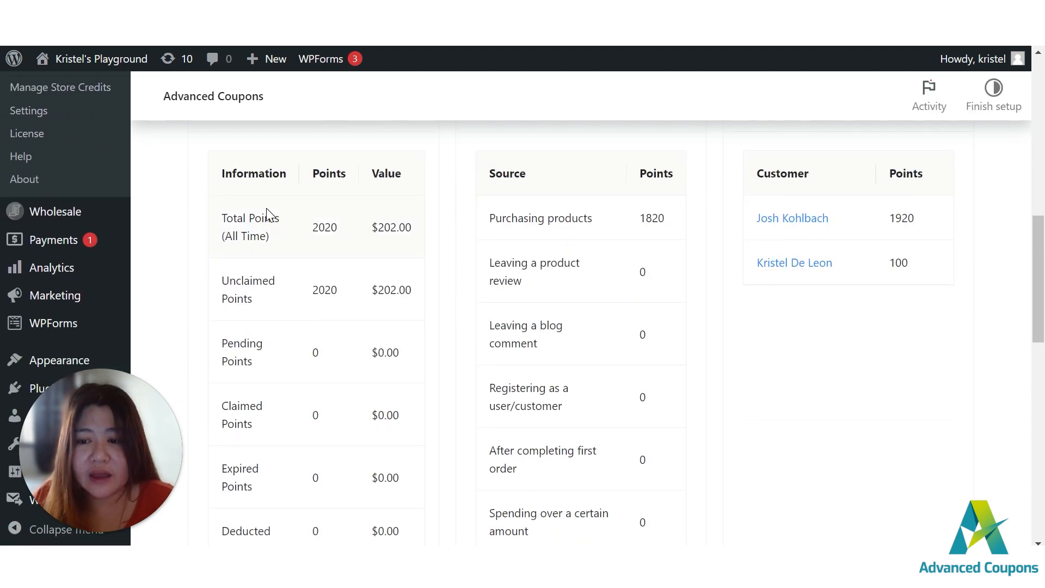
scroll(328, 306, up, 3)
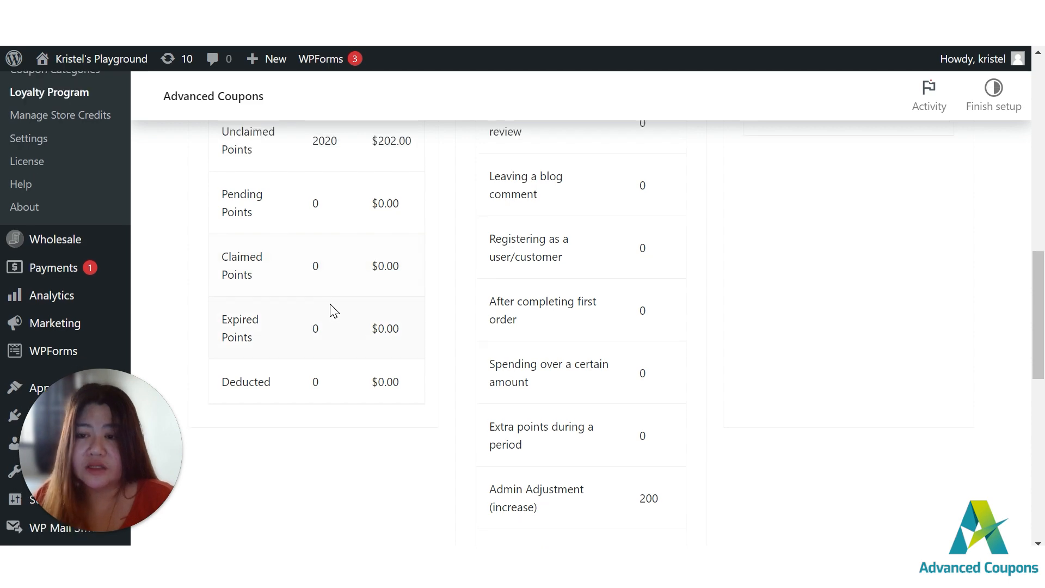
scroll(329, 288, down, 8)
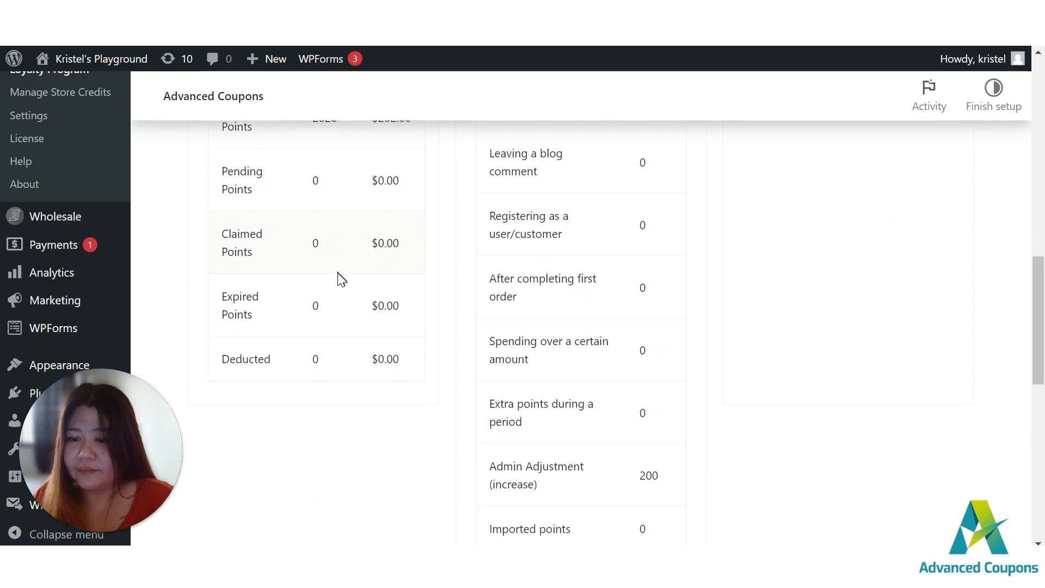
scroll(324, 296, up, 3)
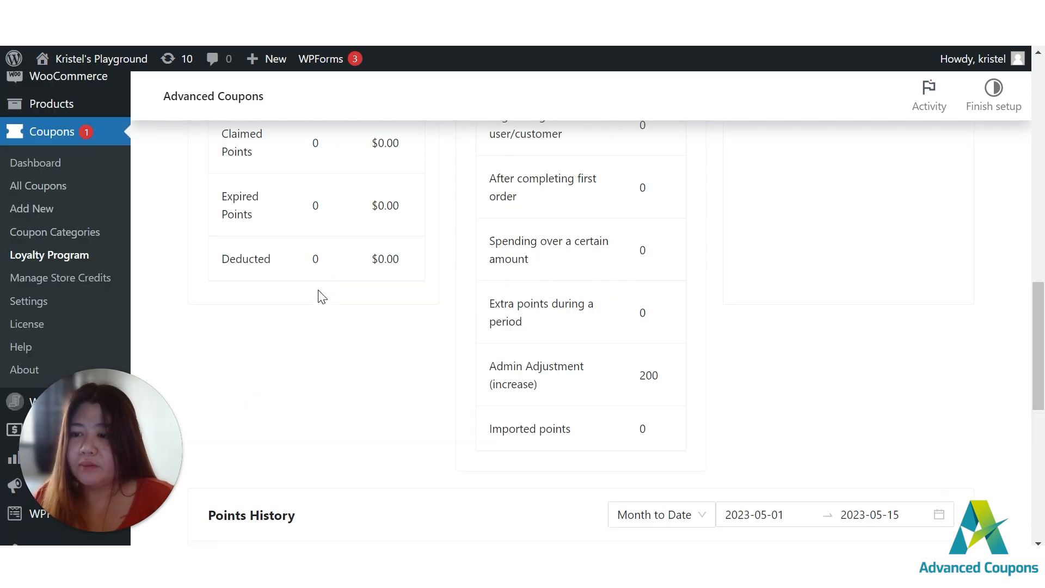
scroll(327, 434, down, 3)
scroll(618, 416, down, 3)
scroll(609, 408, up, 9)
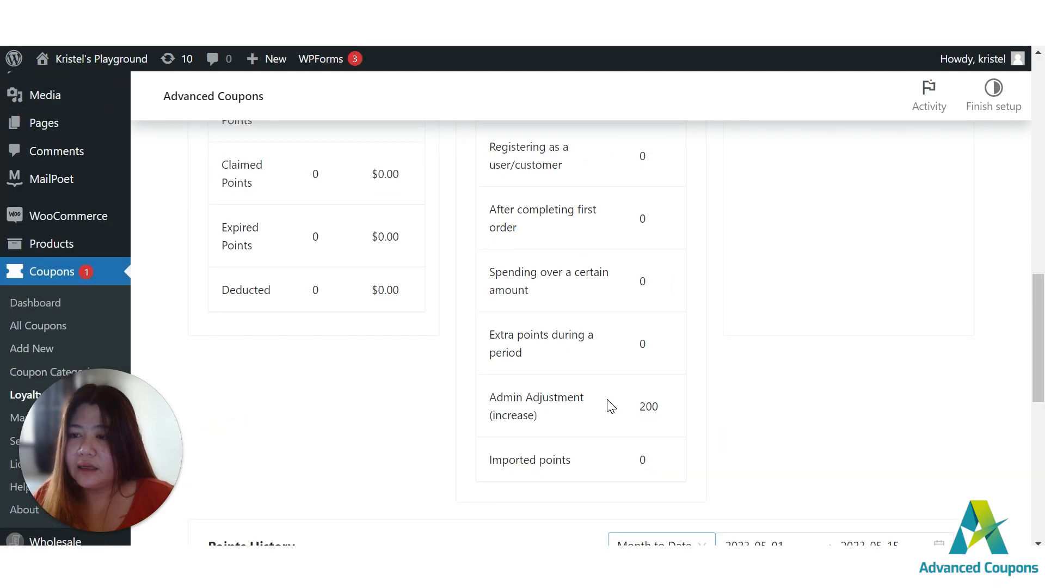
scroll(592, 389, up, 2)
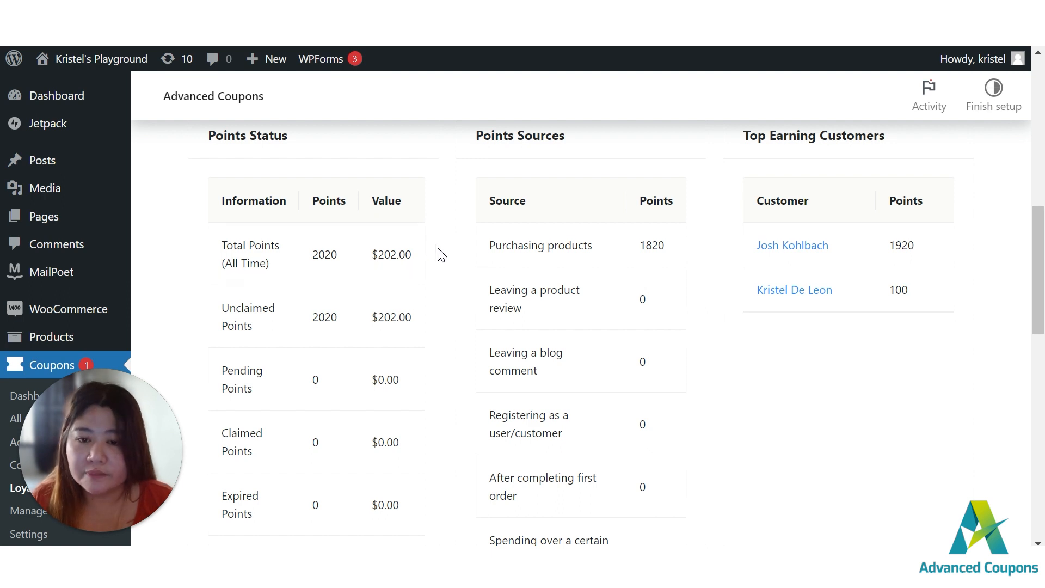
scroll(441, 255, up, 1)
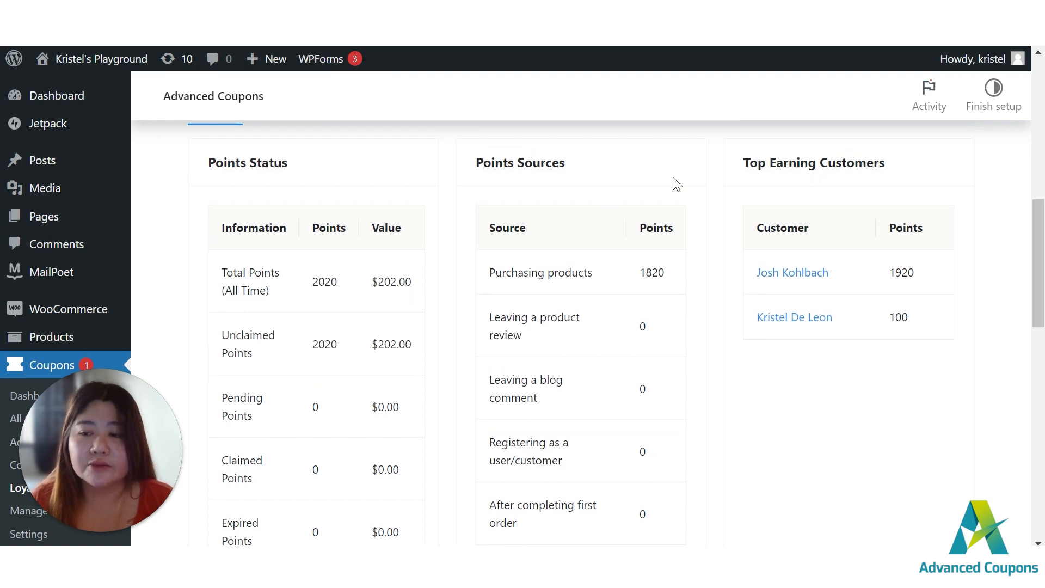
- Open the Loyalty Program's customer list and view the points record of the second customer listed
scroll(343, 269, up, 3)
click(308, 276)
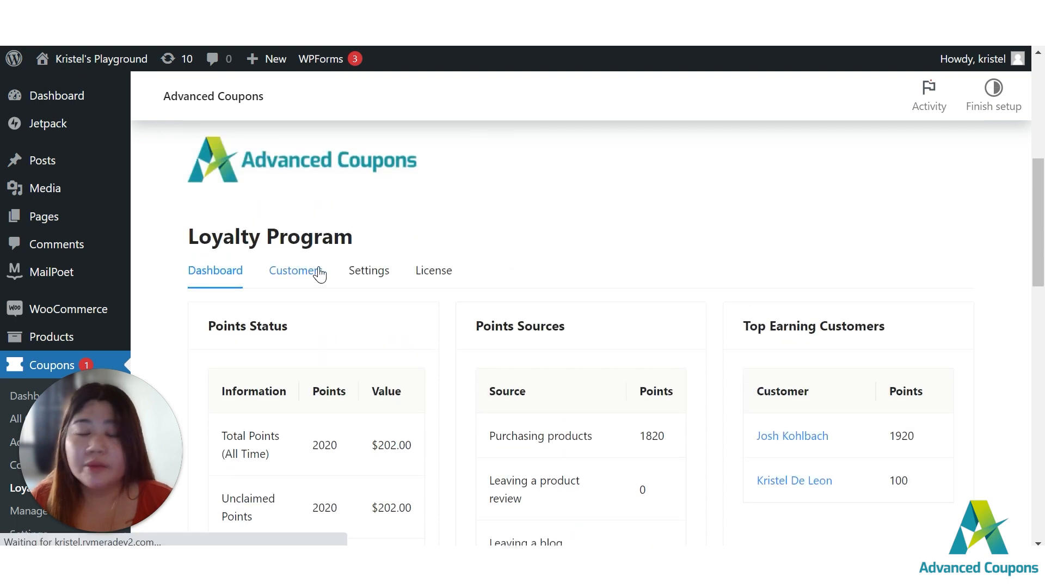
scroll(343, 270, down, 1)
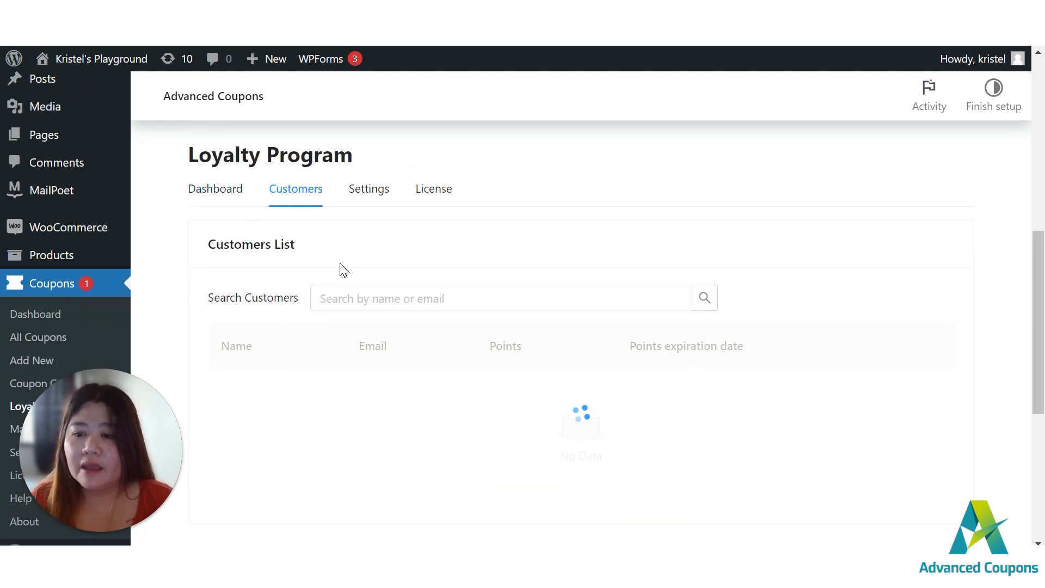
click(368, 304)
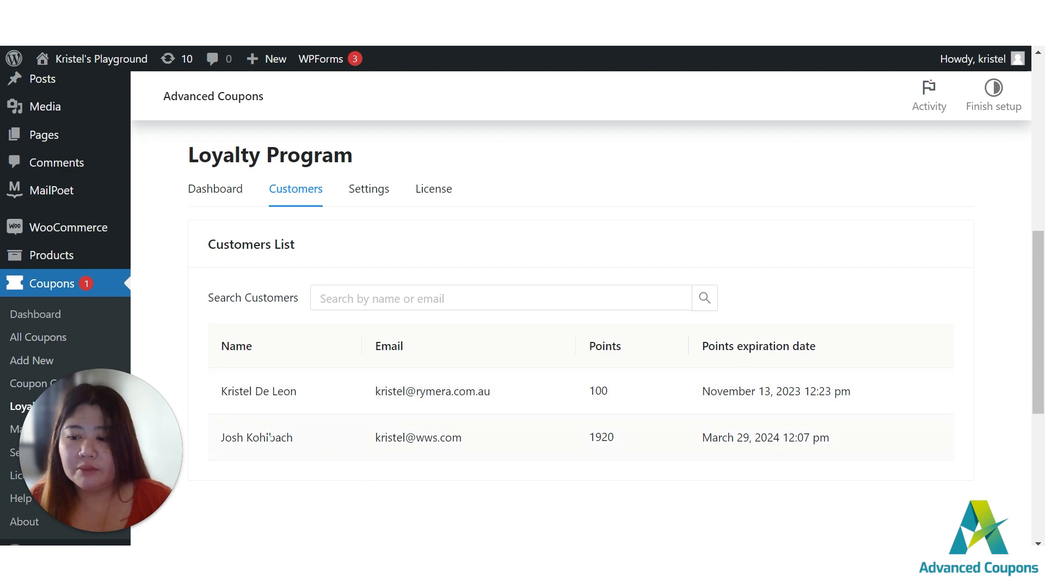
drag(470, 446, 373, 437)
click(373, 437)
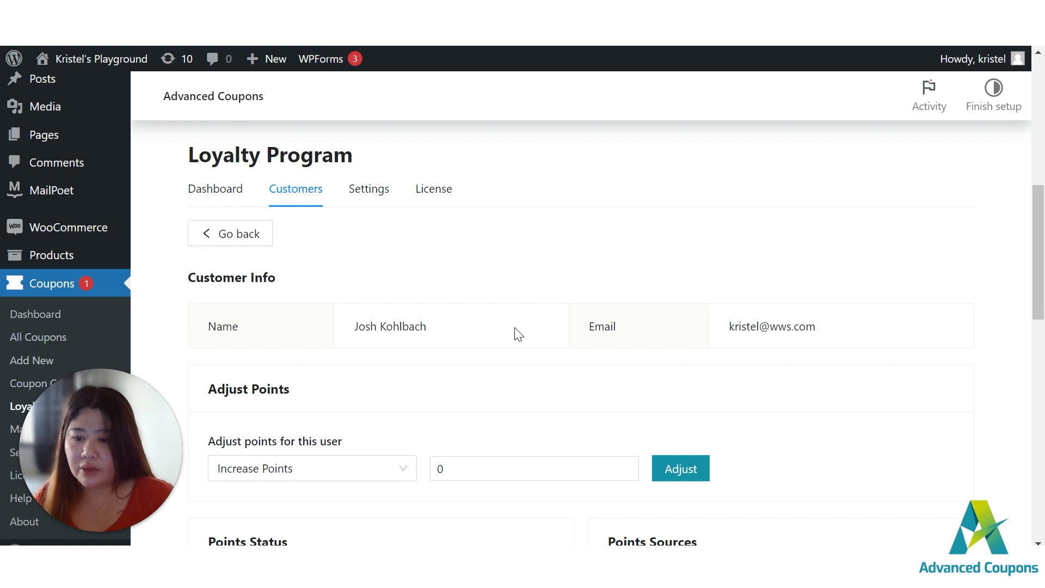
- Increase this customer's loyalty points by 500 and check their all-time total in the points status
scroll(516, 332, down, 3)
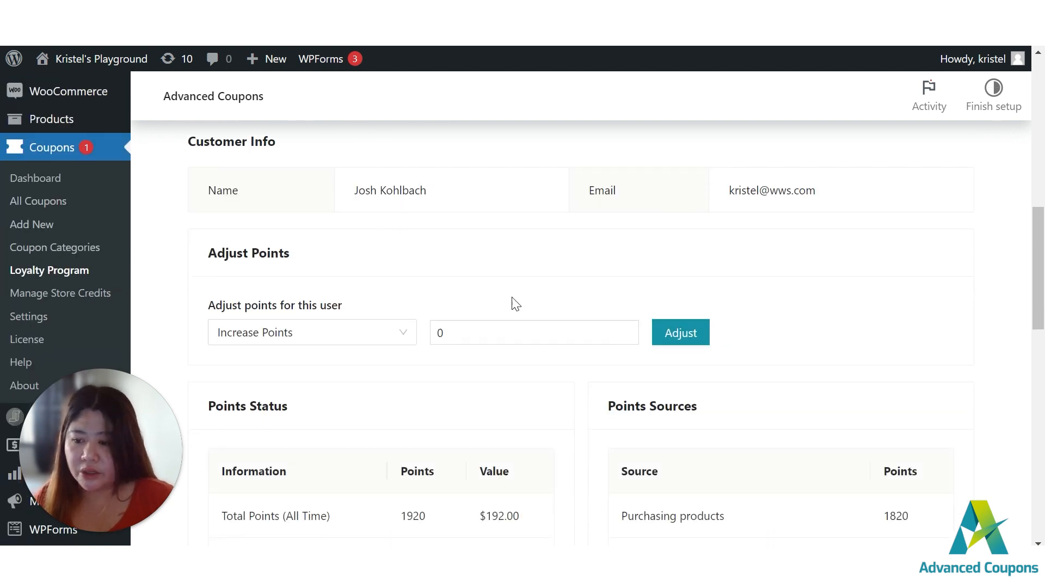
scroll(503, 328, down, 1)
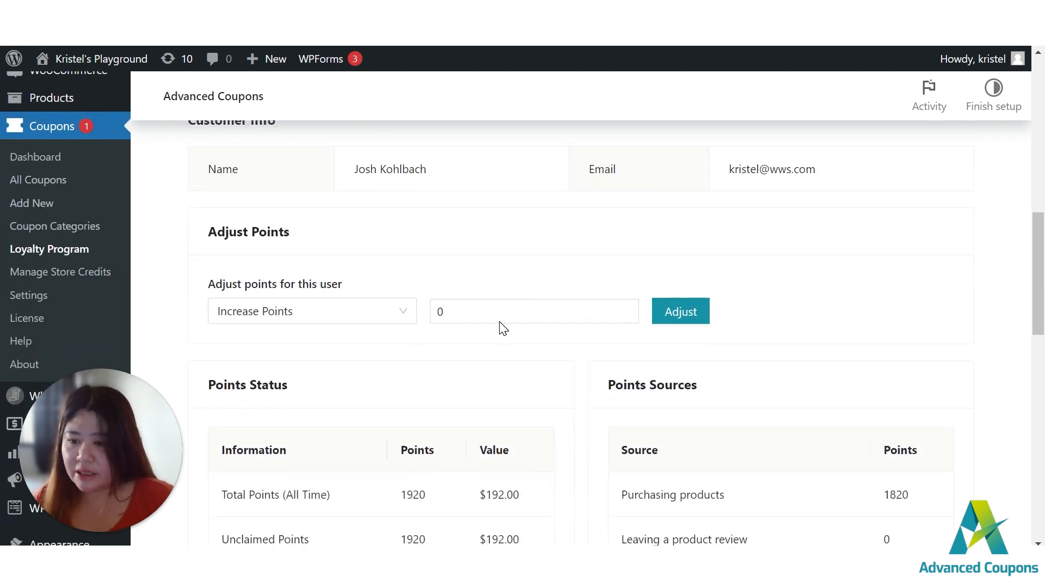
click(377, 312)
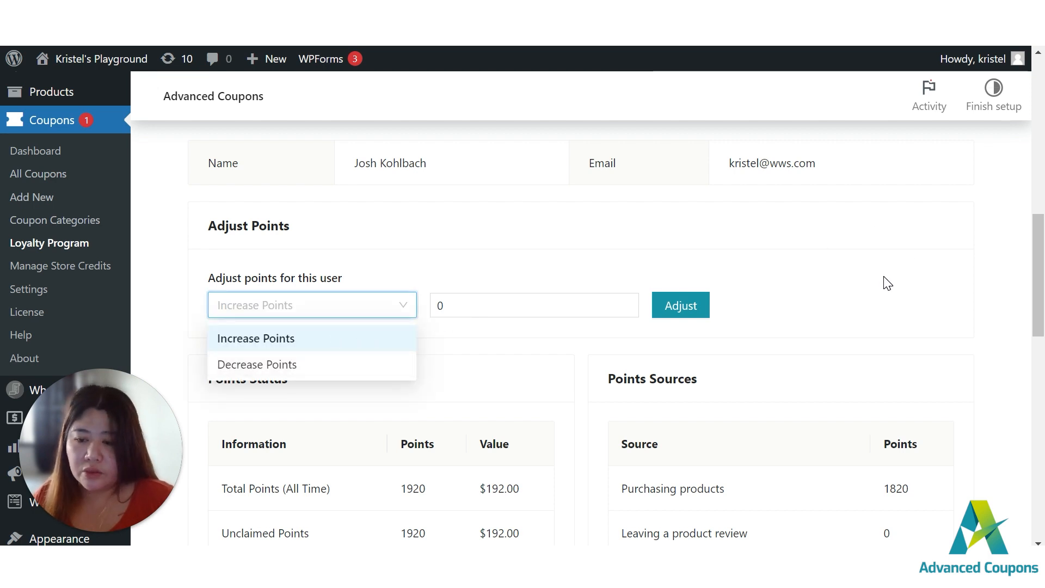
click(874, 287)
scroll(873, 288, down, 1)
scroll(872, 289, down, 2)
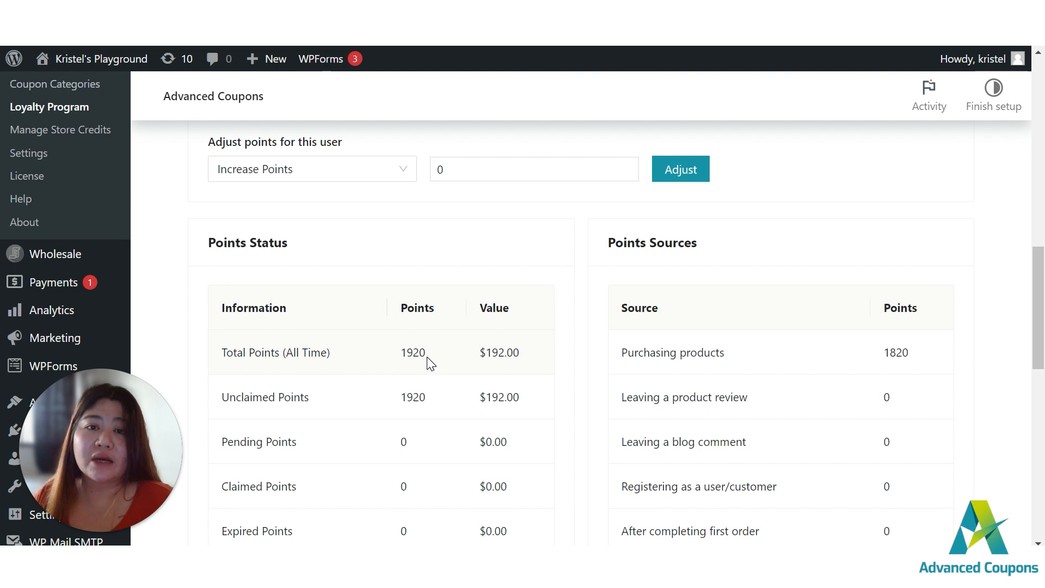
scroll(438, 338, up, 1)
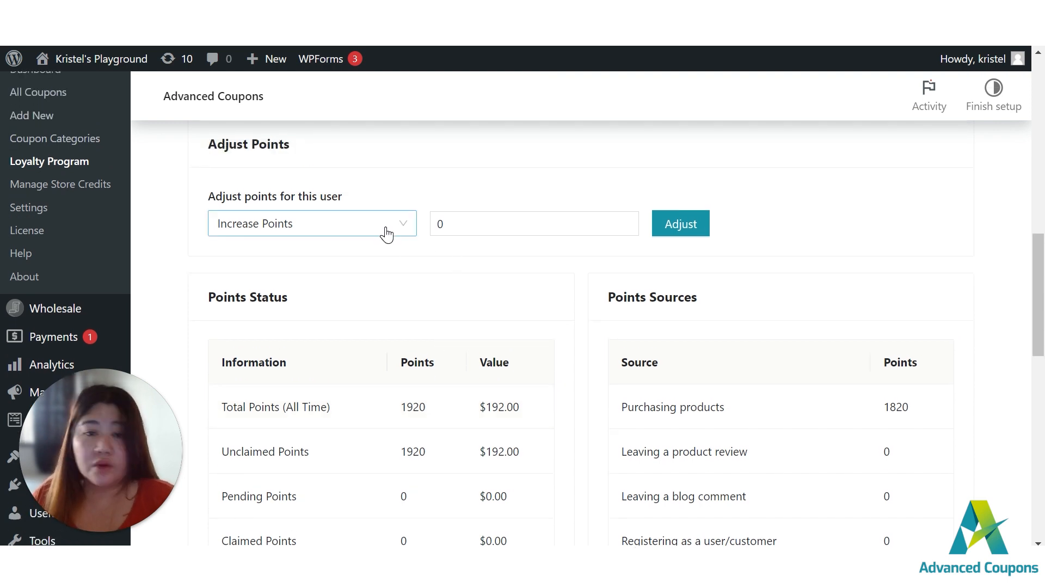
drag(456, 224, 314, 238)
text(500)
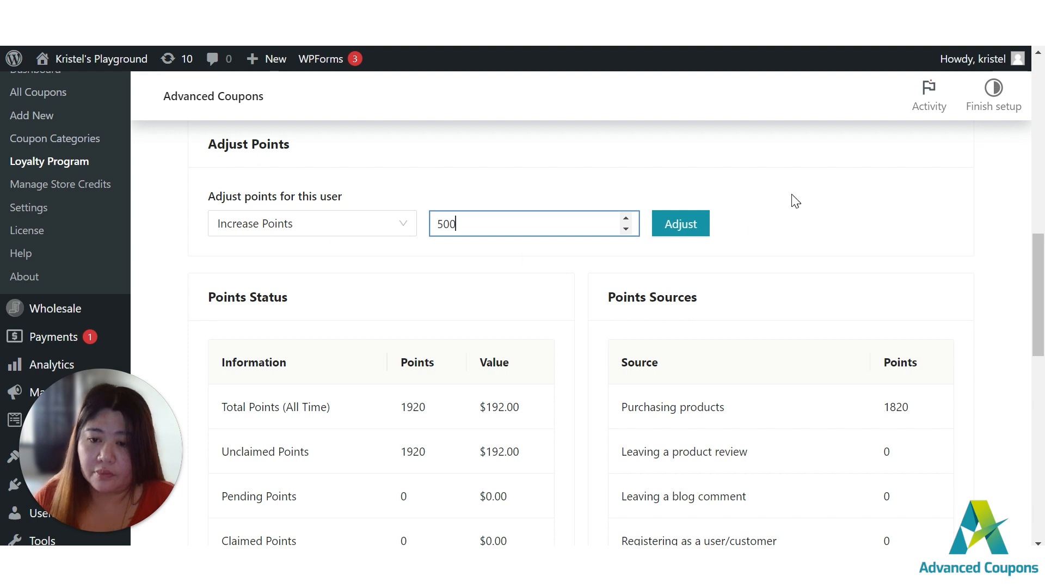
click(670, 225)
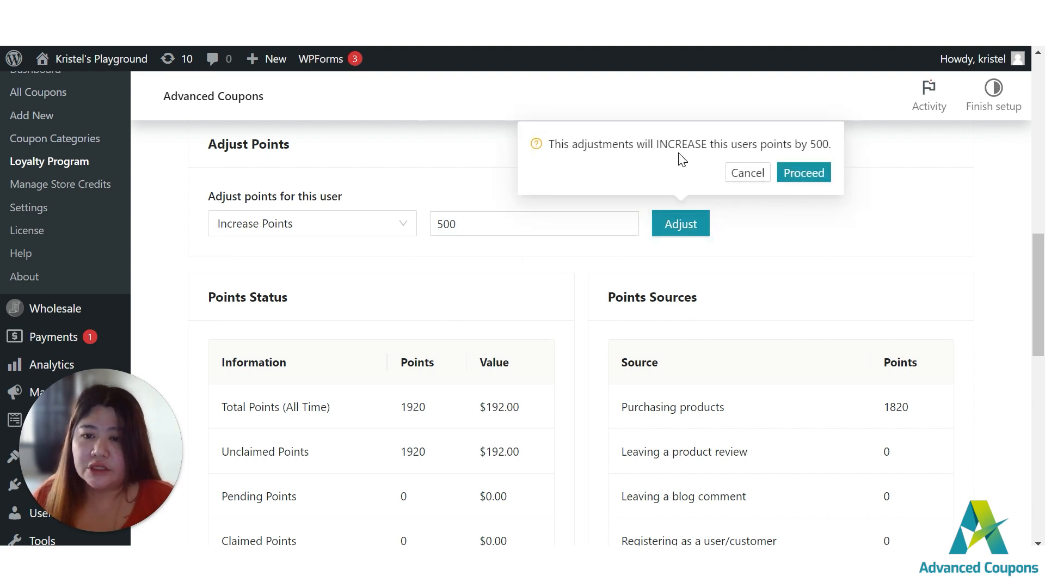
click(798, 173)
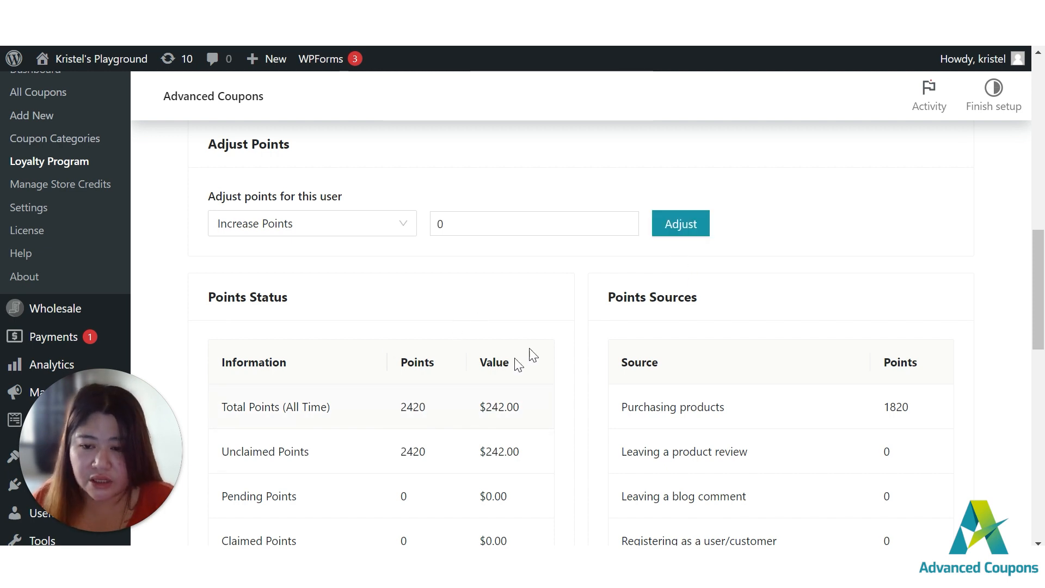
scroll(729, 248, up, 1)
drag(442, 435, 402, 452)
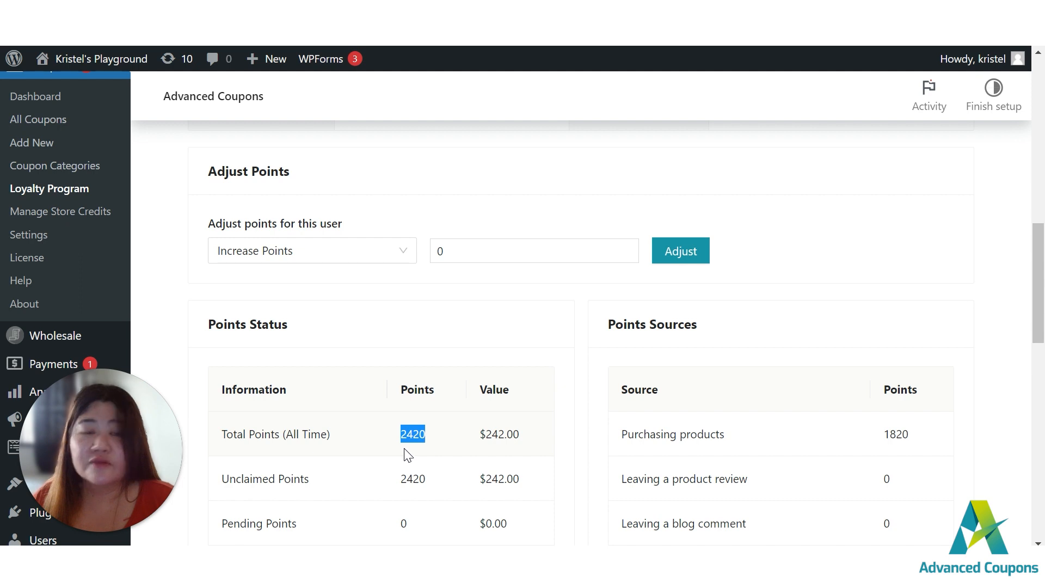
- Open the Loyalty Program settings and review the General options, including the global price to points earned ratio
scroll(417, 455, up, 1)
scroll(424, 436, up, 6)
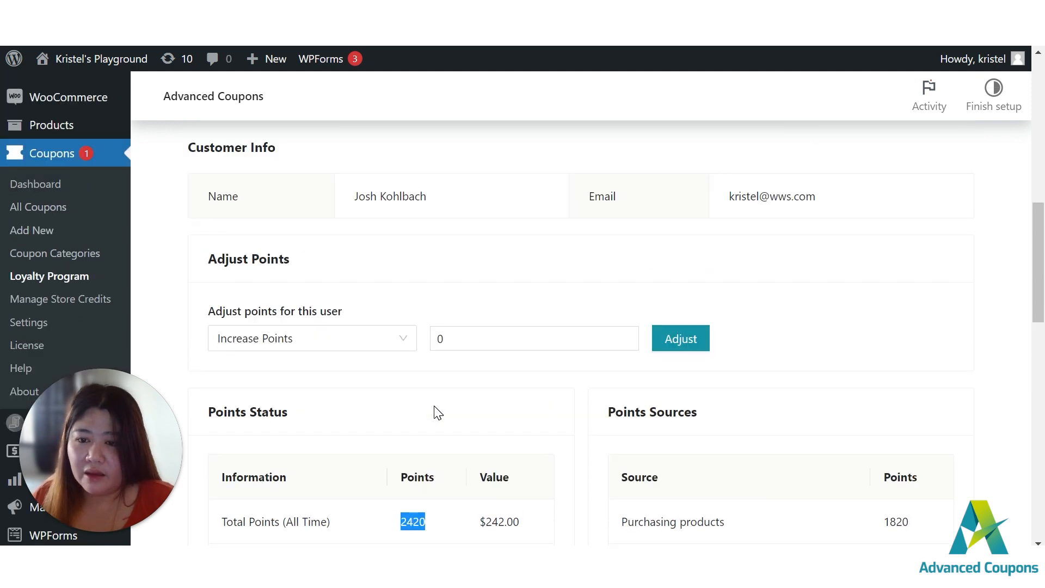
click(379, 169)
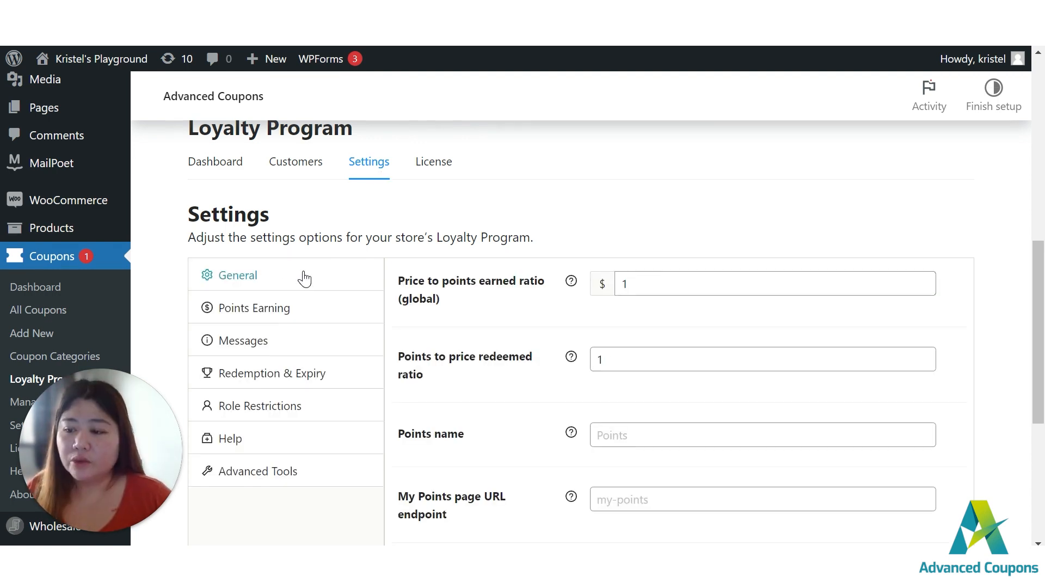
scroll(325, 303, down, 1)
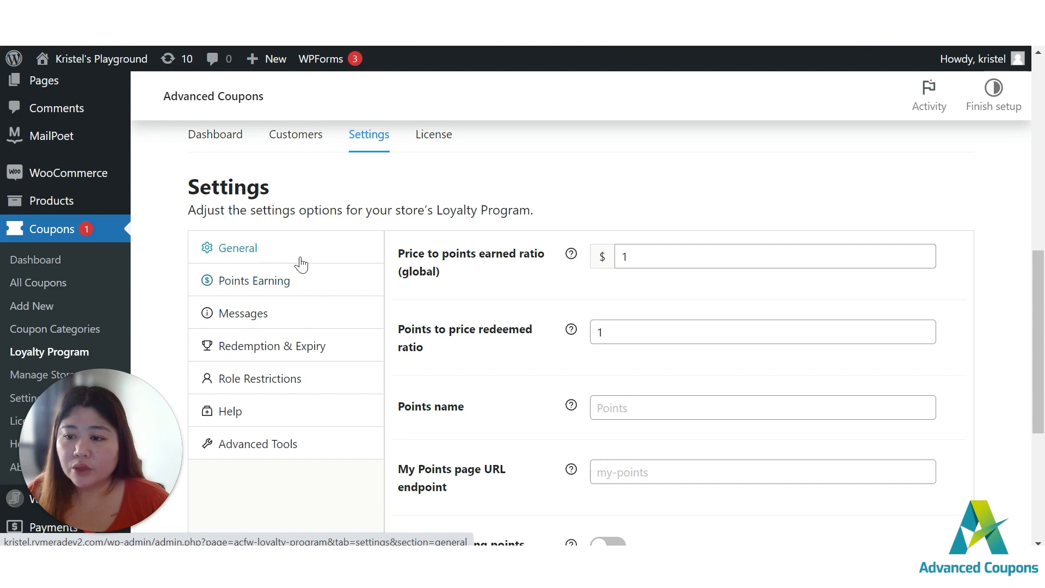
scroll(490, 386, down, 1)
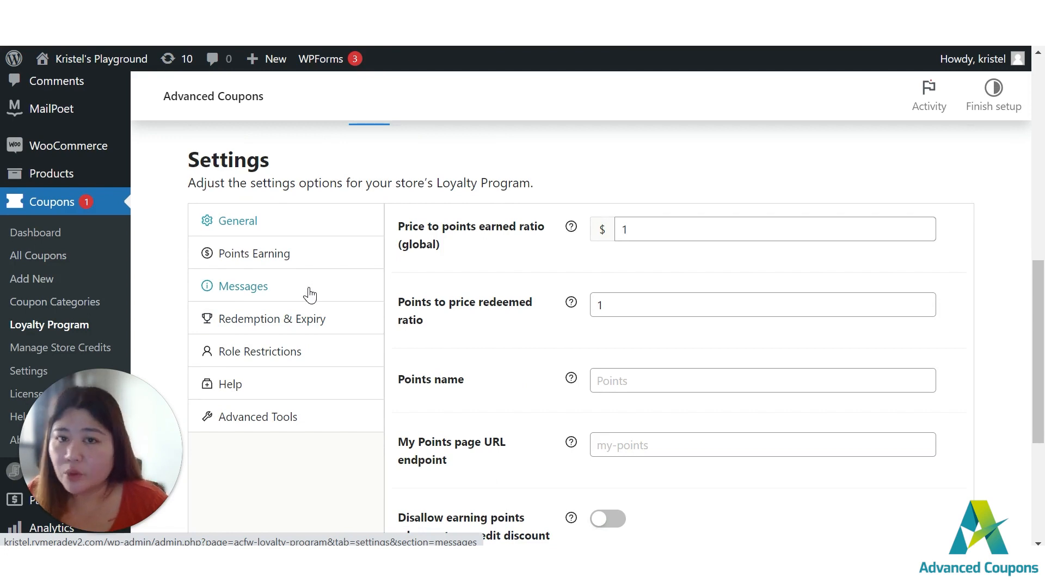
click(301, 322)
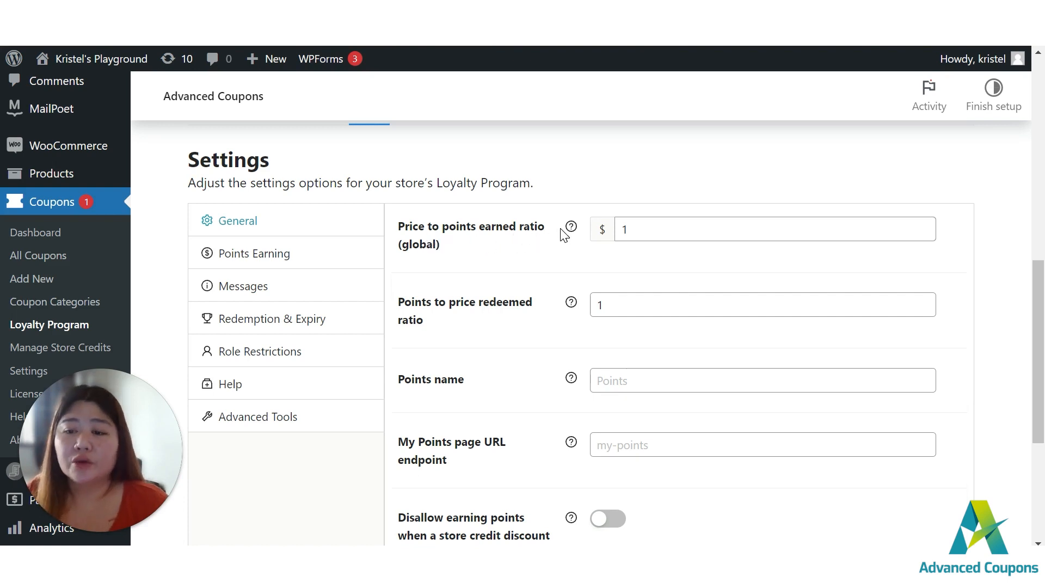
mouse_move(571, 233)
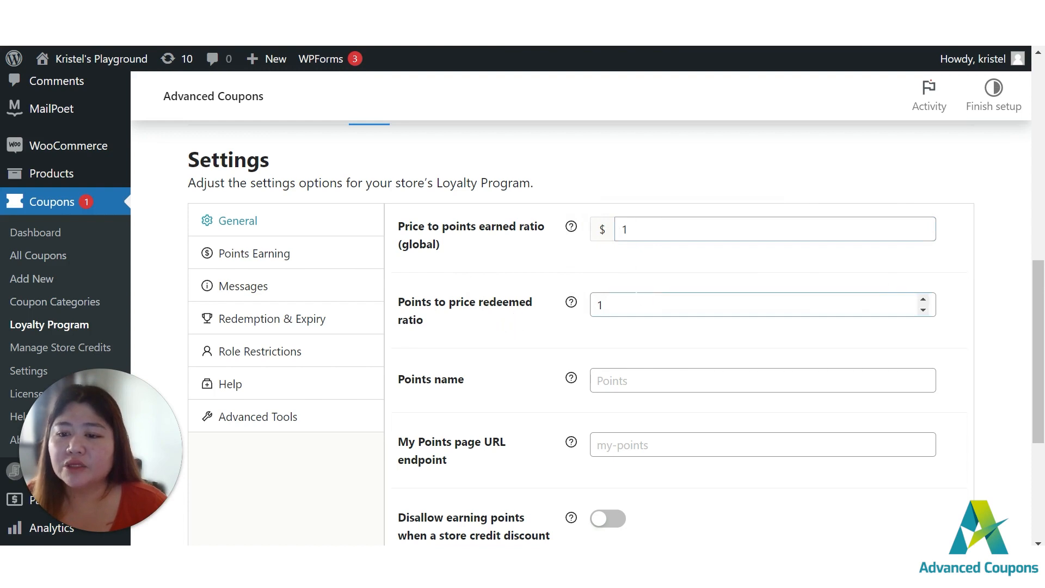
- Set the Points to price redeemed ratio to 10
click(604, 305)
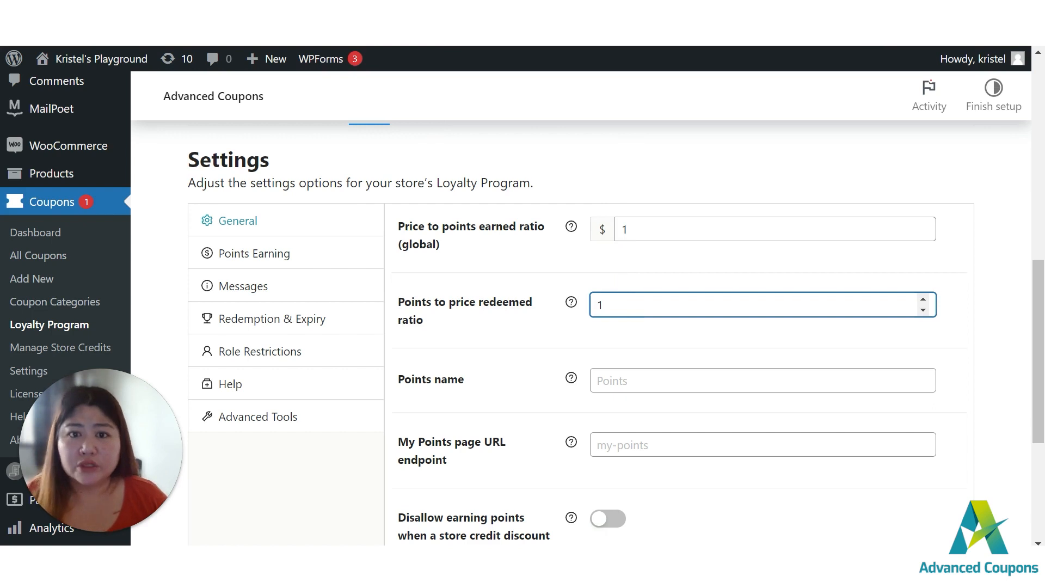
text(0)
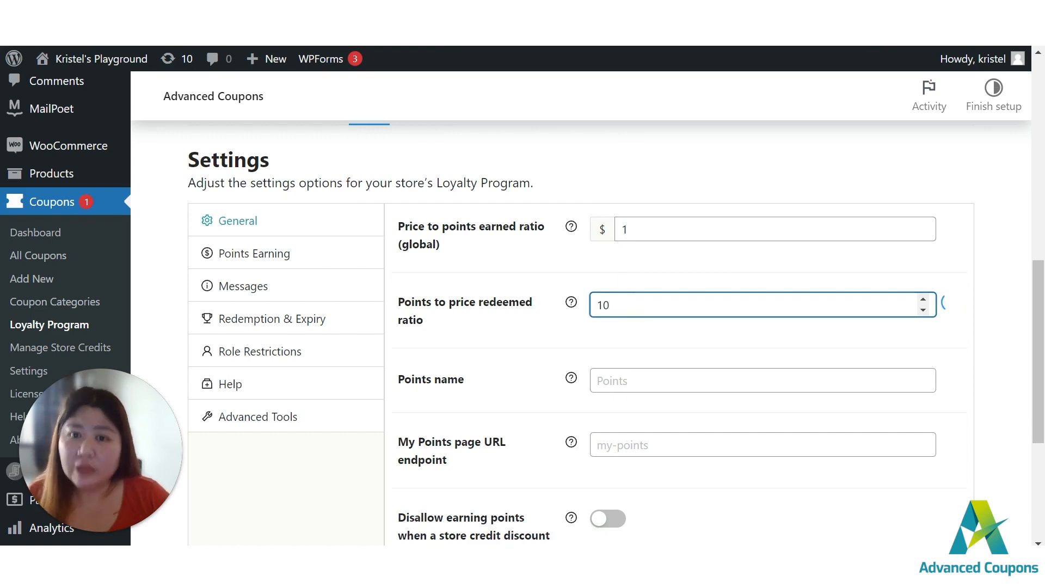
drag(614, 305, 543, 306)
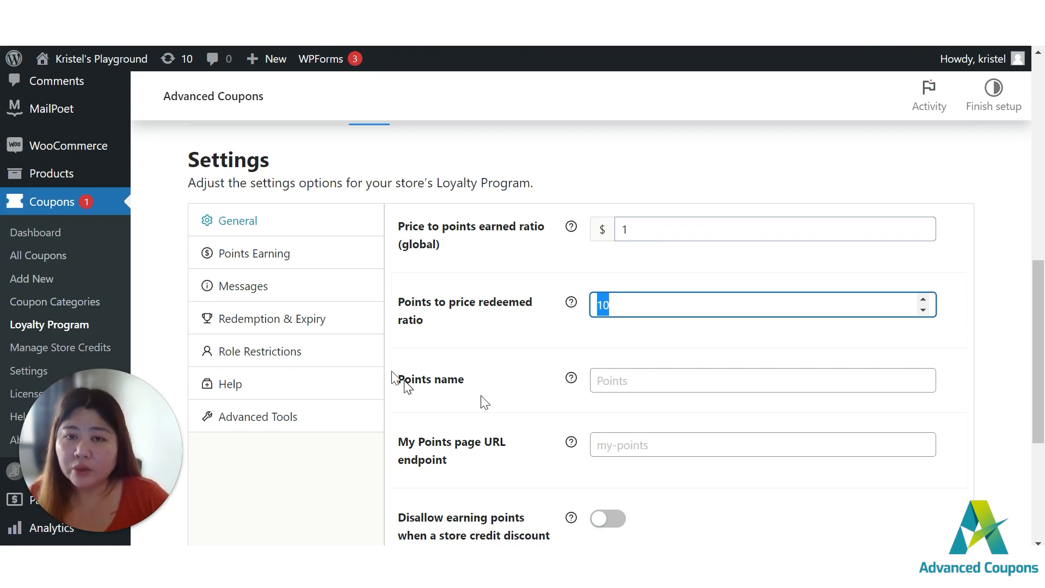
- Examine the help descriptions and entry fields of the Points name and My Points page URL endpoint settings
click(571, 378)
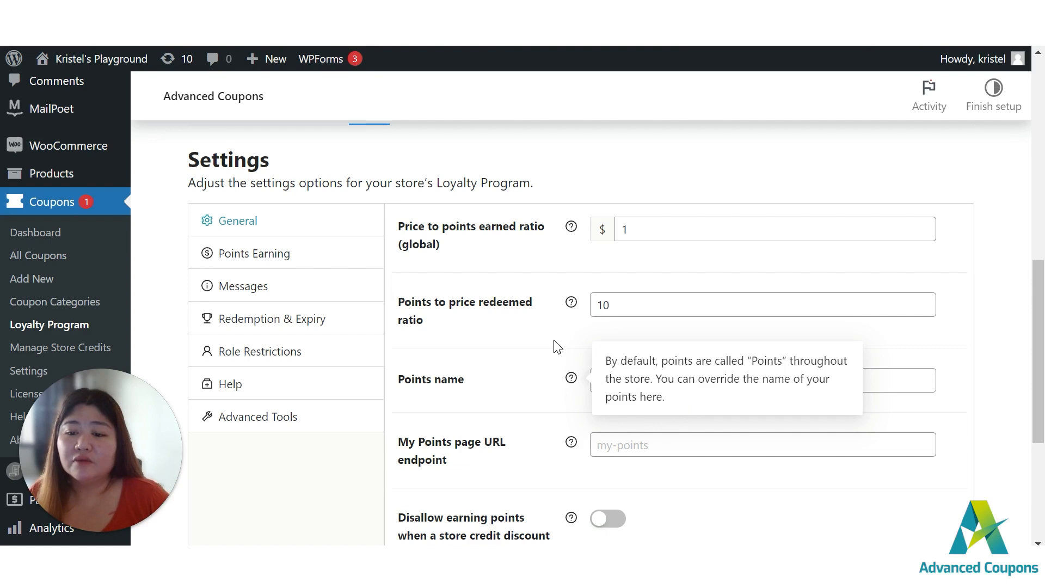
click(631, 380)
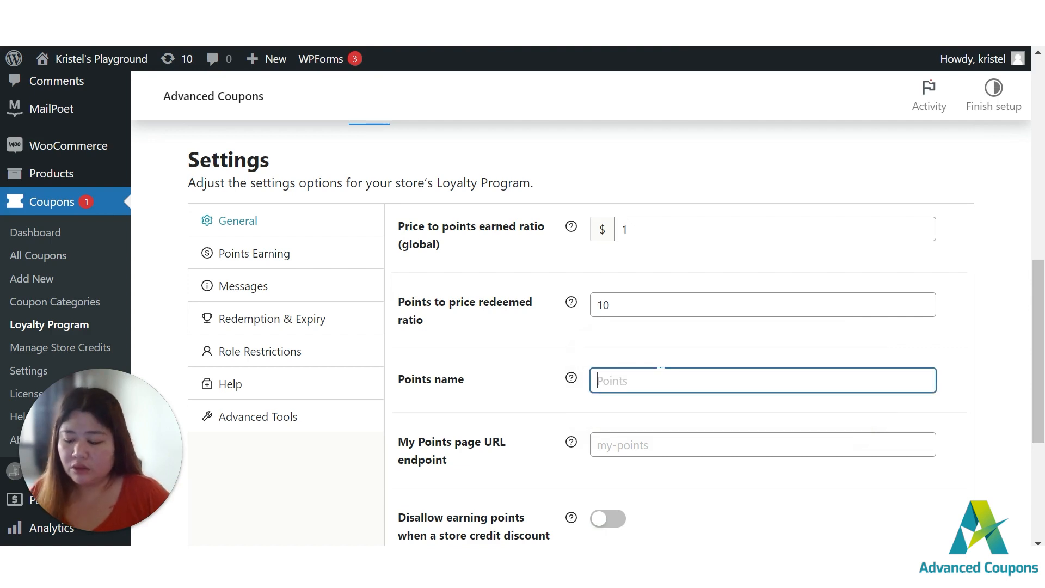
scroll(629, 401, down, 2)
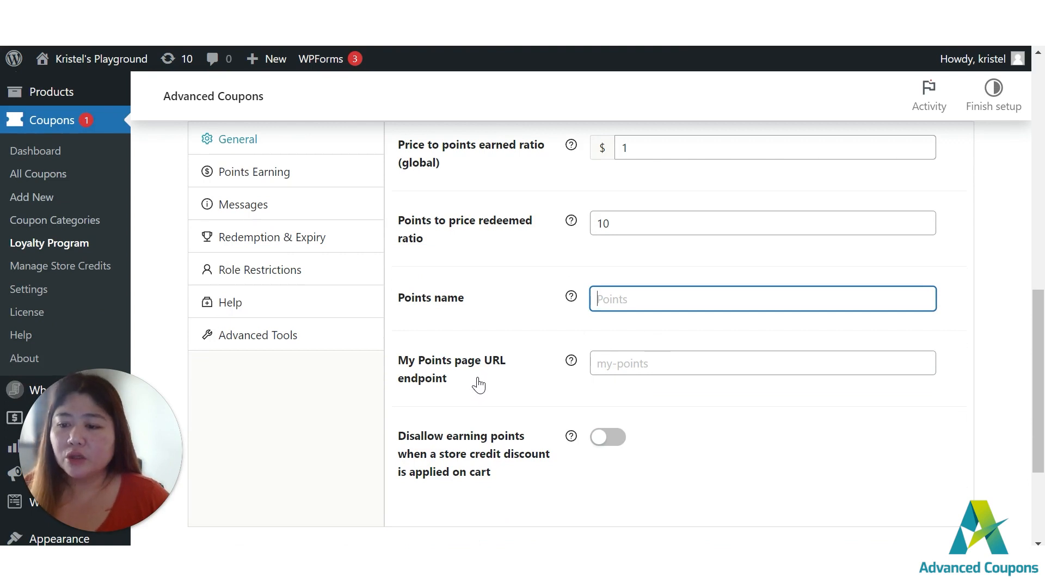
click(571, 362)
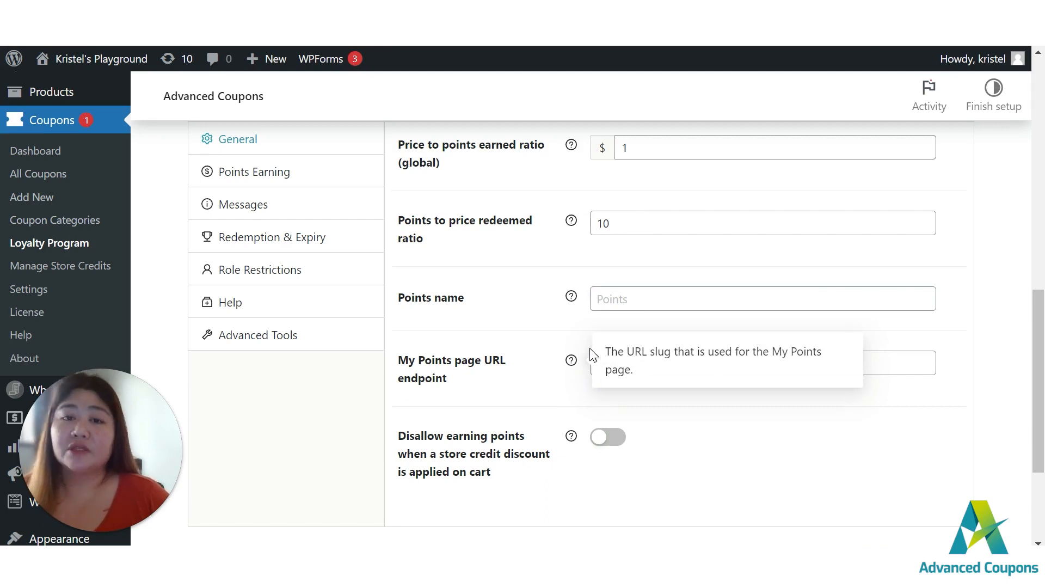
click(618, 366)
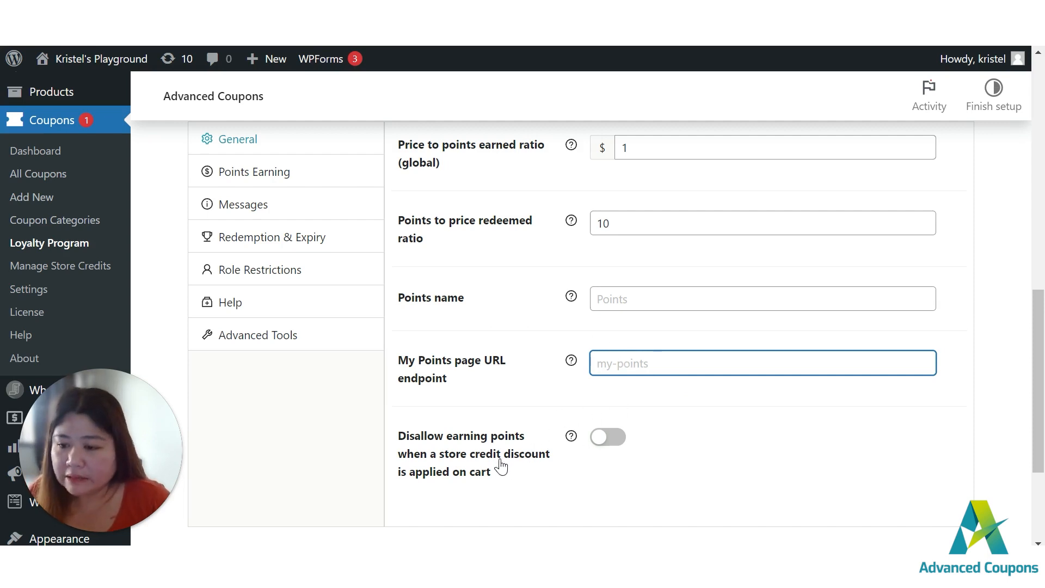
- Try the option that disallows earning points when a store credit discount is applied on cart, and switch it back off
click(424, 504)
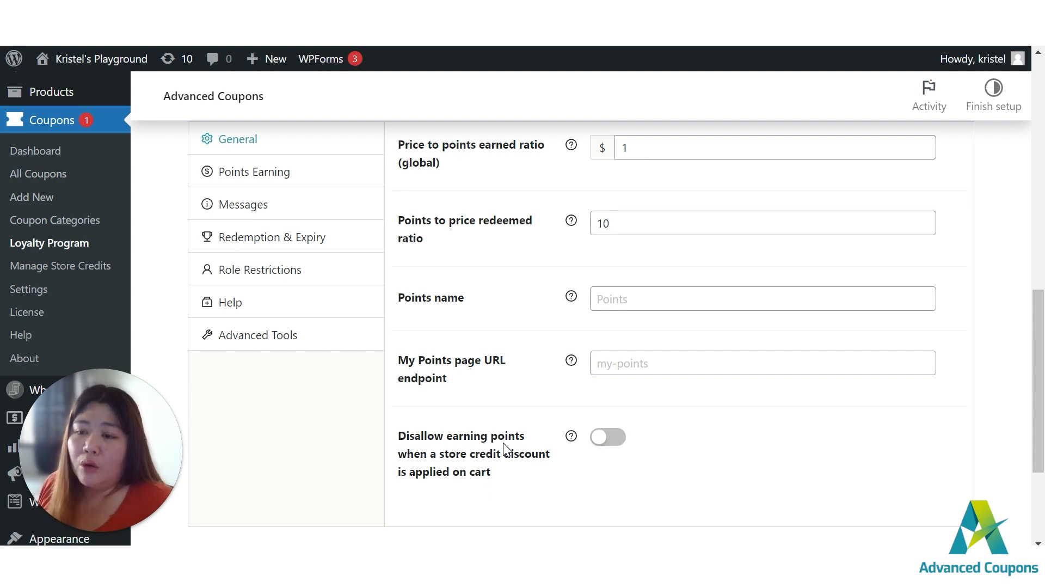
click(610, 440)
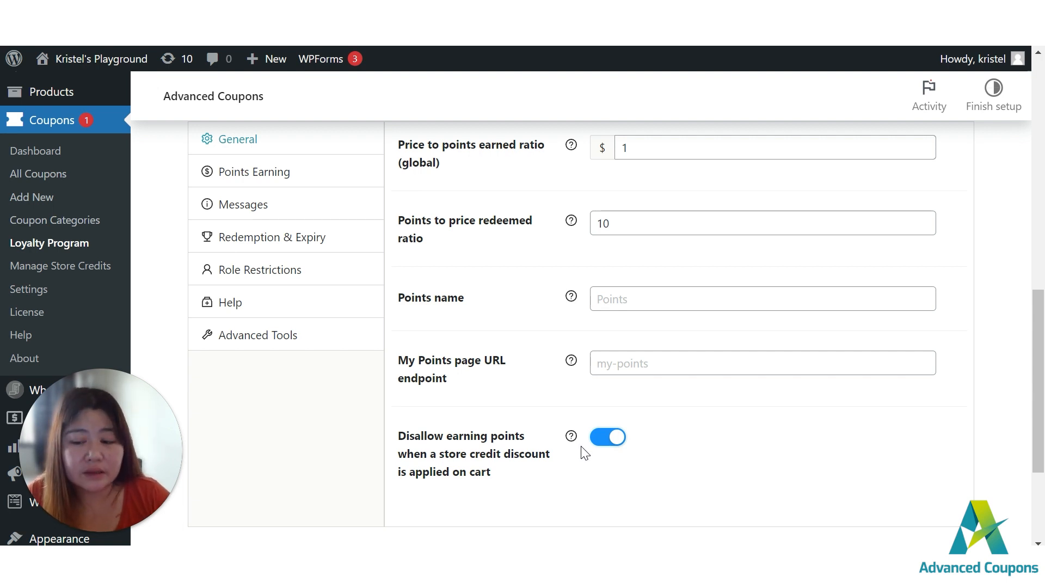
click(597, 441)
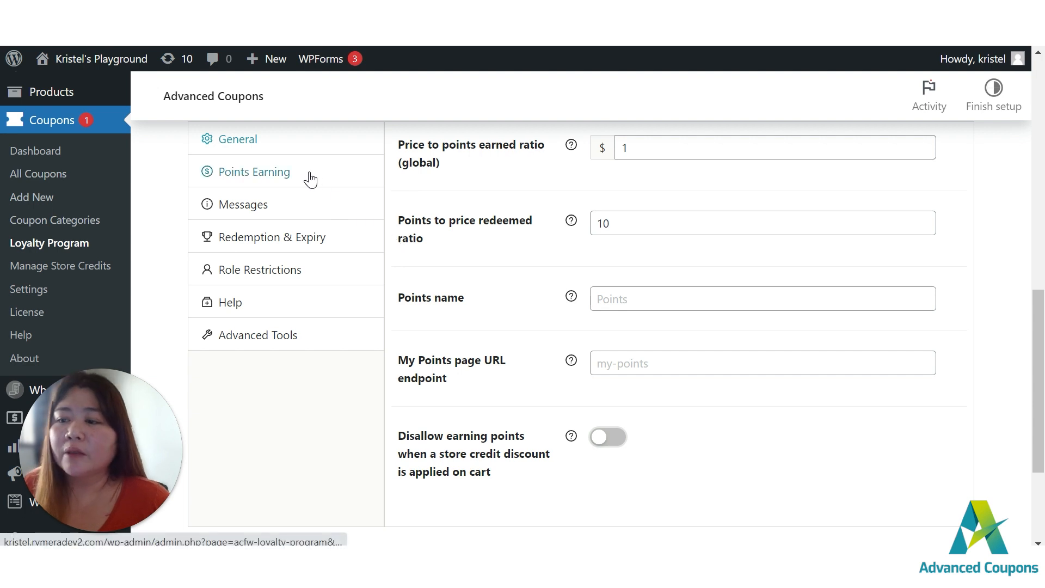
- Open the Points Earning settings and review the points calculation options, including the help for Discounts and Tax
scroll(367, 243, up, 1)
scroll(367, 244, up, 2)
click(294, 253)
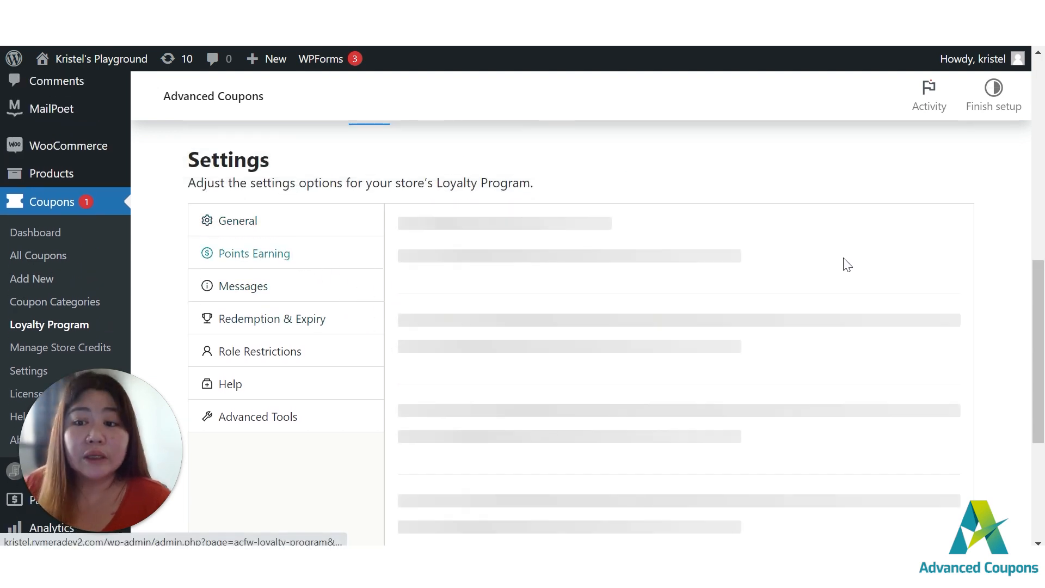
scroll(754, 227, down, 3)
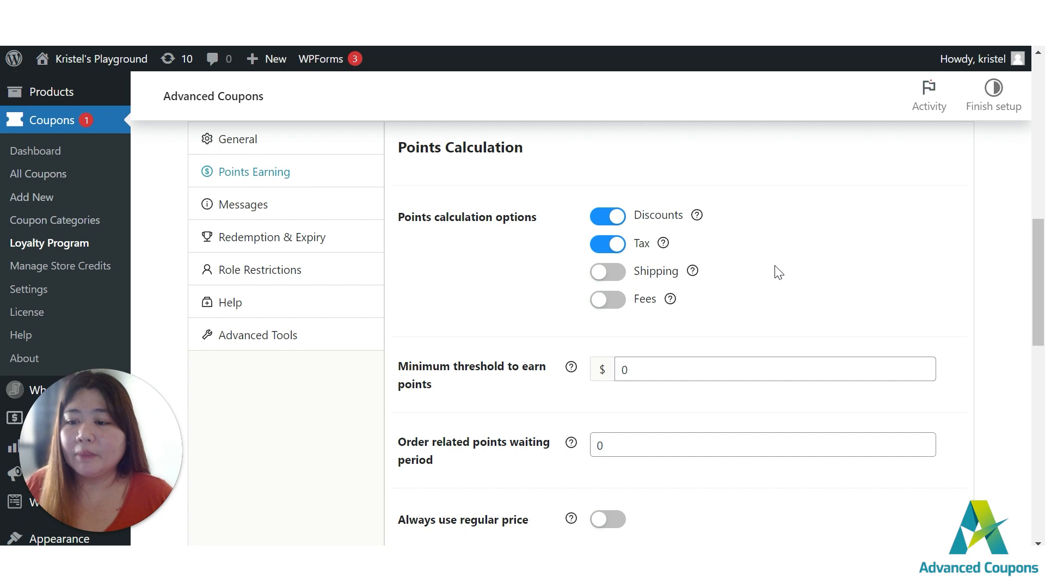
scroll(779, 274, down, 2)
scroll(778, 274, down, 1)
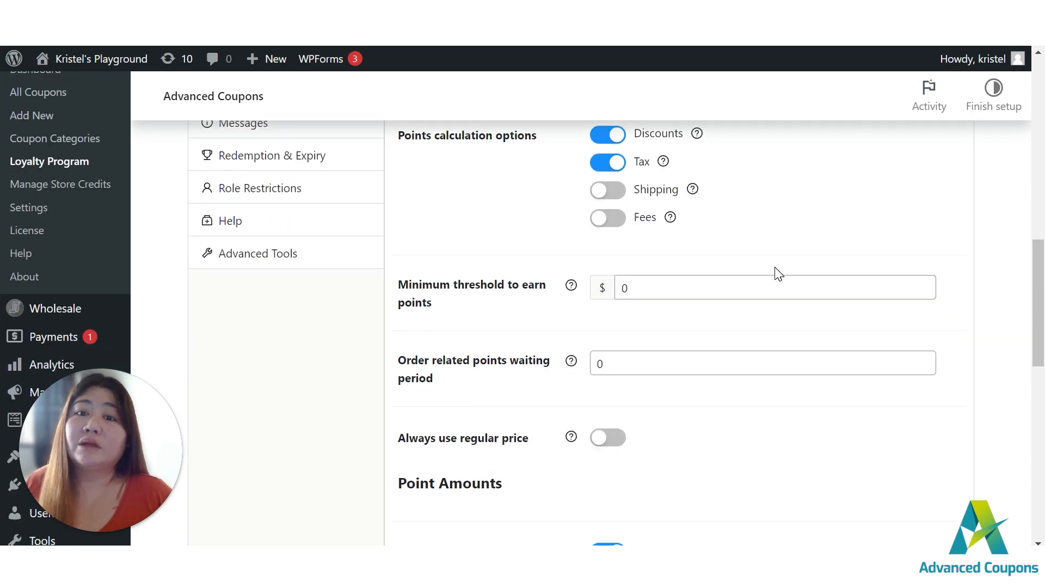
scroll(779, 273, down, 2)
scroll(777, 268, up, 6)
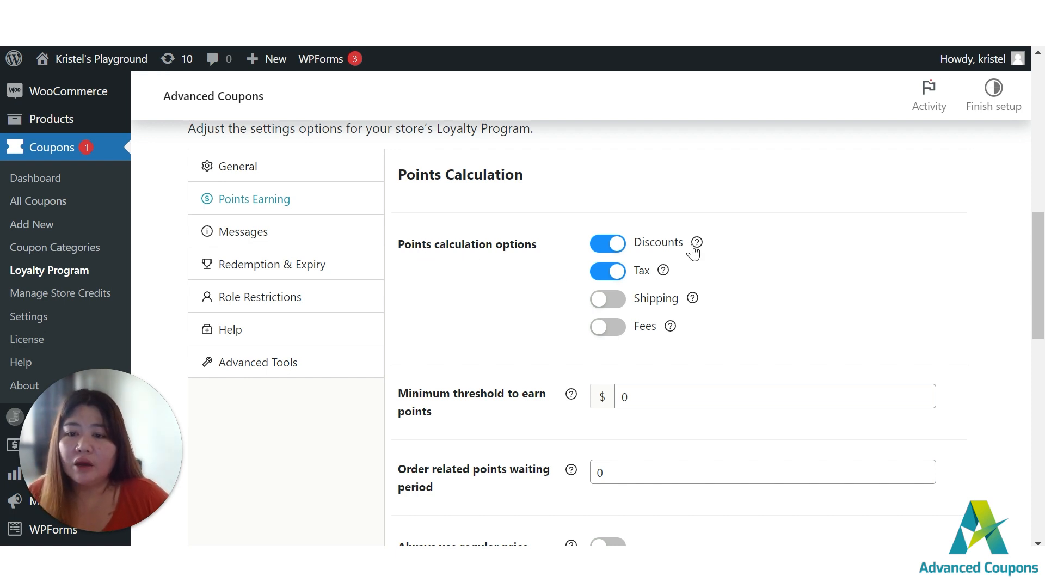
mouse_move(696, 245)
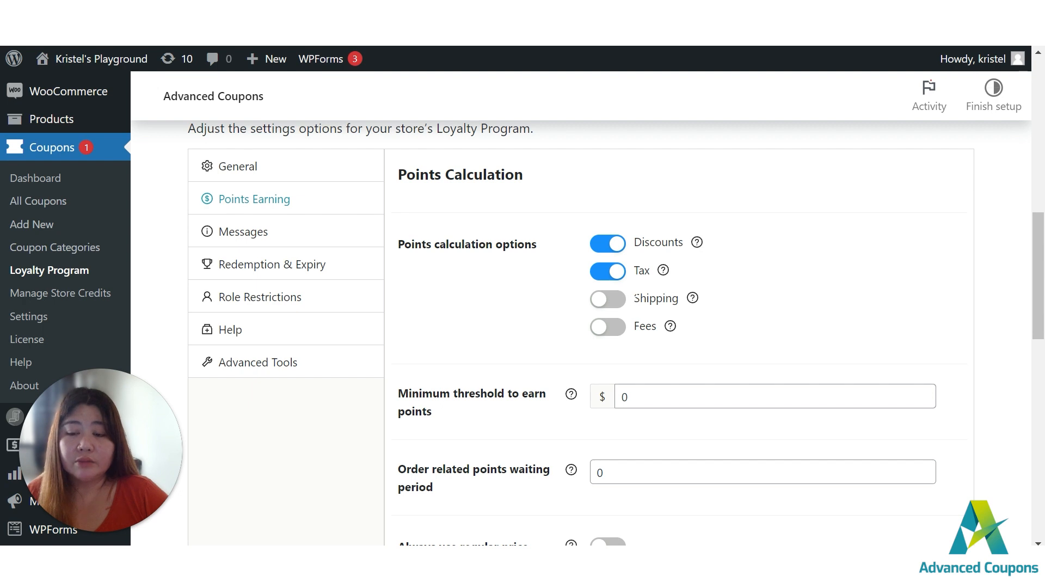
mouse_move(663, 274)
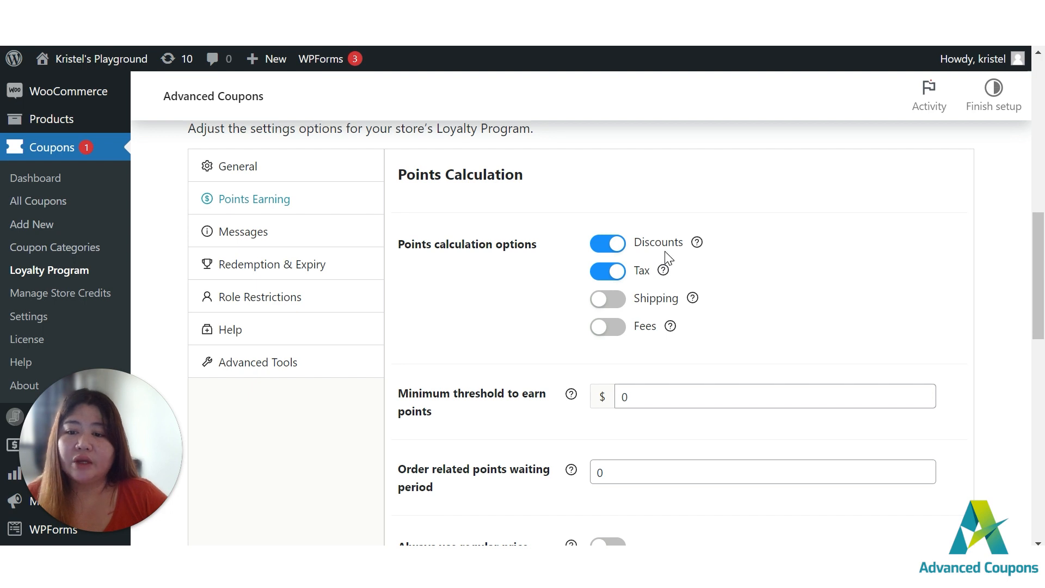
- Try $100 as the Minimum threshold to earn points, and set it to $50 instead
scroll(726, 296, down, 2)
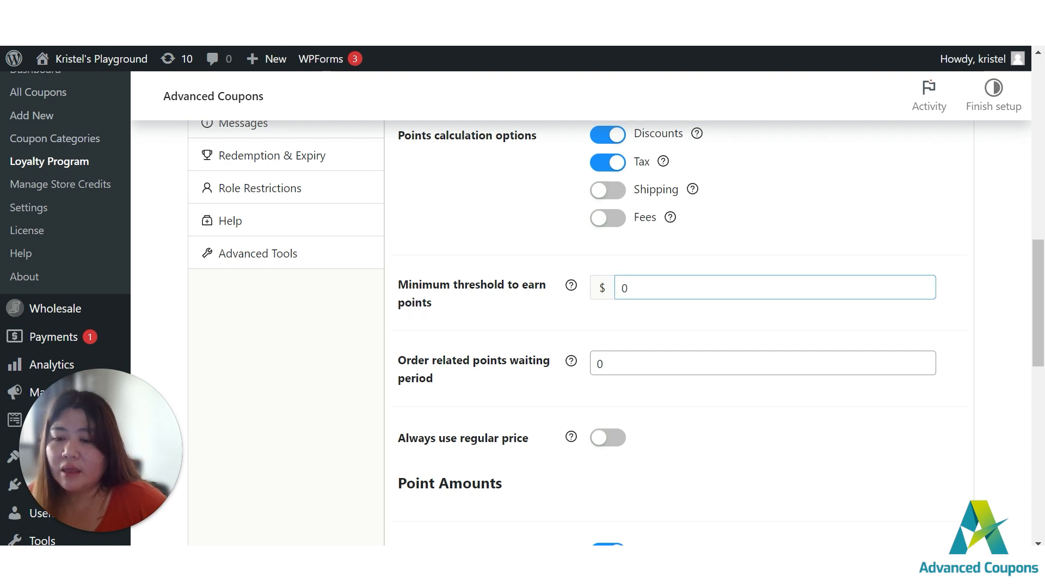
mouse_move(571, 284)
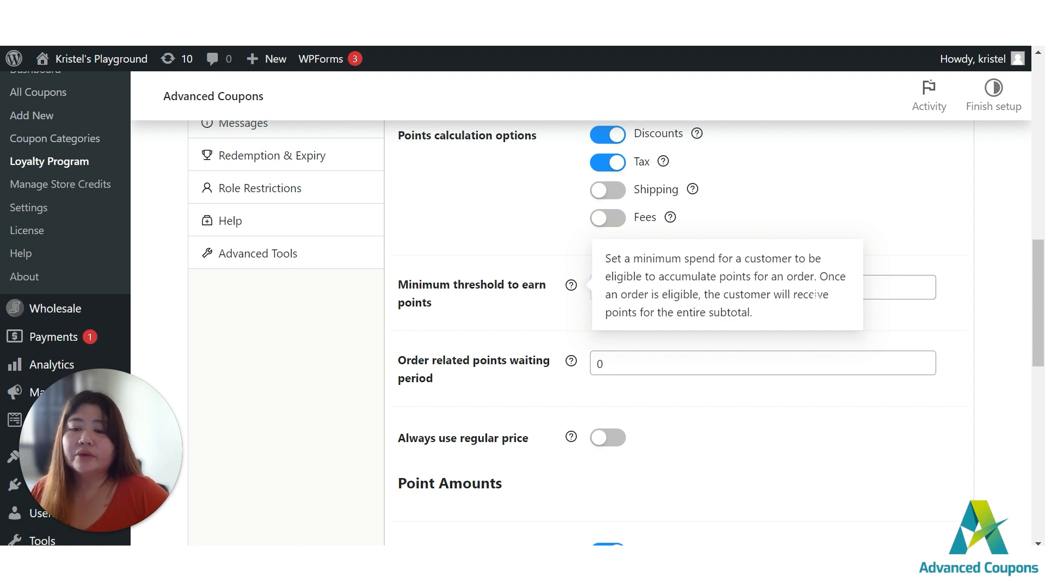
click(874, 288)
key(ctrl+a)
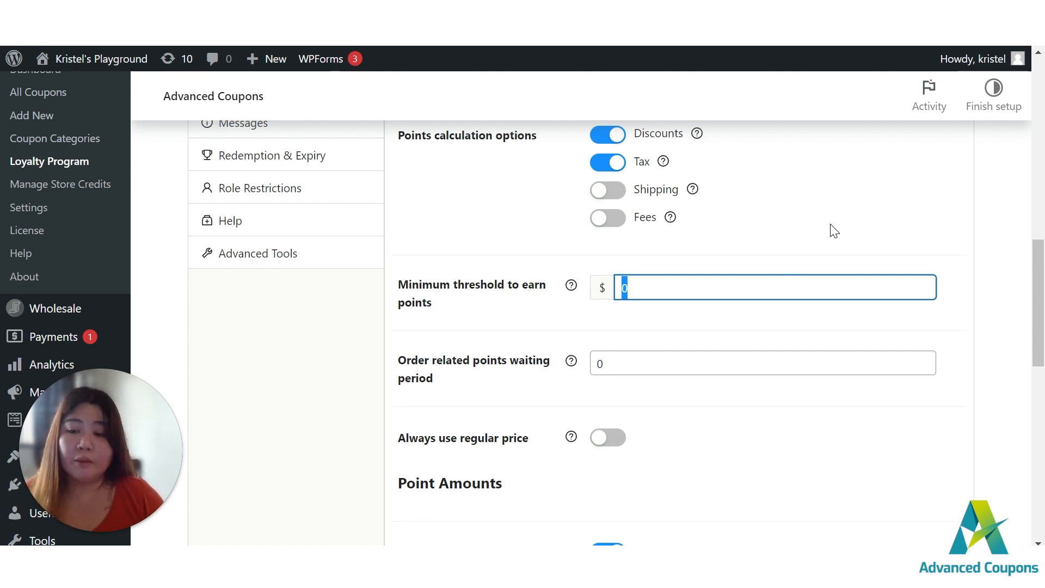
text(100)
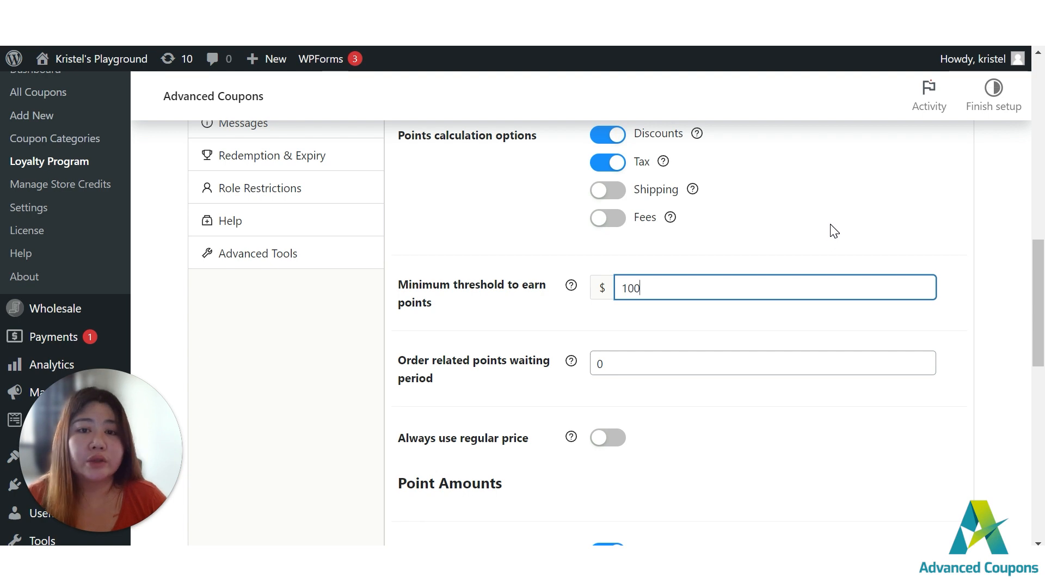
key(ctrl+a)
text(50)
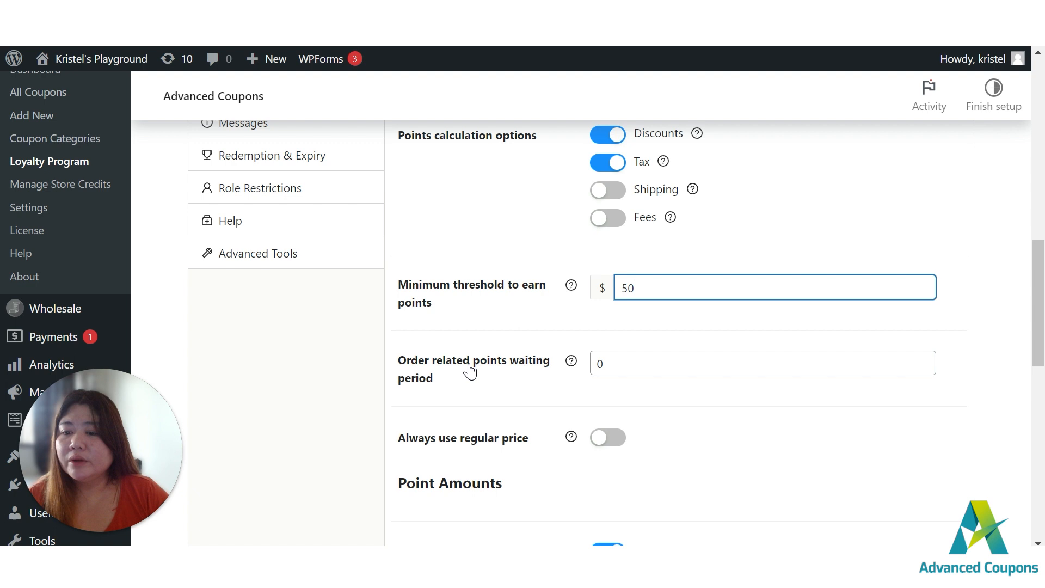
- Read the help description of the Order related points waiting period and select the value in its field
click(571, 362)
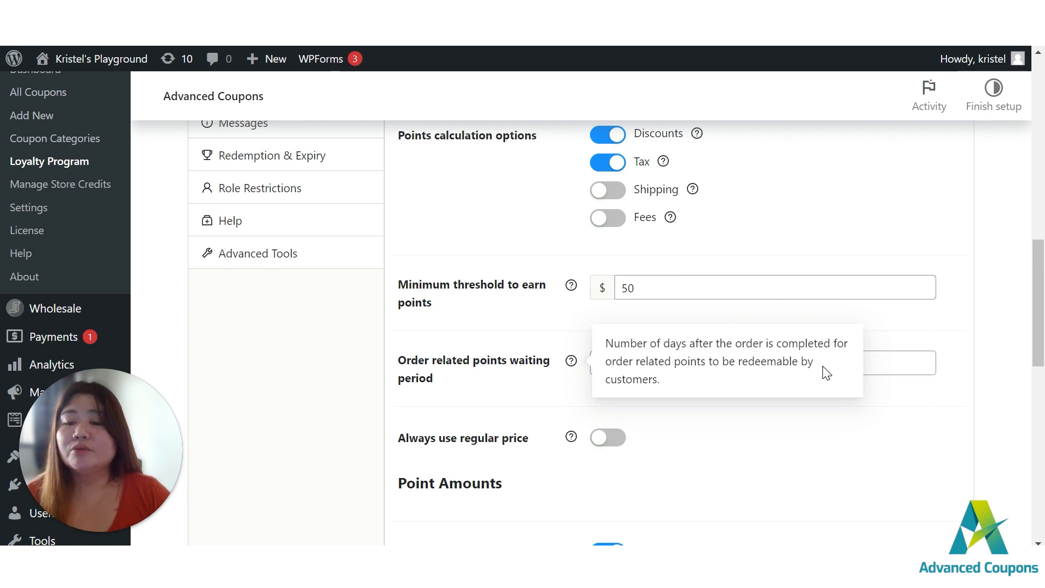
click(768, 371)
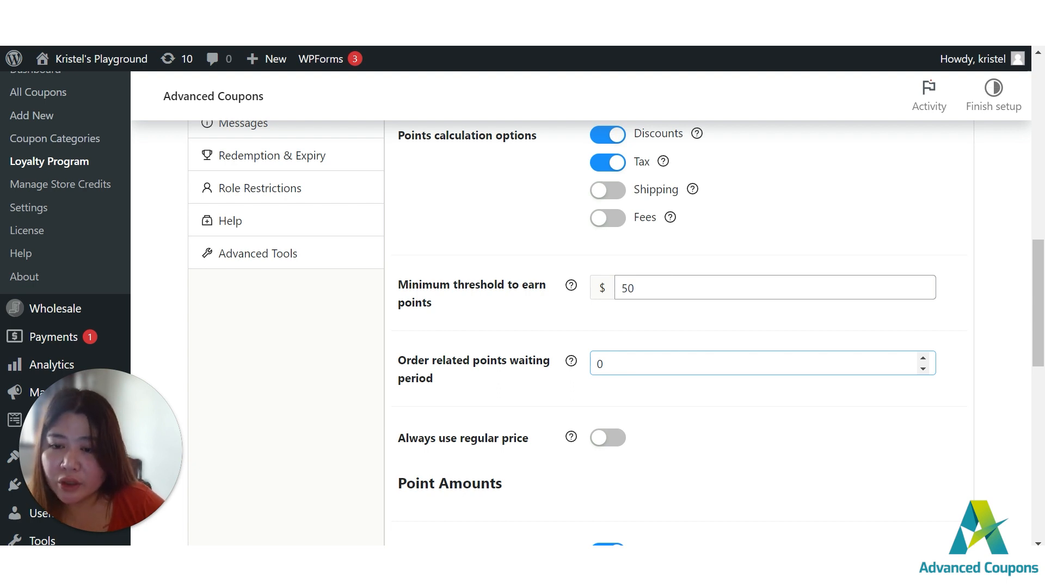
drag(611, 364, 539, 367)
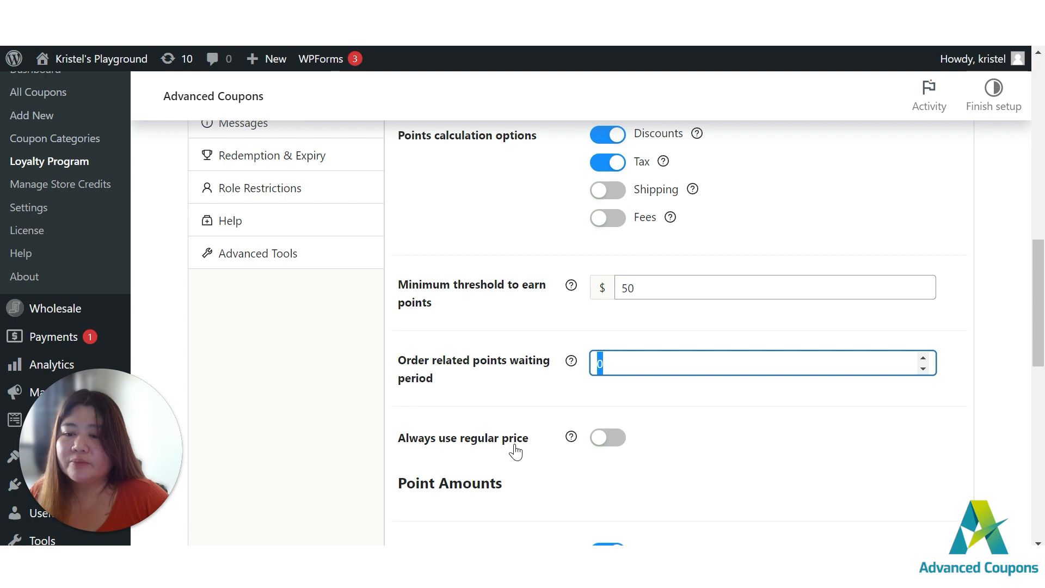
- Try the Always use regular price option by enabling it twice, and leave it disabled
click(609, 441)
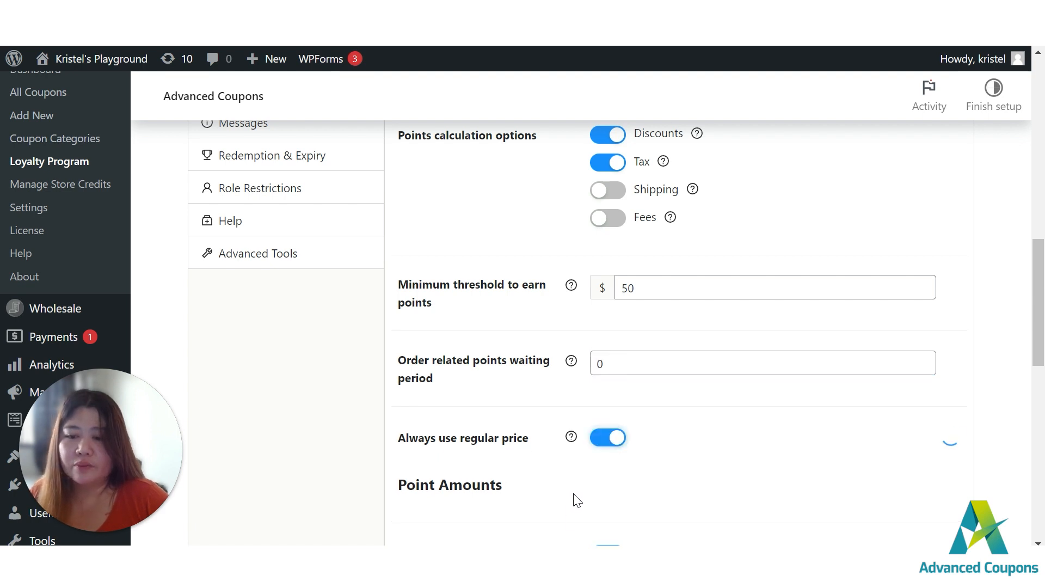
click(599, 445)
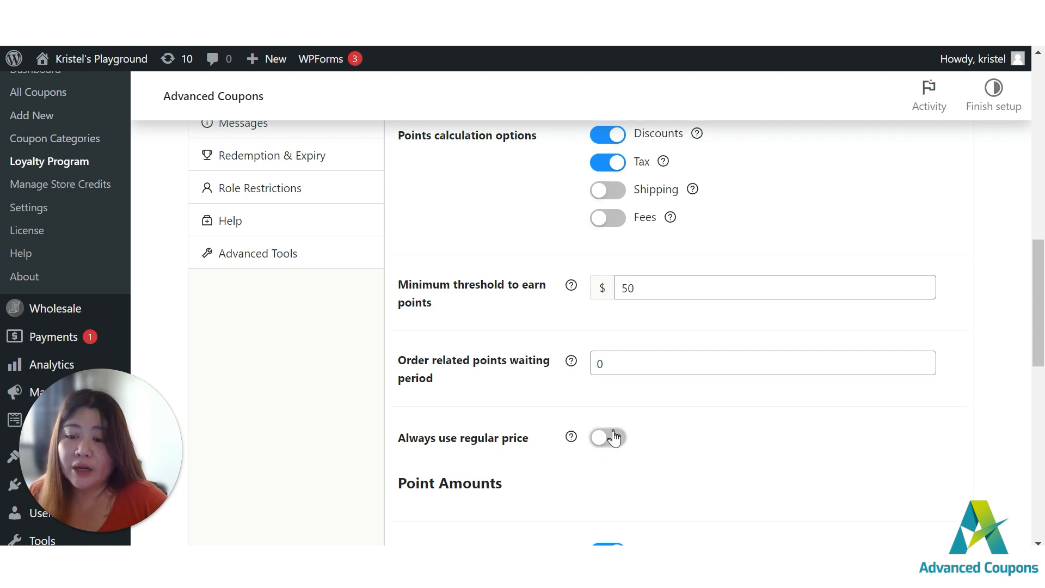
click(735, 366)
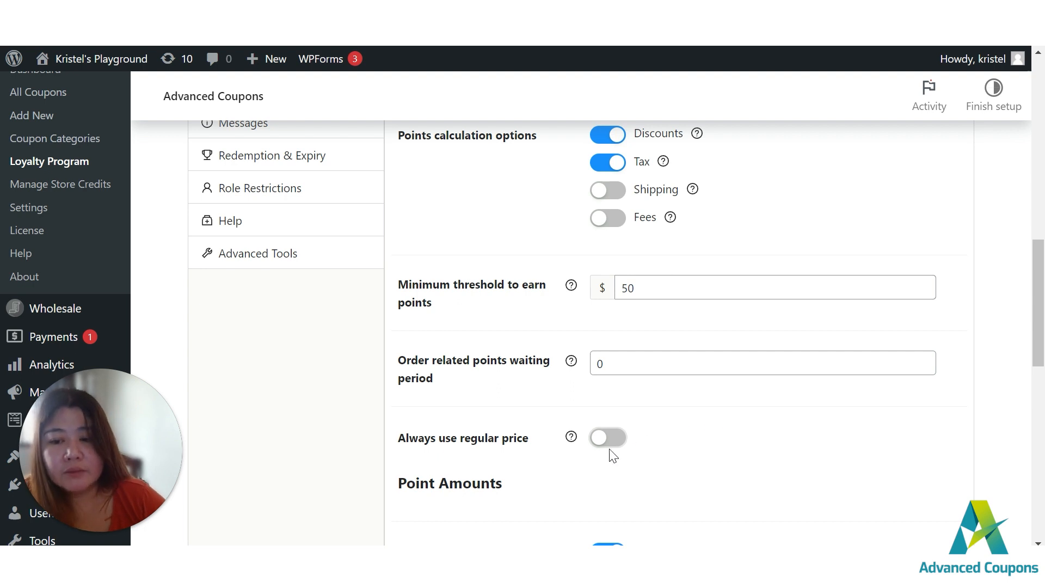
click(623, 438)
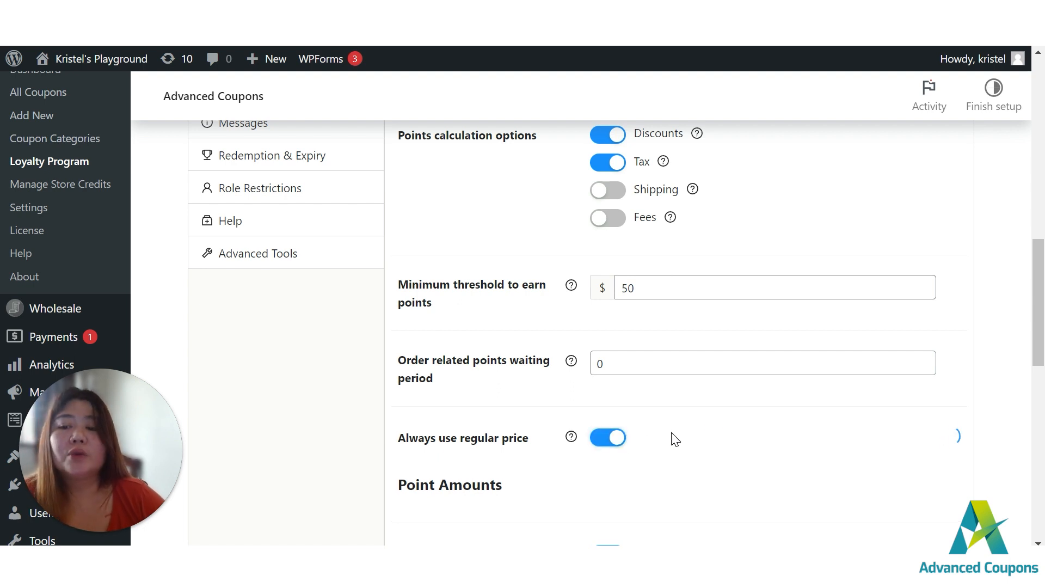
click(623, 437)
- Enable Leaving a product review as an action that earns points under Point Amounts
scroll(625, 440, down, 1)
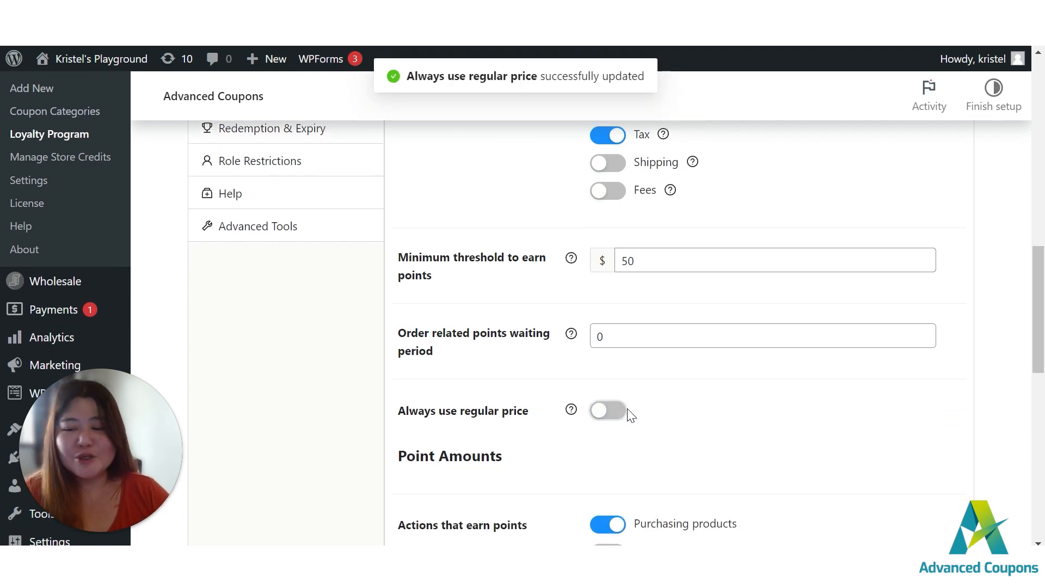
scroll(629, 417, down, 4)
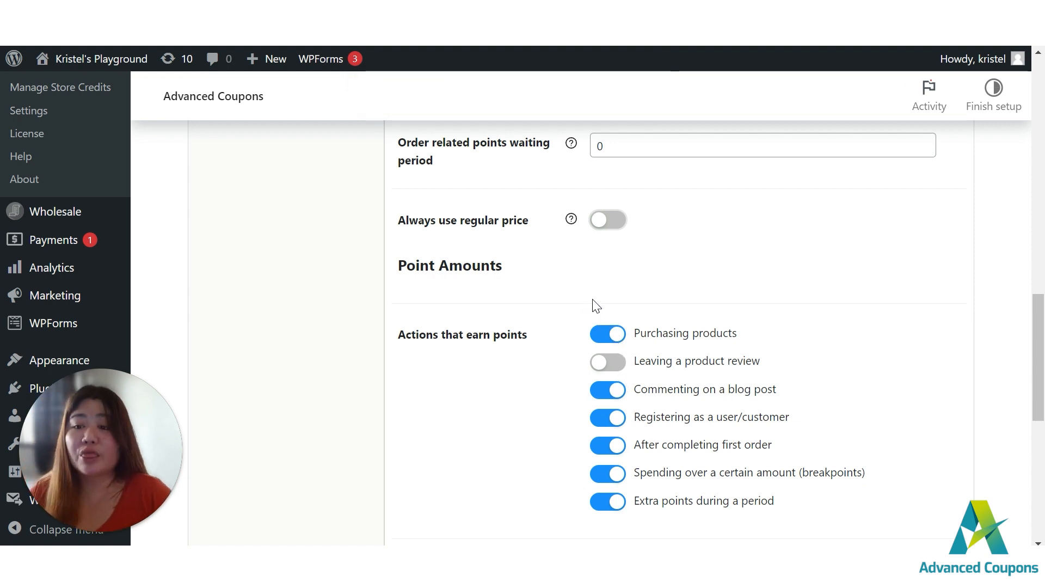
scroll(663, 334, down, 1)
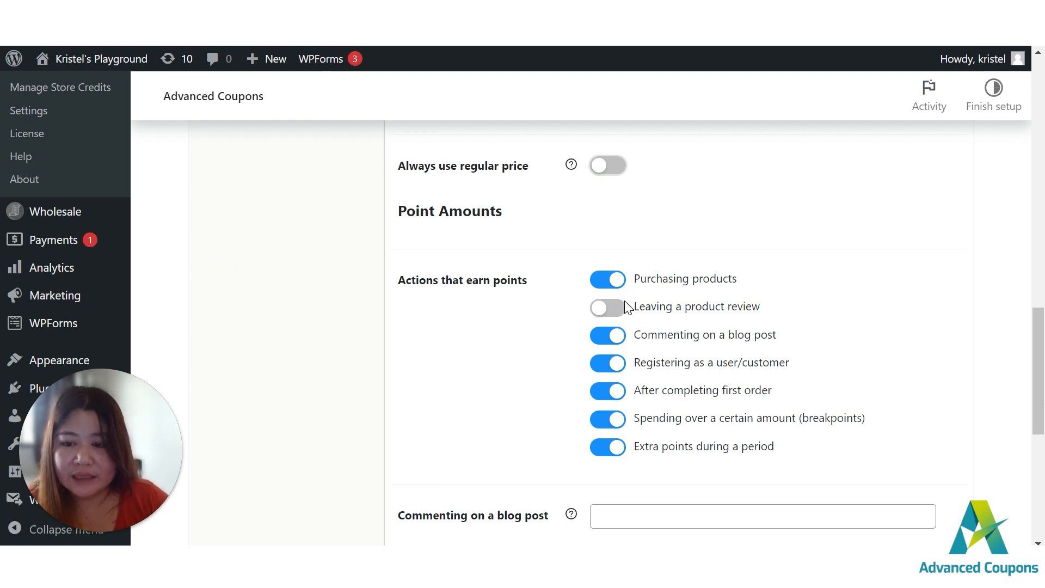
click(612, 307)
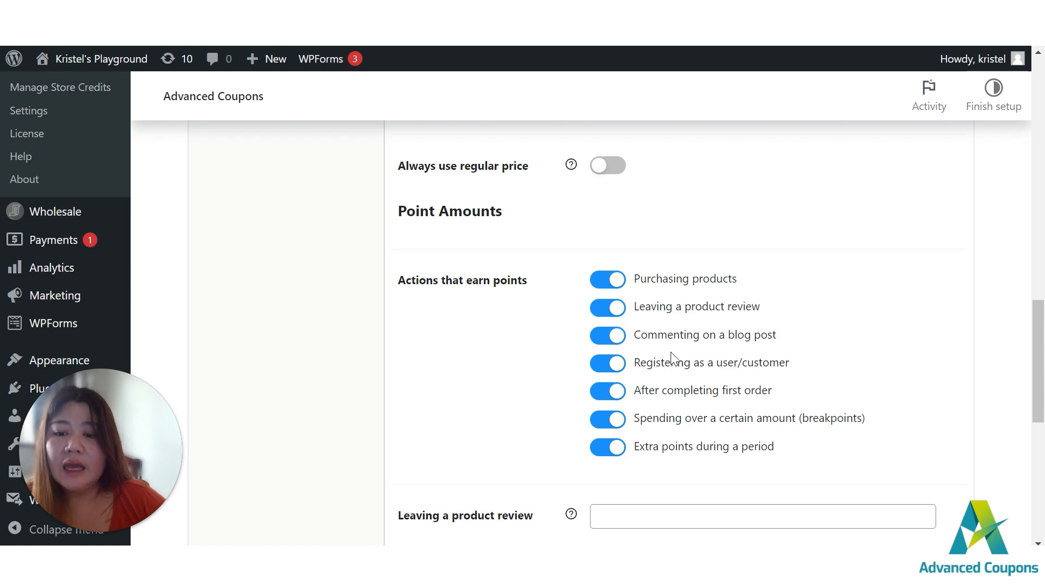
- Review the remaining actions that earn points and the point amount fields listed below them
scroll(664, 346, down, 1)
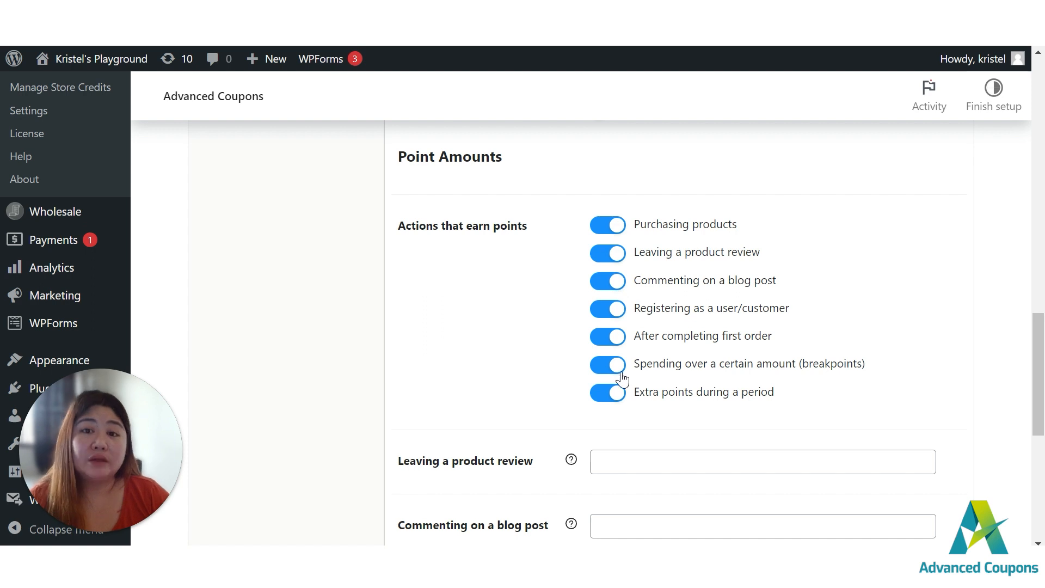
scroll(623, 375, down, 1)
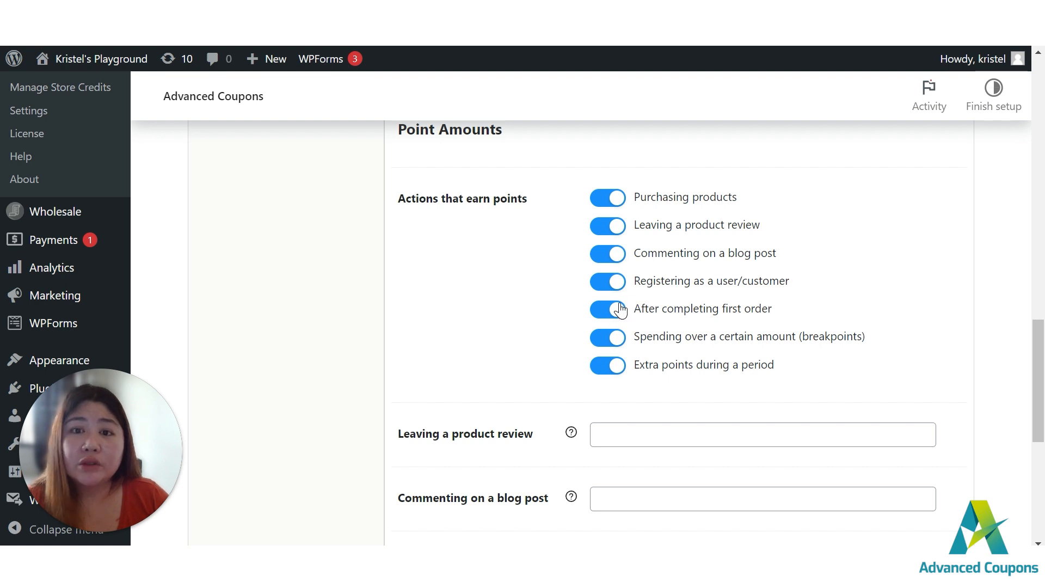
scroll(612, 308, down, 1)
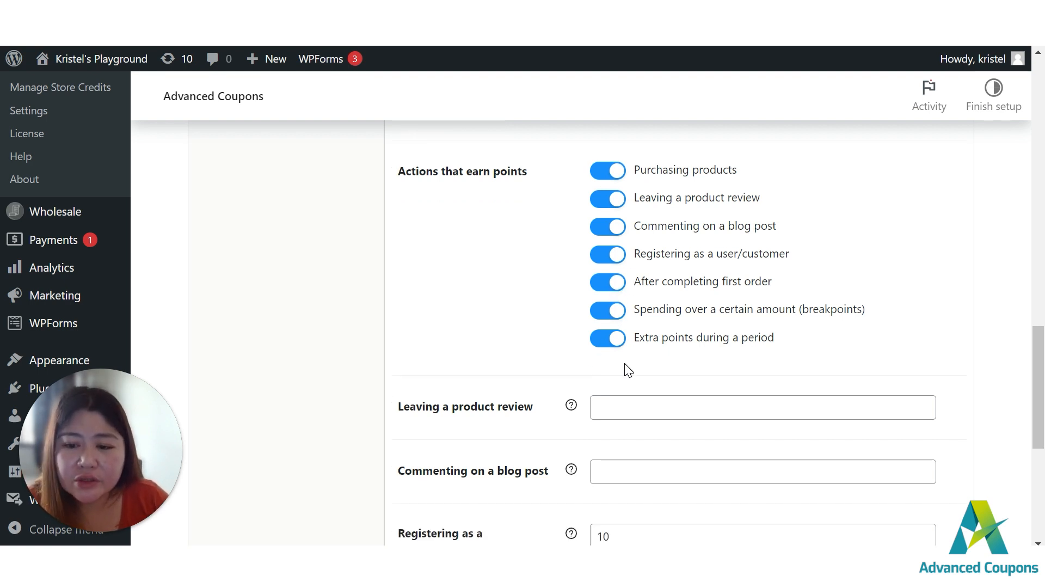
scroll(626, 367, down, 2)
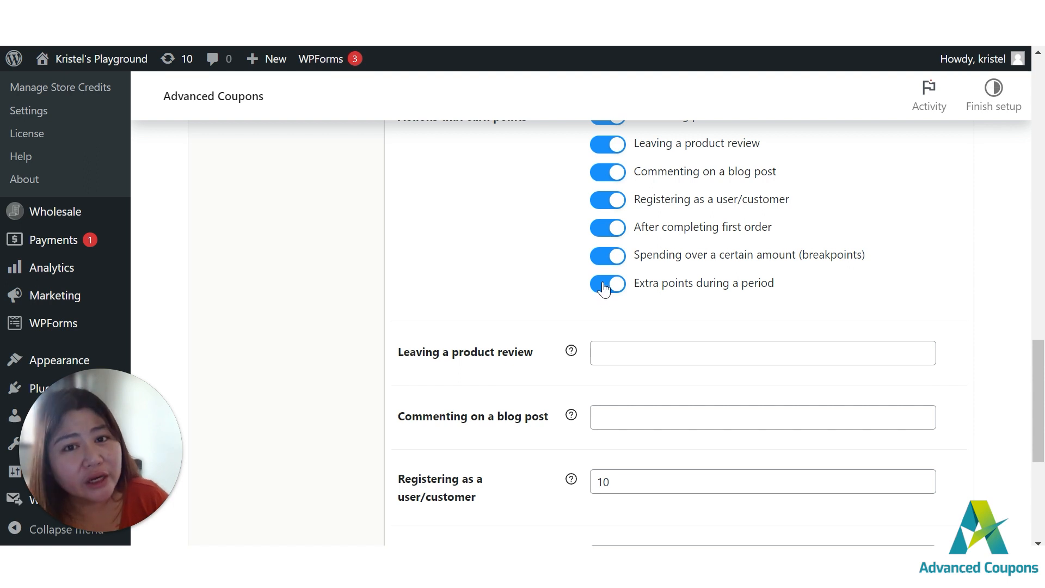
scroll(604, 287, down, 1)
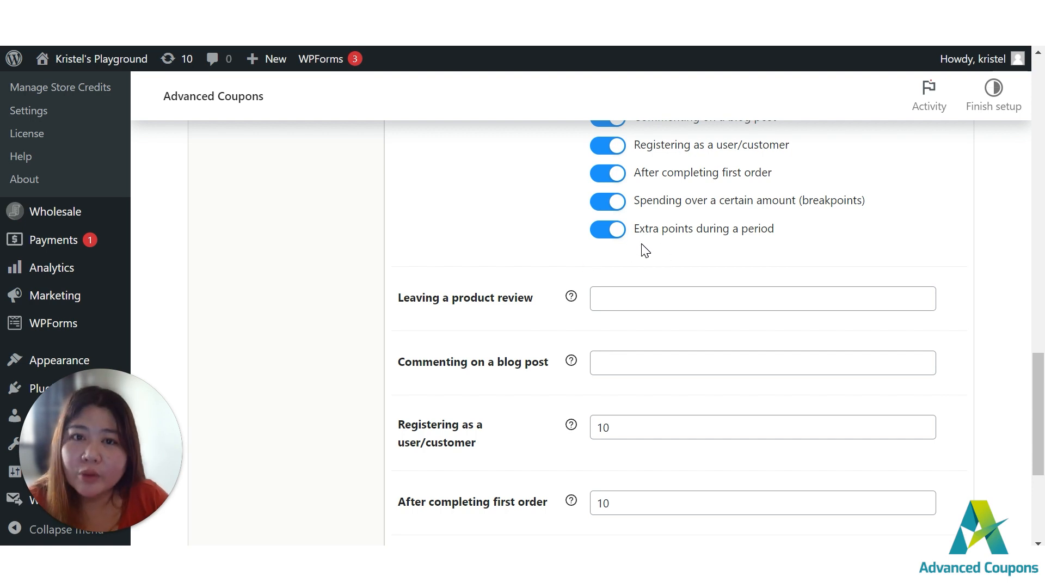
- Set the points earned for Leaving a product review to 10
scroll(647, 247, down, 2)
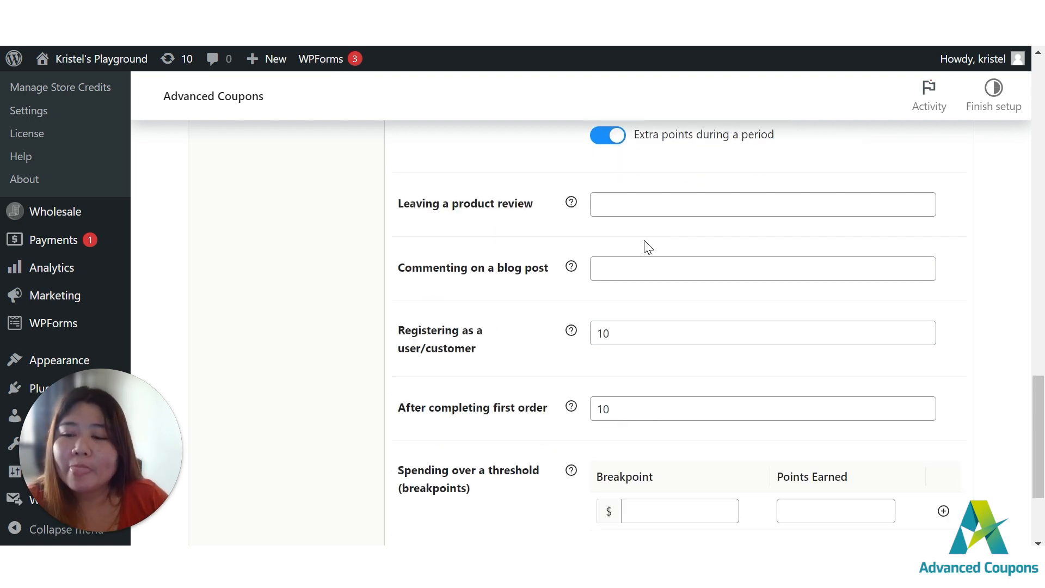
scroll(646, 246, up, 1)
scroll(638, 271, up, 1)
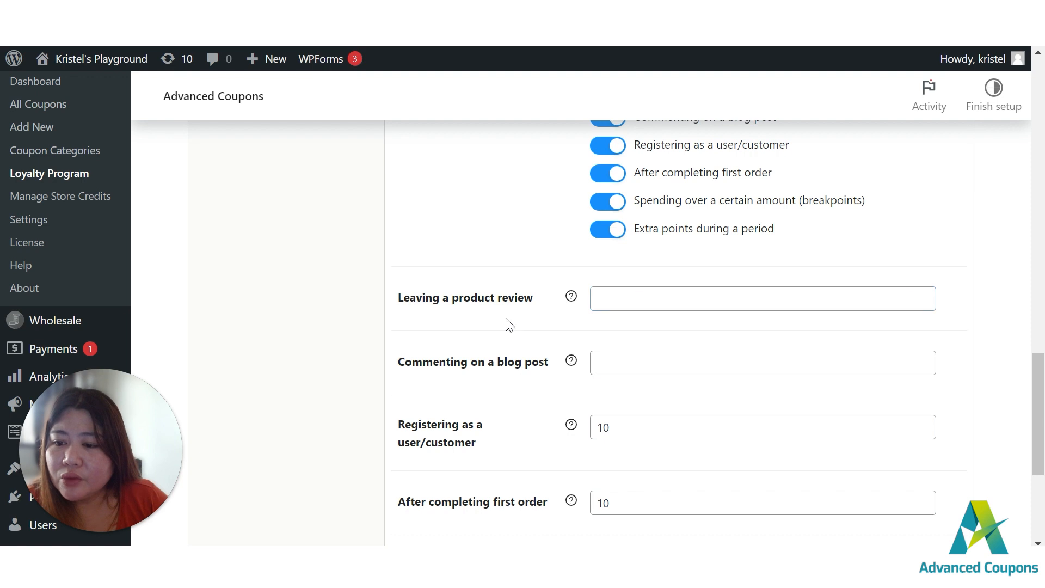
scroll(563, 339, up, 2)
click(638, 344)
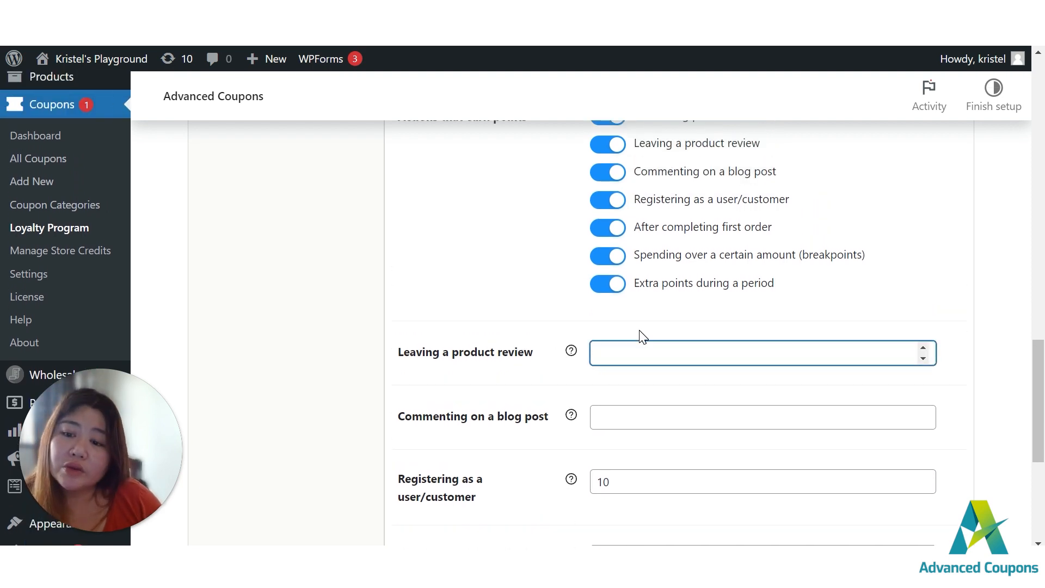
text(10)
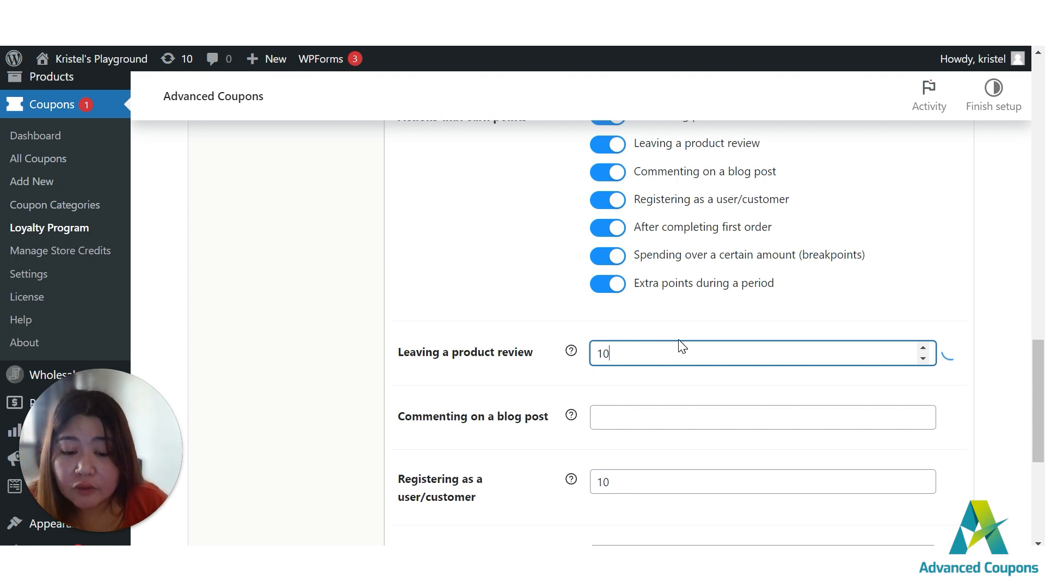
- Set the points earned for Commenting on a blog post to 10
scroll(683, 344, up, 1)
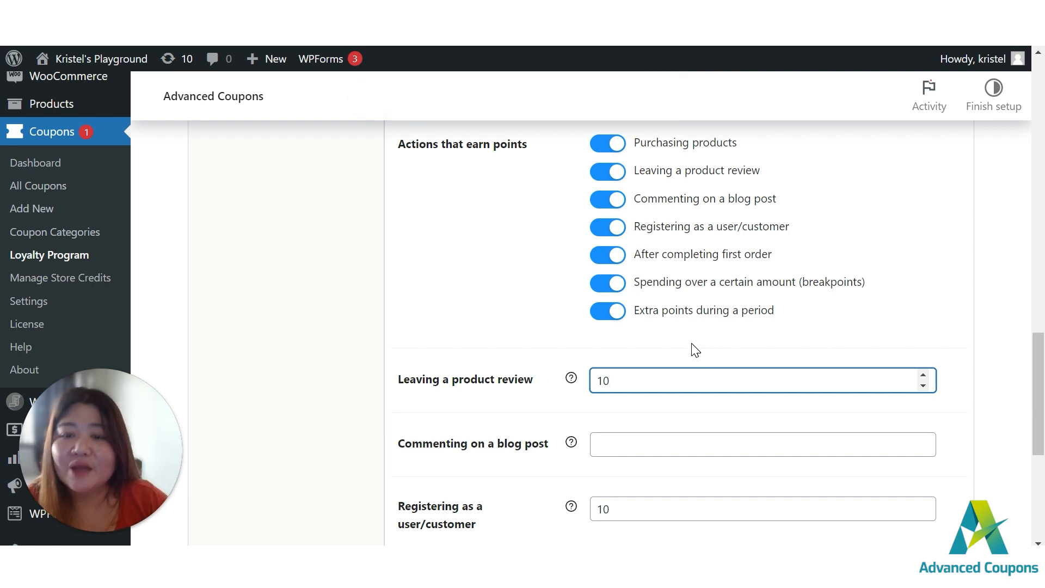
key(Tab)
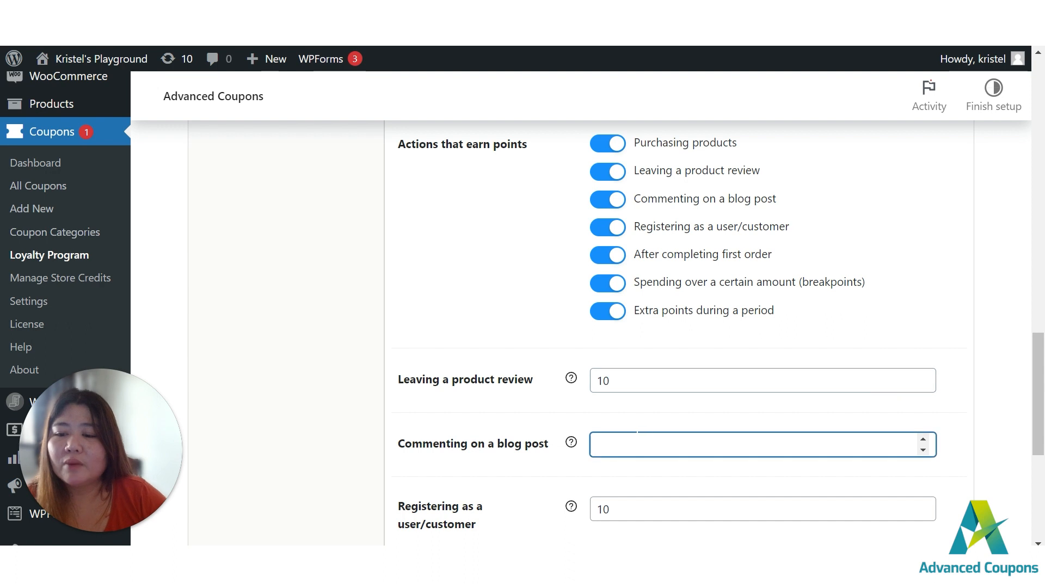
text(10)
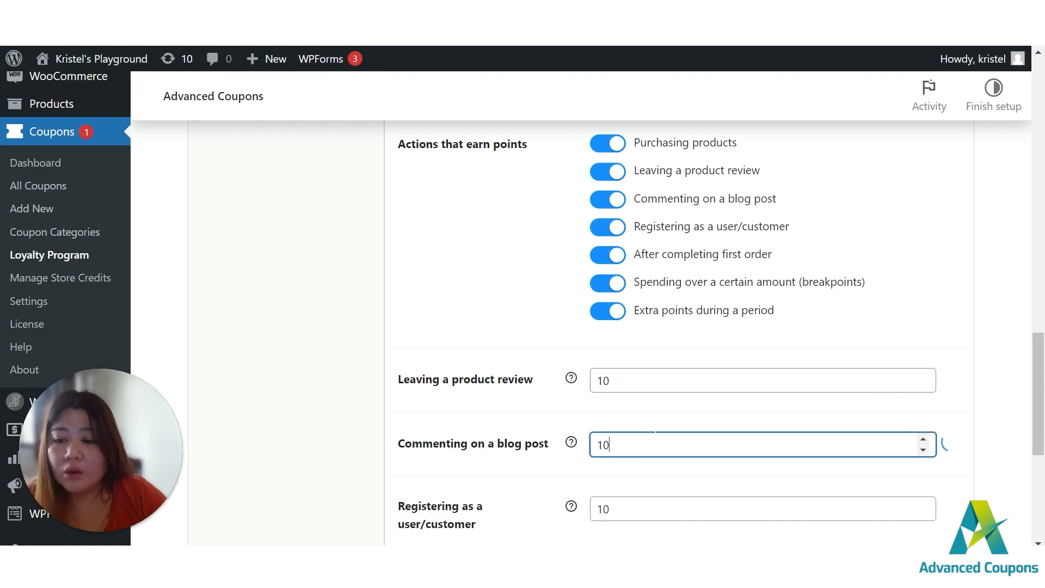
- Review the point amounts for Registering as a user/customer and After completing first order, selecting the value in each field
scroll(653, 403, down, 3)
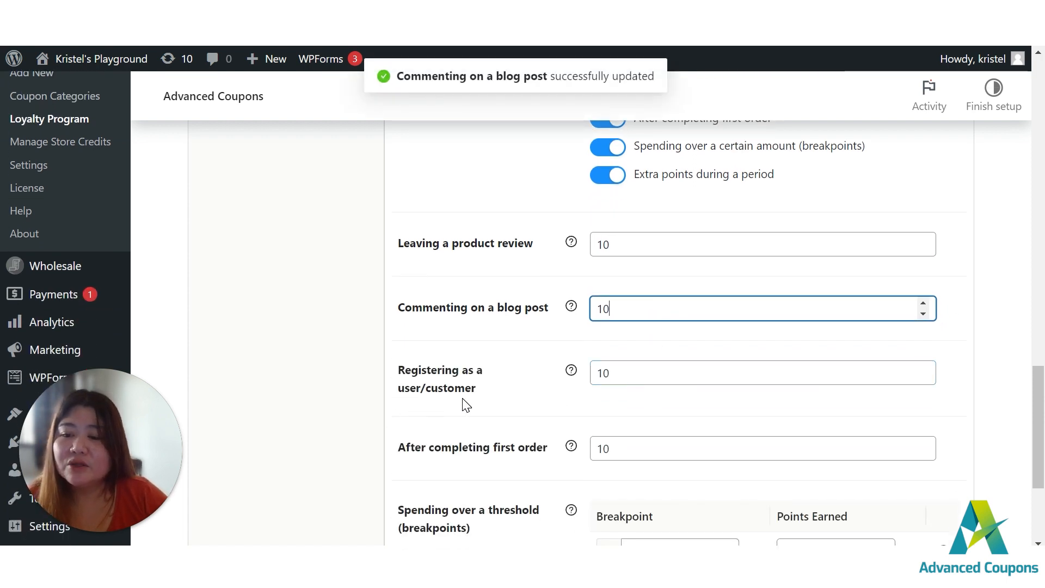
scroll(464, 404, up, 2)
scroll(465, 404, down, 1)
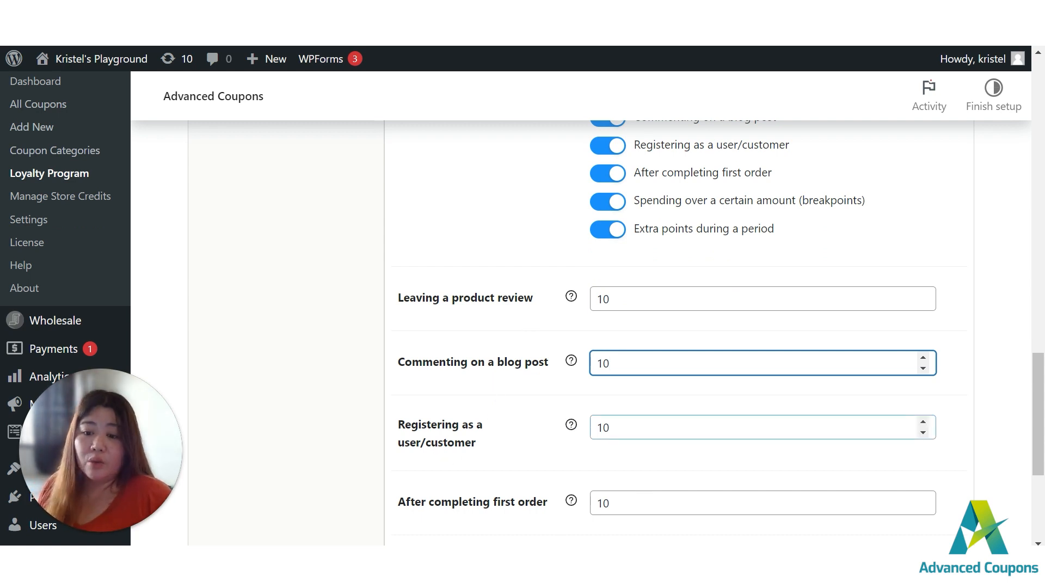
double_click(601, 428)
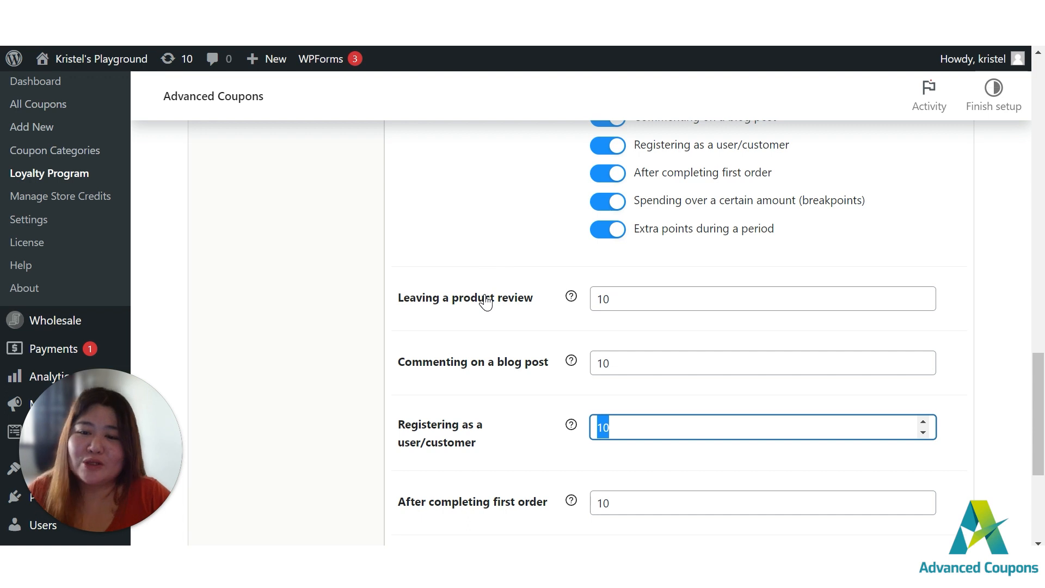
scroll(492, 325, down, 2)
scroll(492, 325, down, 1)
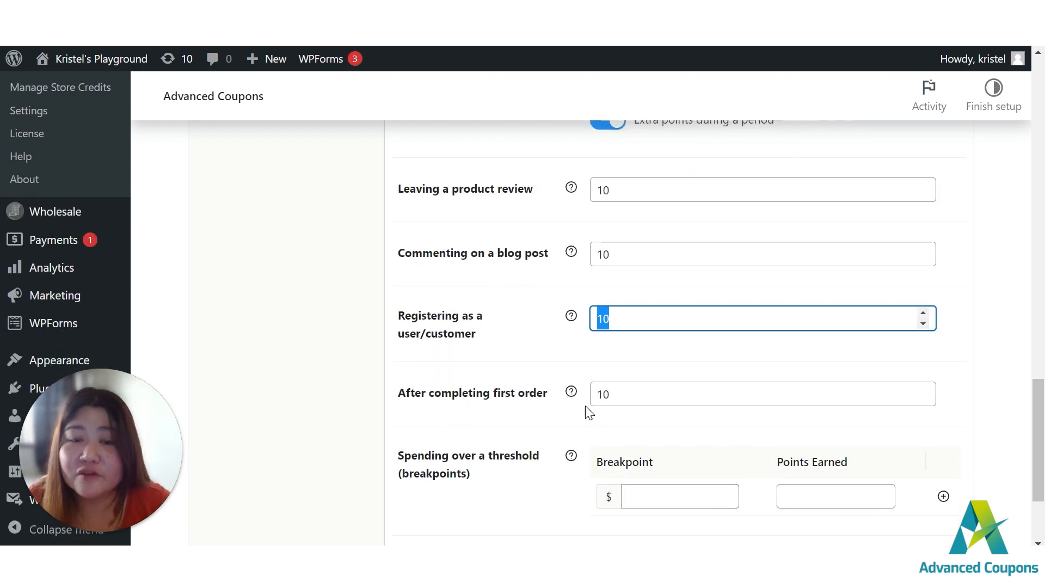
click(661, 386)
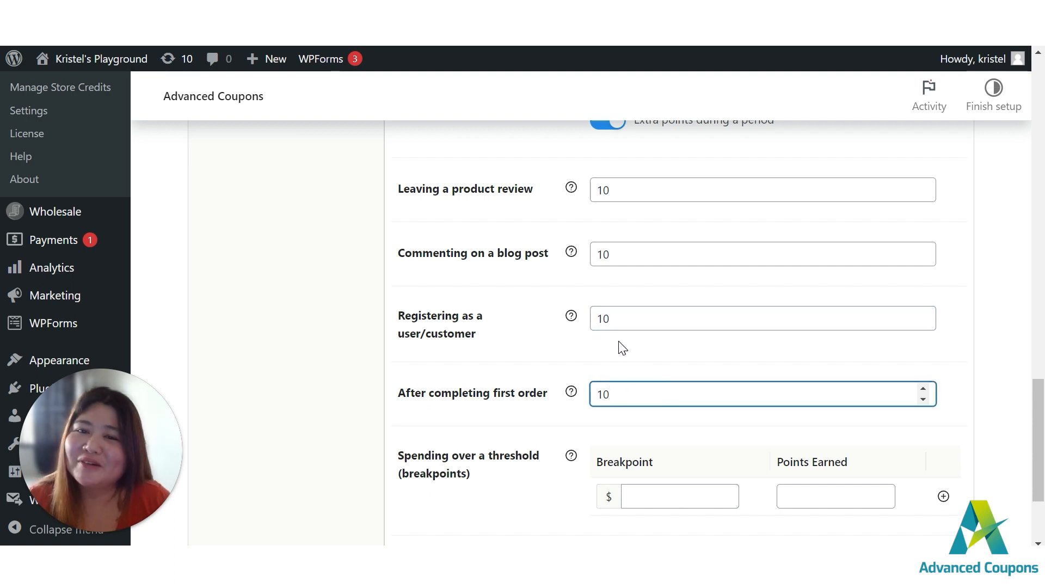
drag(638, 389, 603, 400)
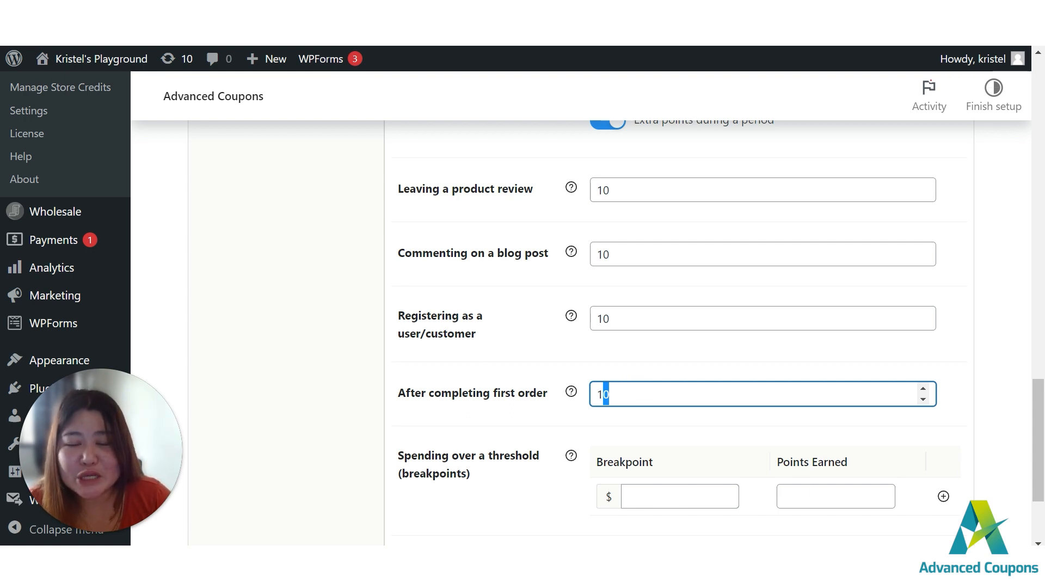
- Under Spending over a threshold, set the first breakpoint to $100 with 10 points earned
scroll(515, 481, down, 2)
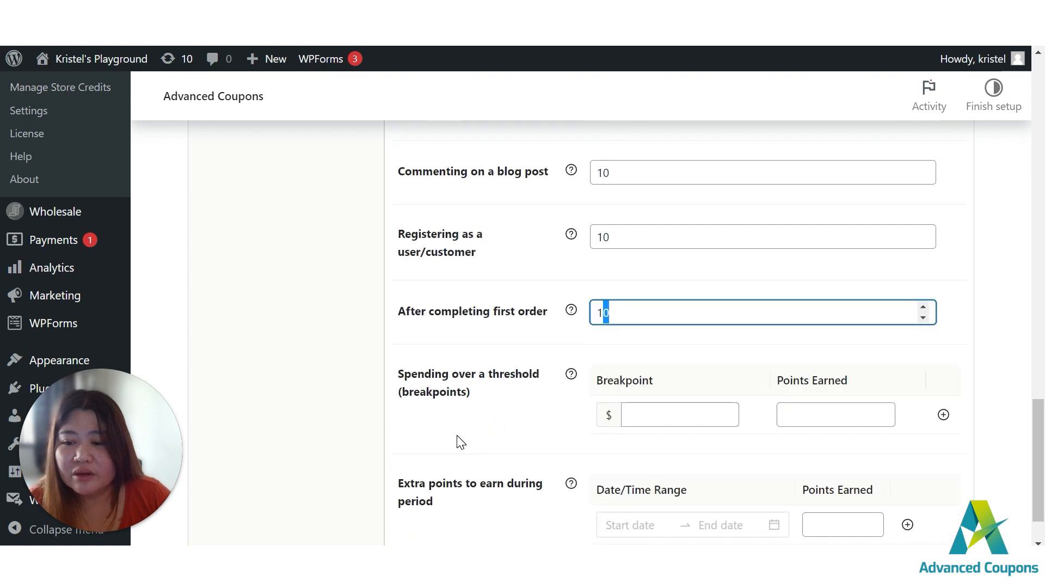
click(640, 423)
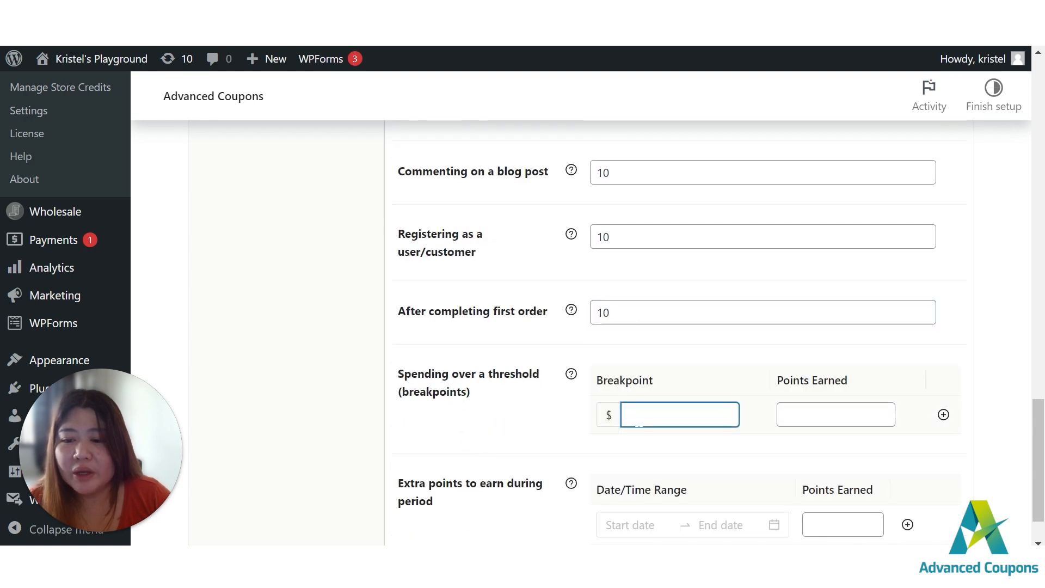
text(100)
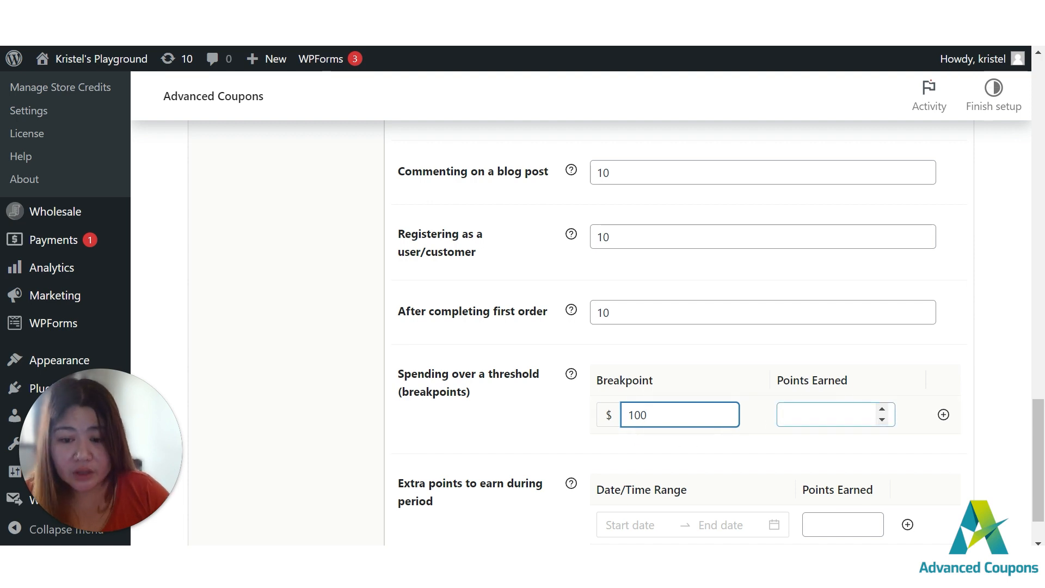
click(784, 414)
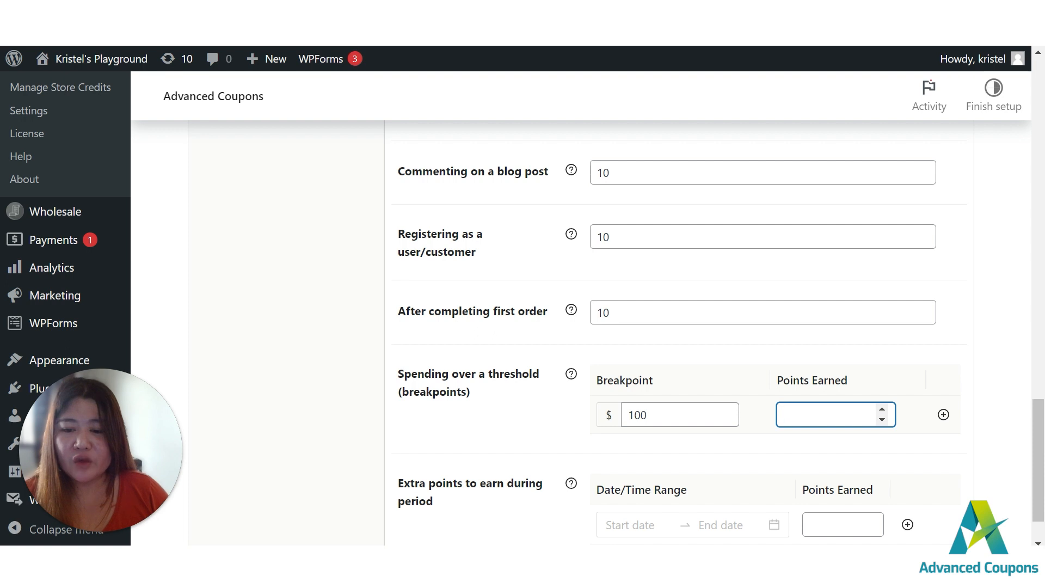
click(943, 415)
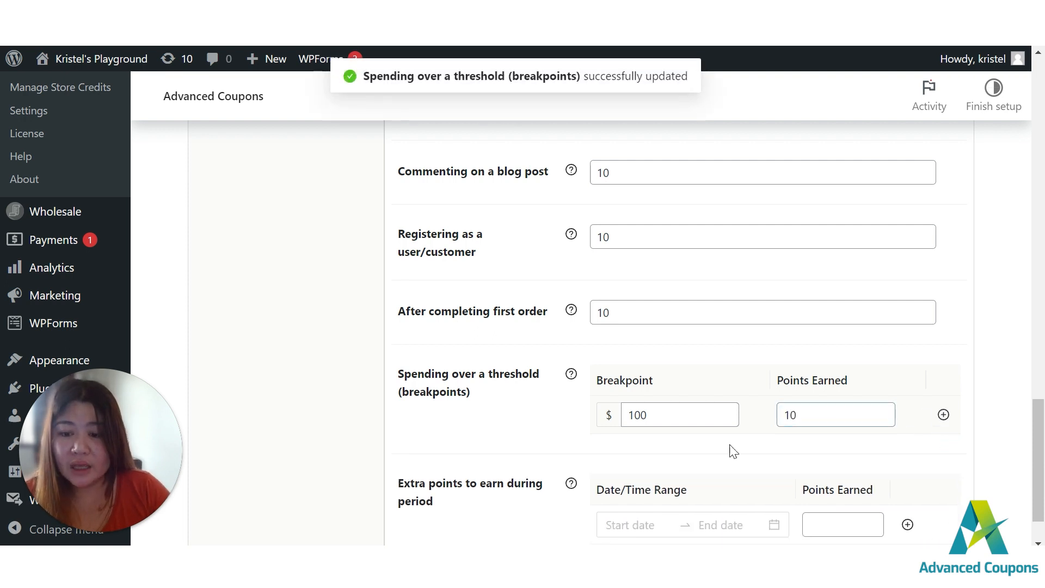
- Add a second spending breakpoint of $200 that earns 20 points
click(943, 416)
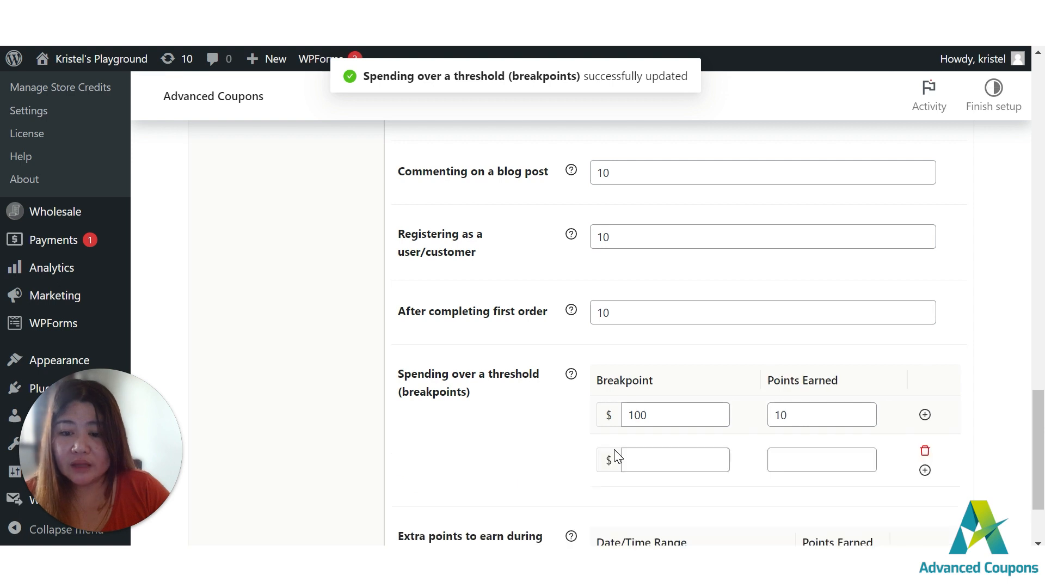
click(652, 456)
text(200)
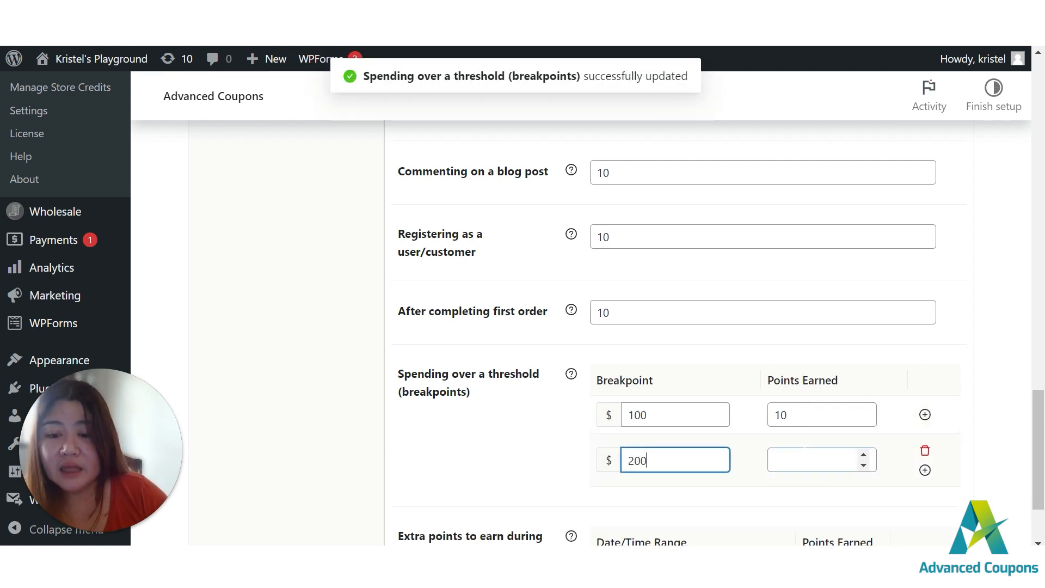
click(795, 458)
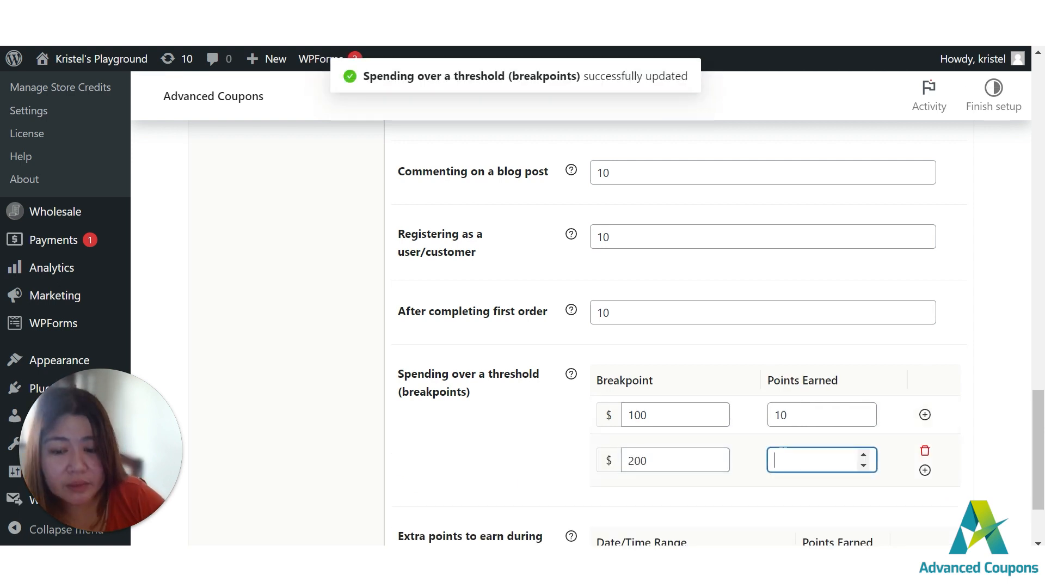
text(20)
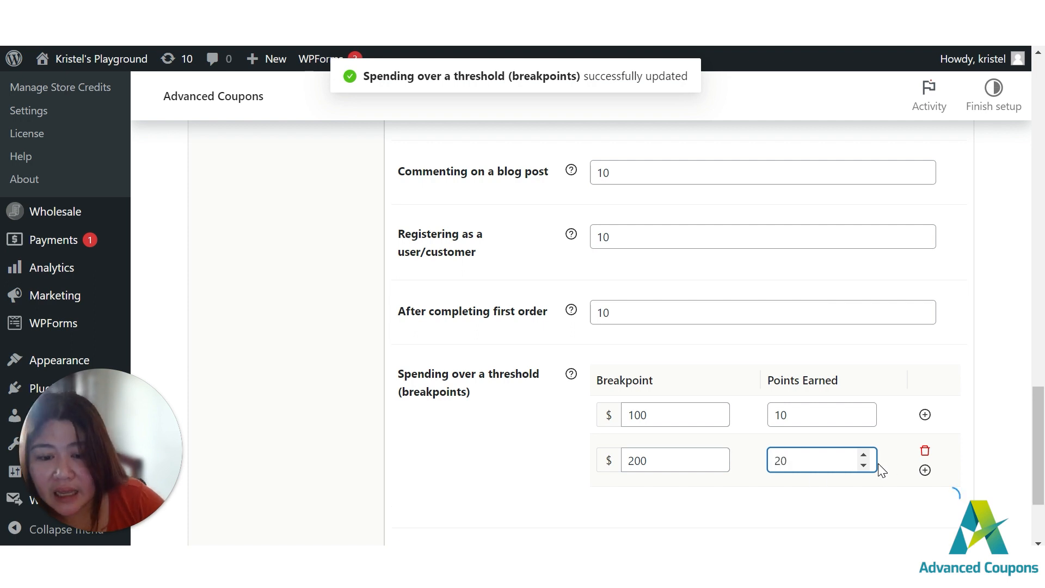
- Add a third spending breakpoint of $300 that earns 30 points
click(924, 469)
scroll(646, 424, down, 2)
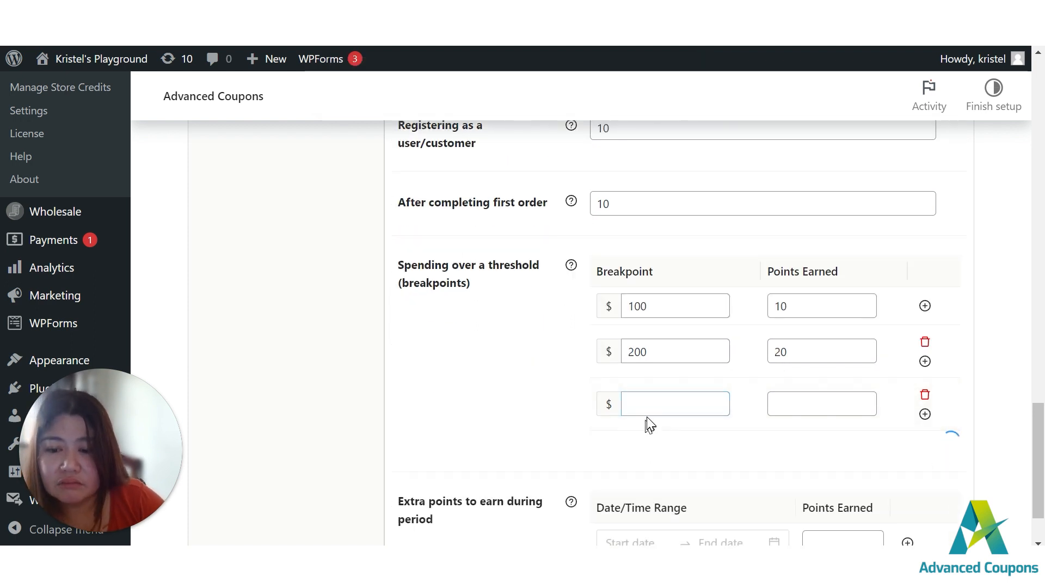
click(653, 405)
text(300)
click(800, 405)
text(30)
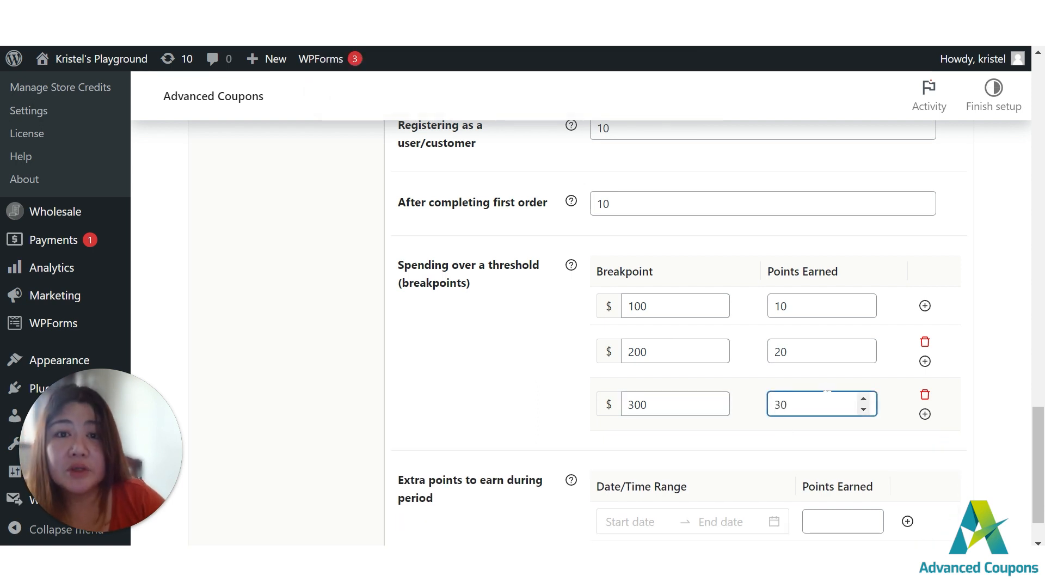
- Add a fourth spending breakpoint of $500 that earns 50 points
scroll(645, 376, down, 1)
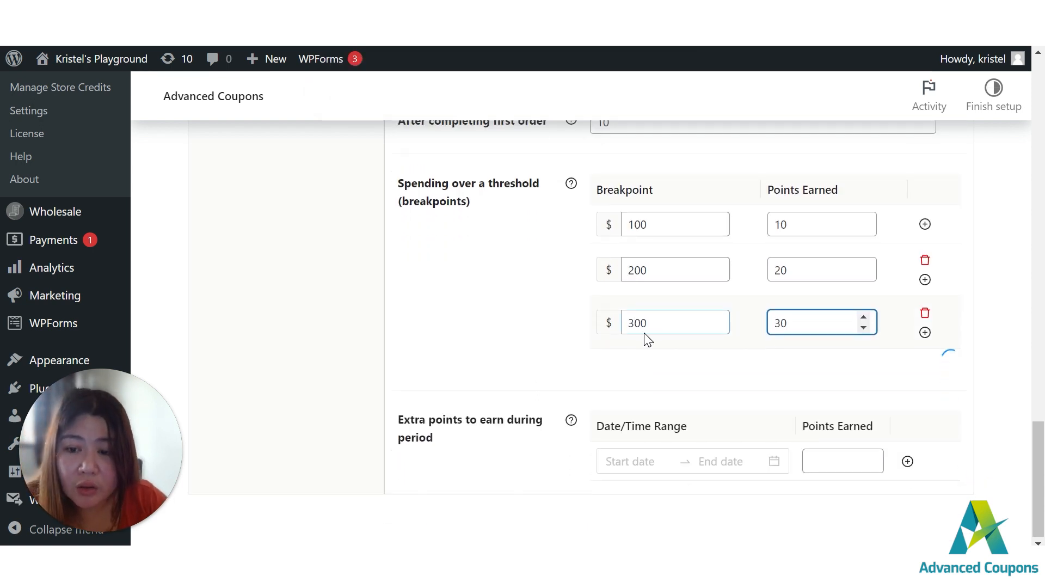
click(925, 353)
click(675, 396)
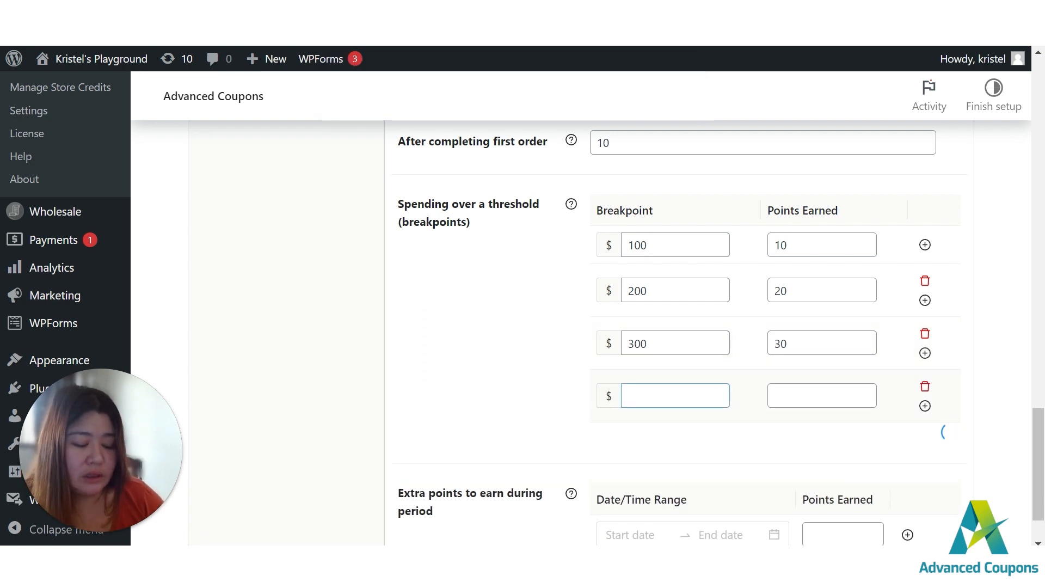
click(675, 395)
text(500)
click(816, 396)
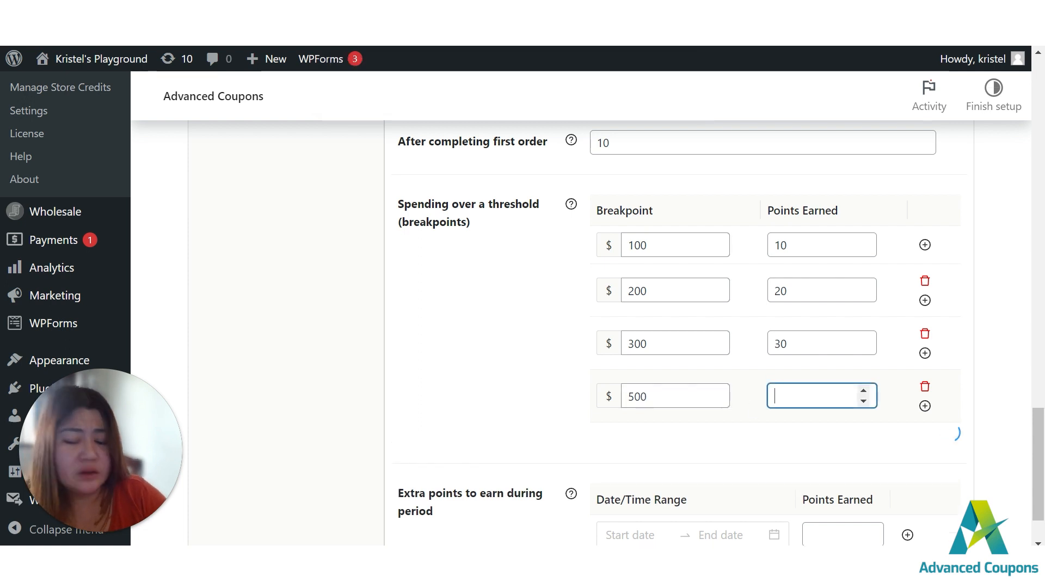
text(50)
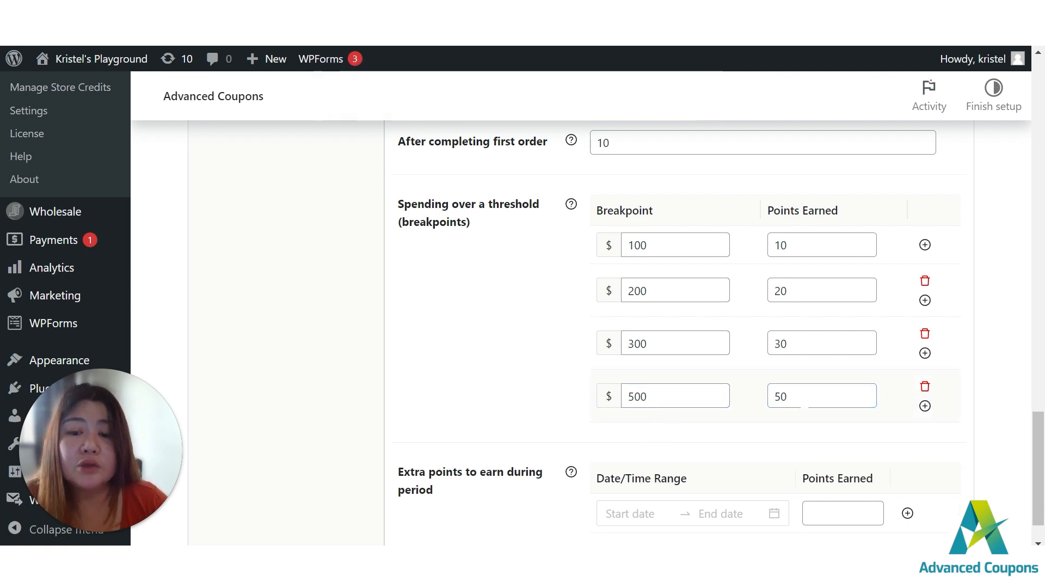
- Examine the date/time range calendar and points field of Extra points to earn during period, leaving them empty
scroll(789, 402, down, 1)
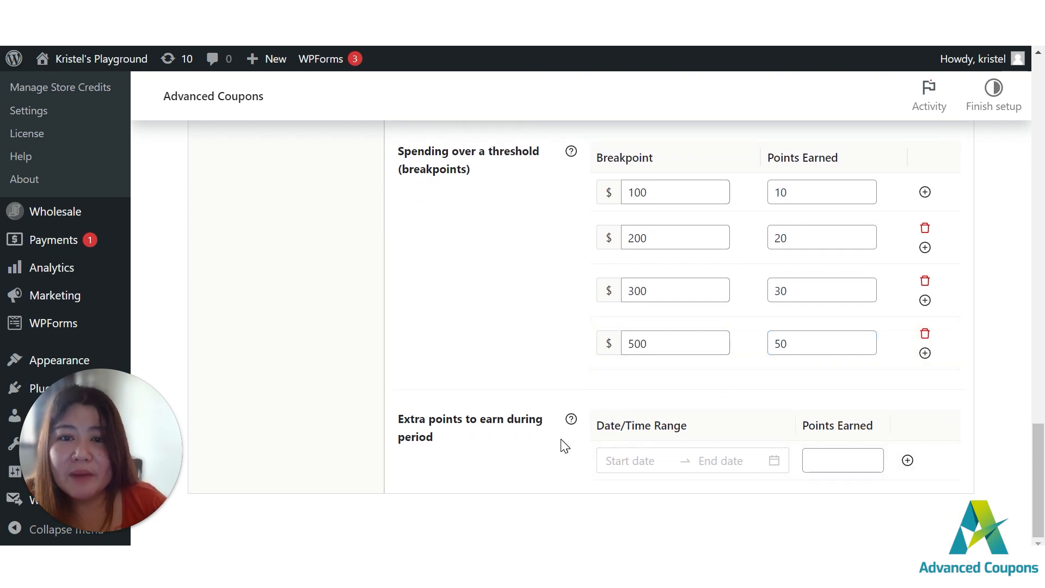
scroll(561, 447, up, 3)
scroll(561, 449, up, 1)
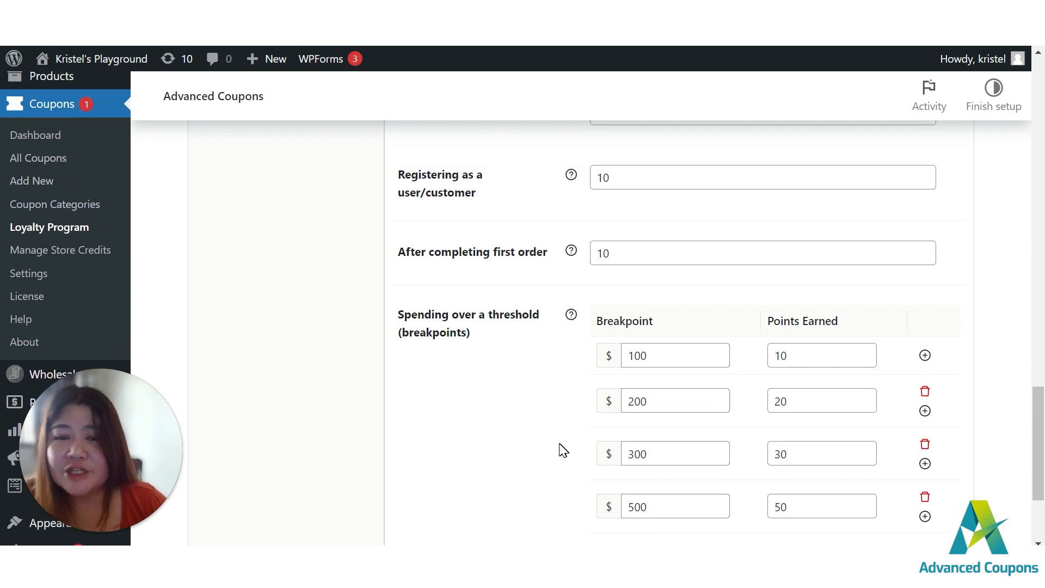
scroll(432, 283, down, 3)
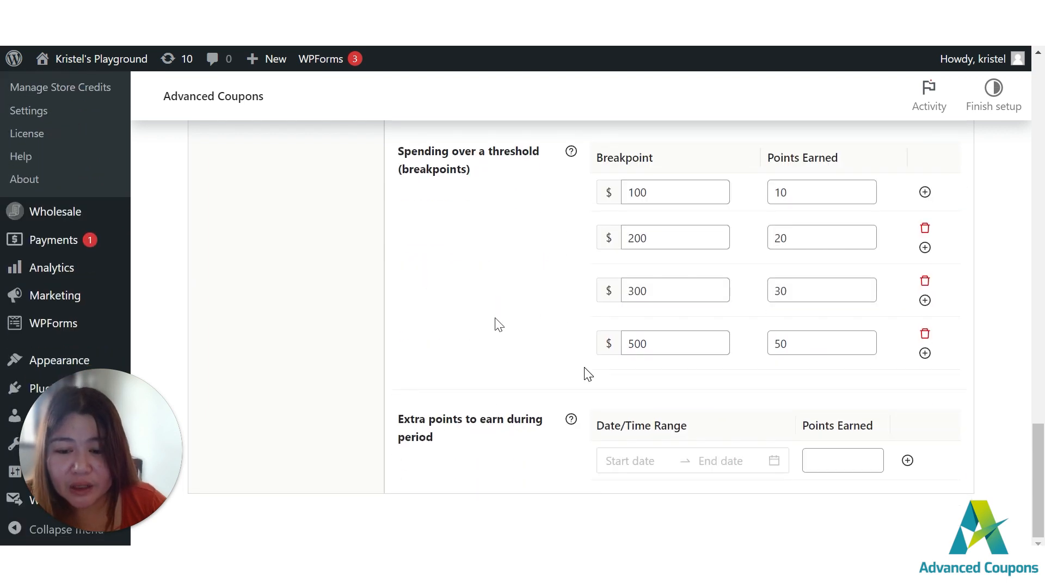
click(626, 461)
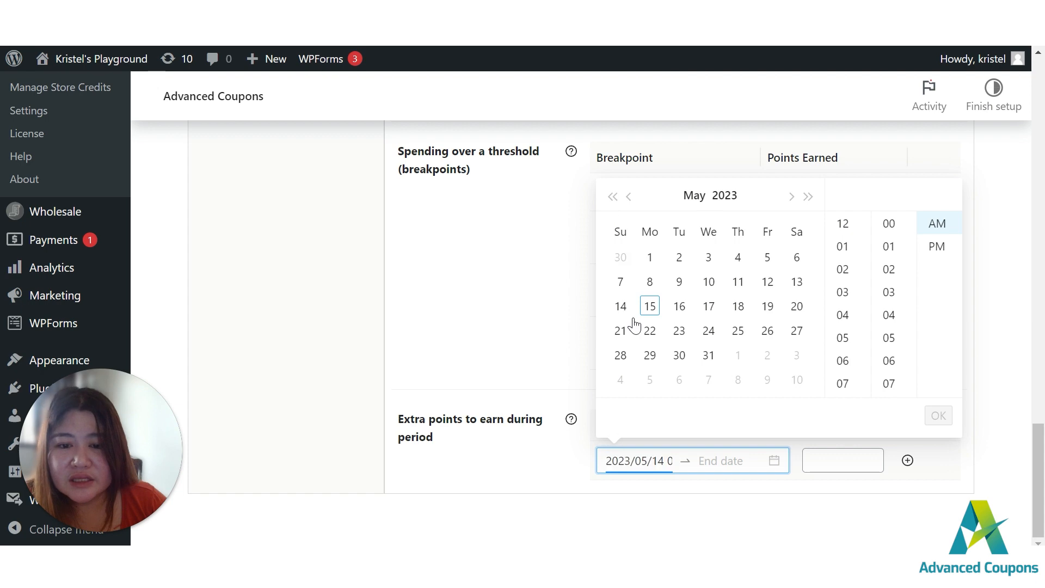
click(839, 461)
click(750, 459)
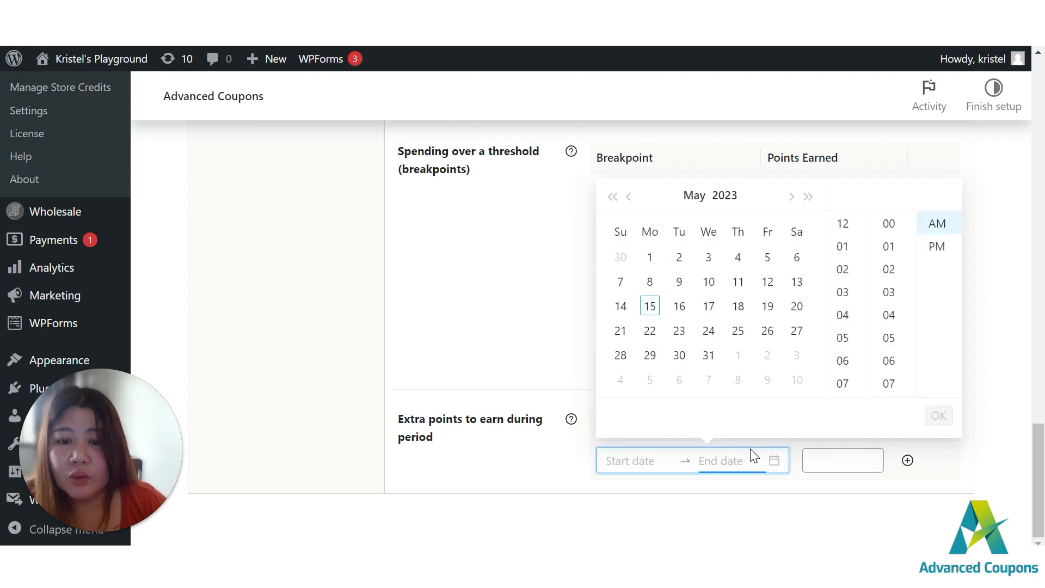
click(508, 330)
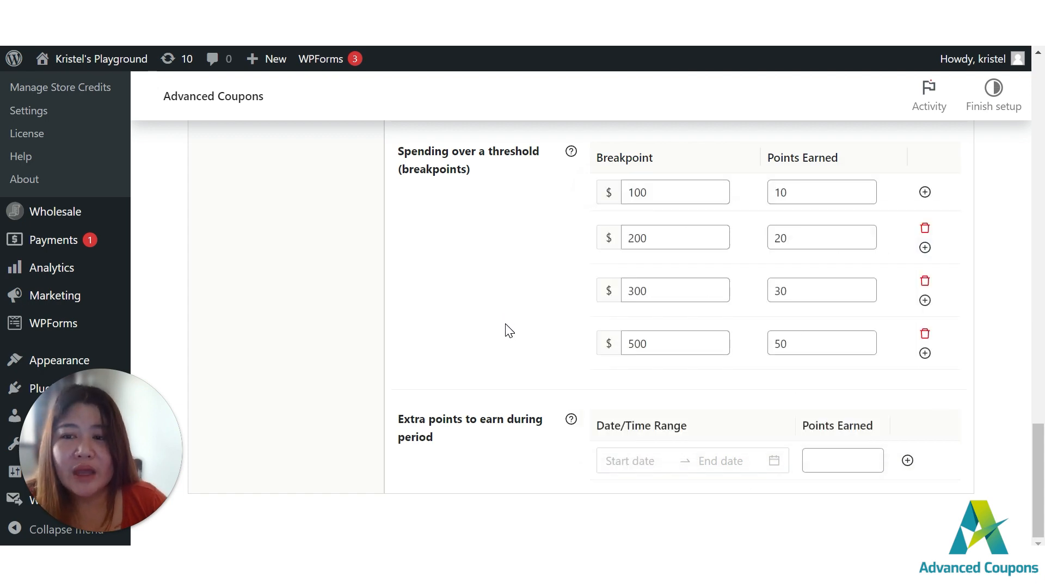
scroll(508, 329, up, 5)
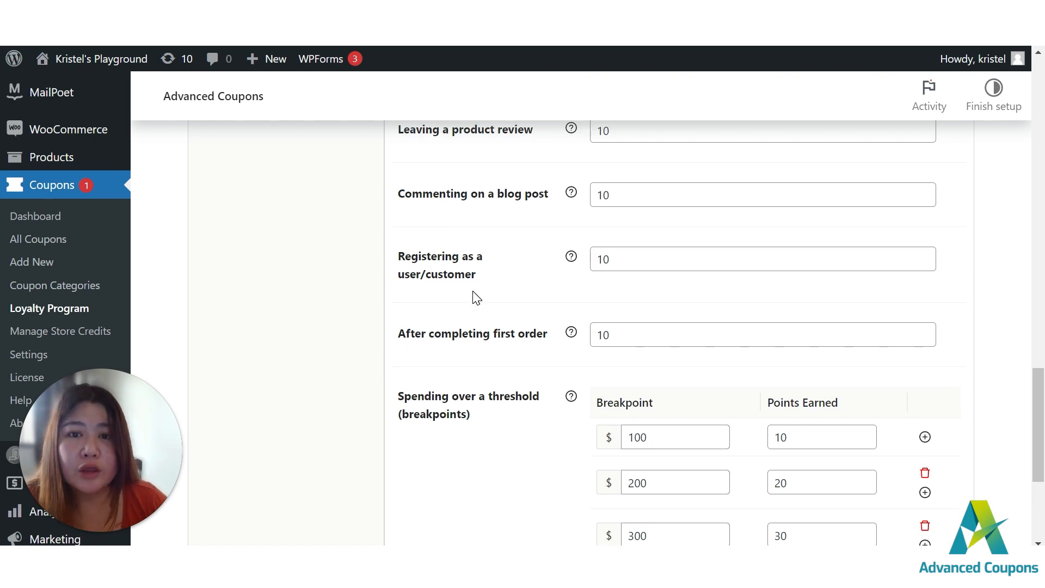
- Review the remaining points earning options, then open Messages and examine the cart and checkout points messages for logged-in users
scroll(477, 298, down, 3)
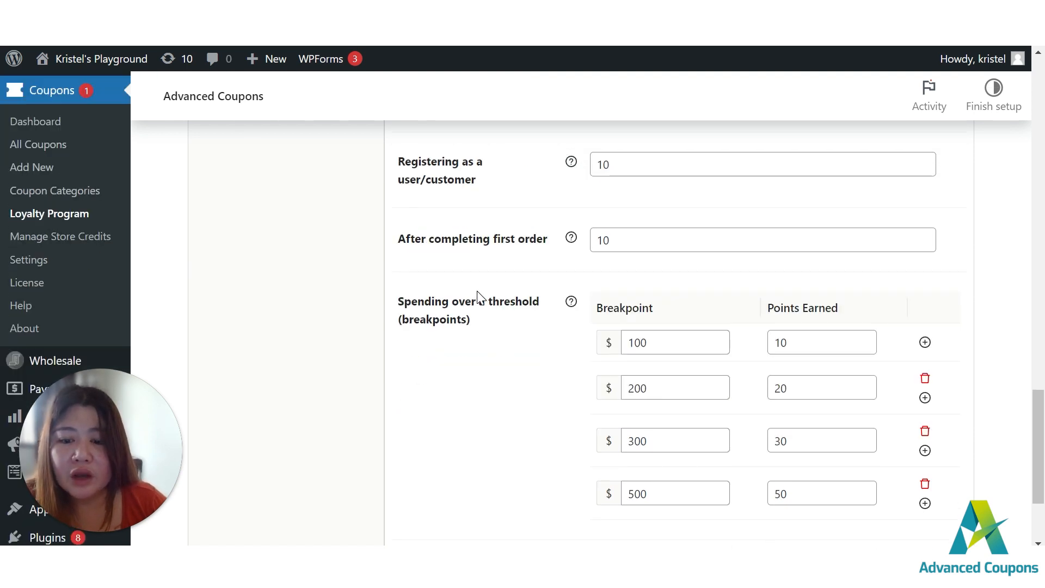
scroll(477, 298, down, 1)
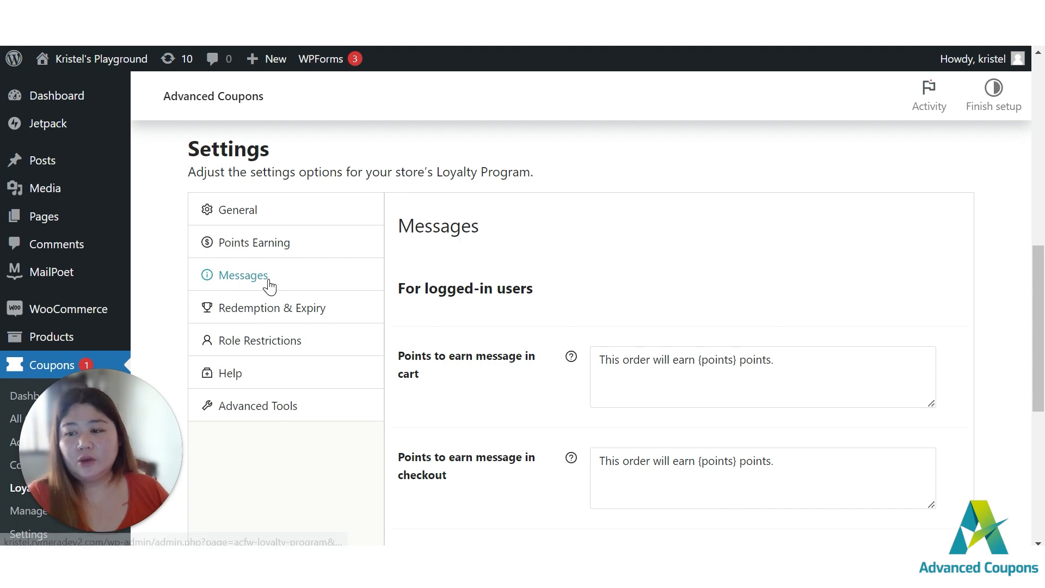
scroll(702, 262, down, 4)
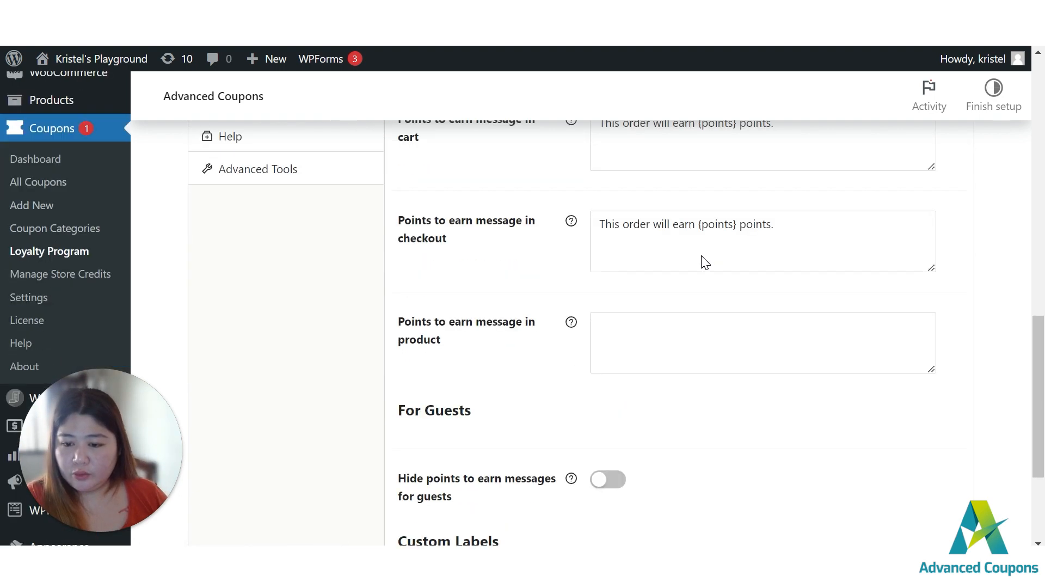
scroll(705, 262, down, 3)
scroll(705, 262, up, 3)
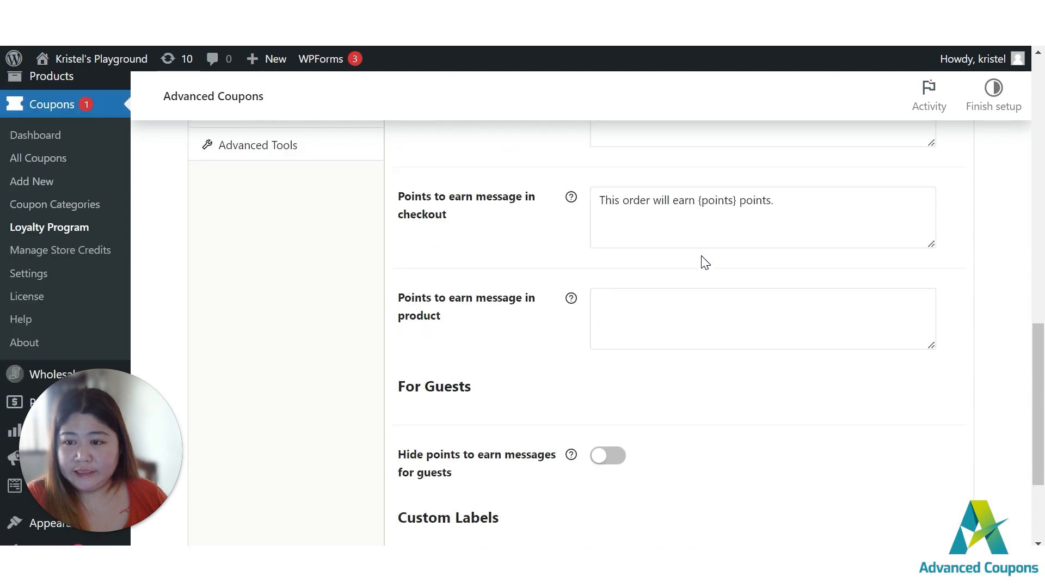
scroll(704, 262, up, 3)
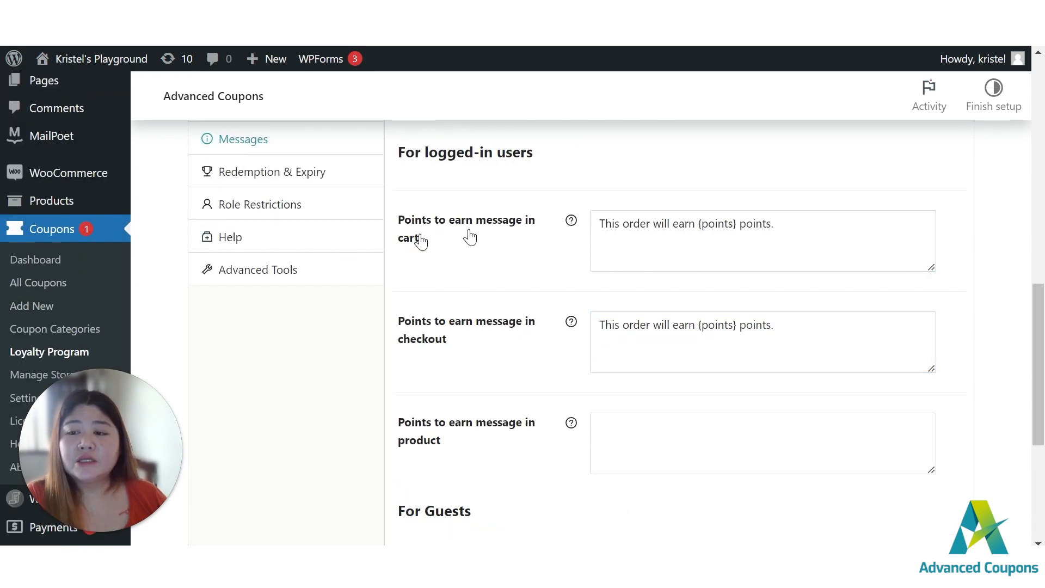
click(599, 240)
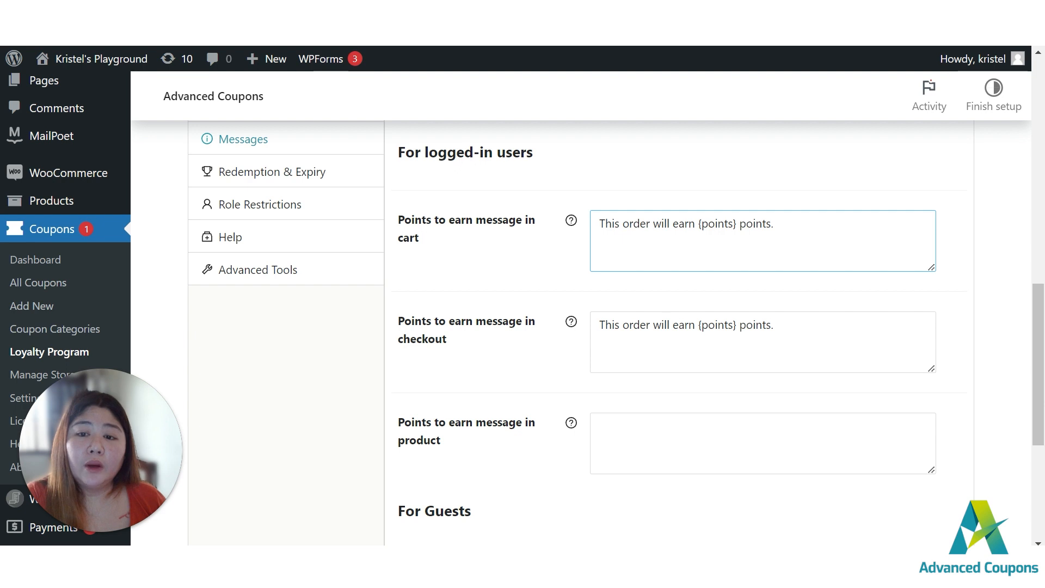
click(317, 362)
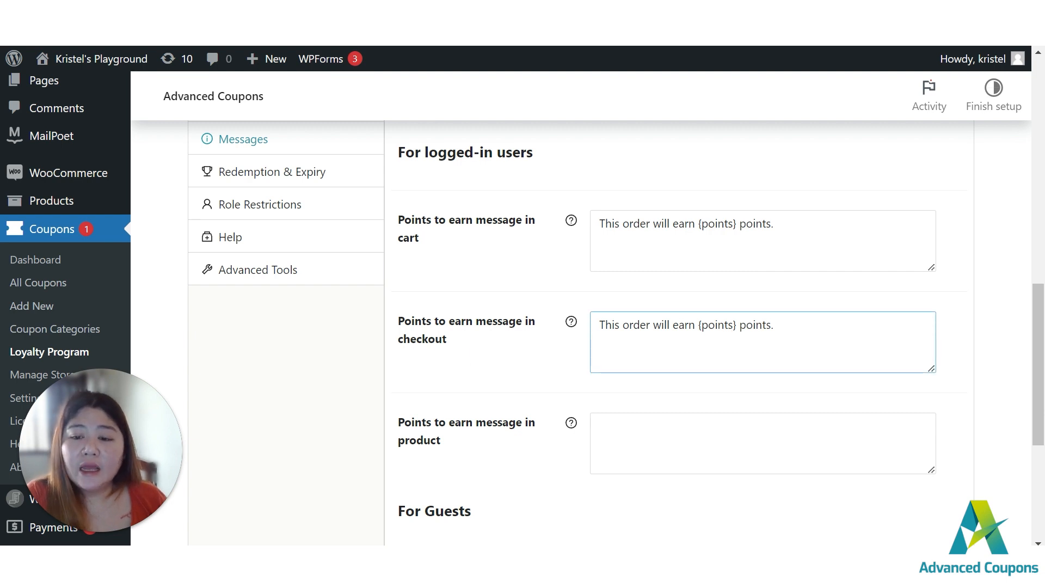
drag(774, 325, 553, 345)
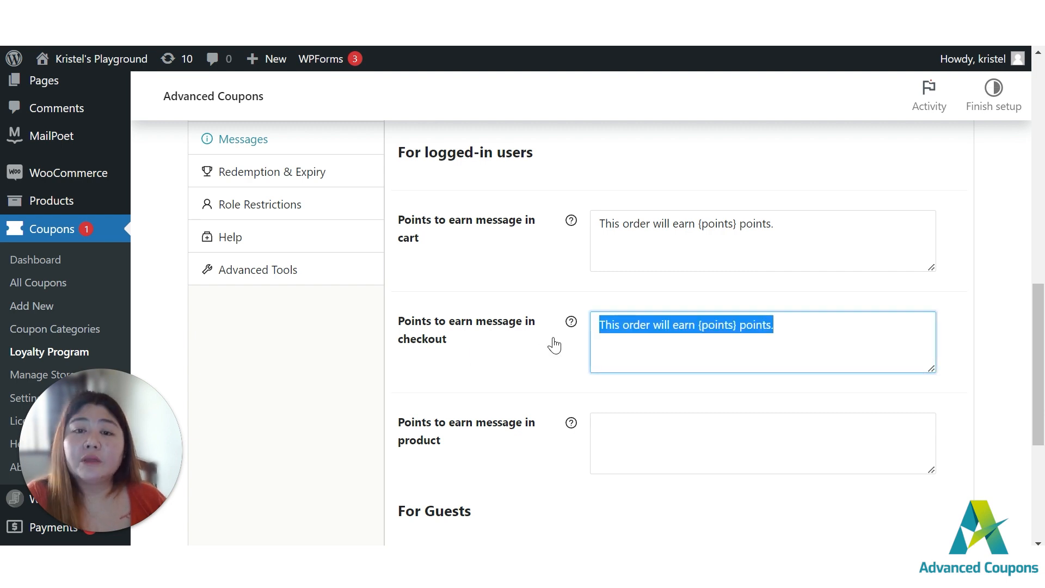
click(491, 359)
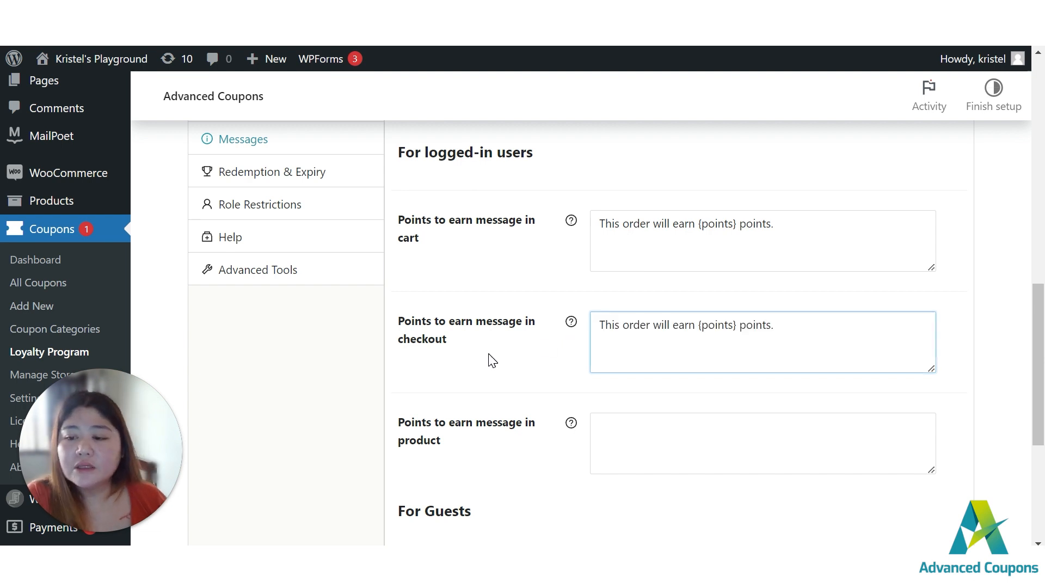
- Set the Points to earn message in product for logged-in users to "This item will earn {points} points.", adapting the cart message
scroll(490, 360, down, 2)
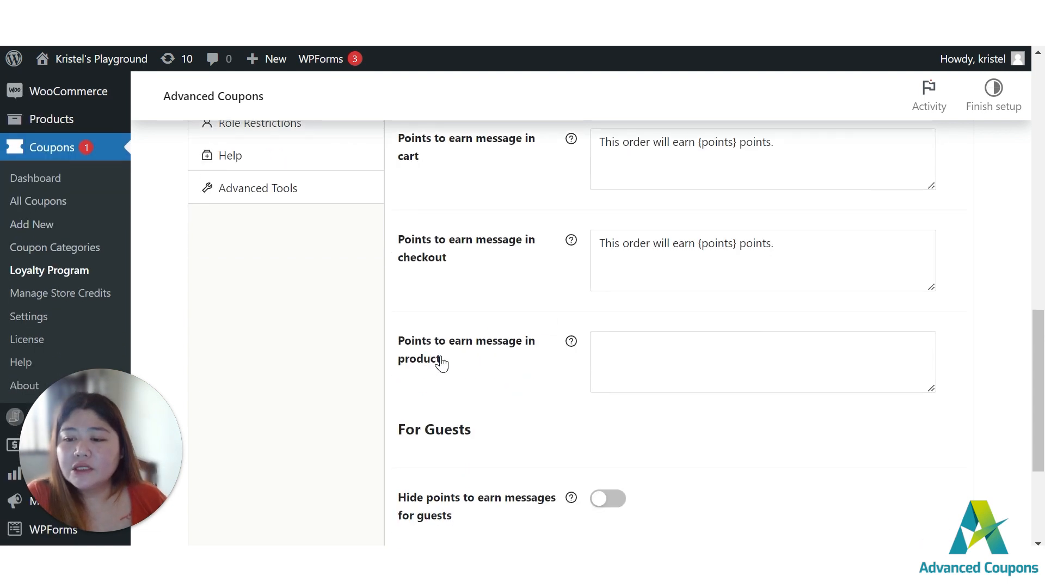
mouse_move(570, 342)
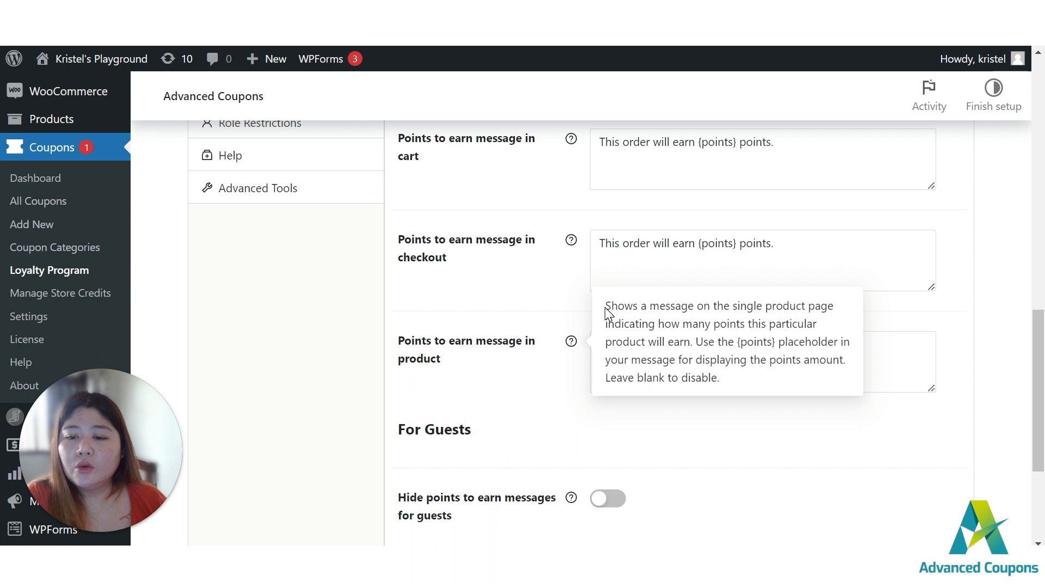
click(596, 288)
click(604, 333)
drag(781, 144, 496, 144)
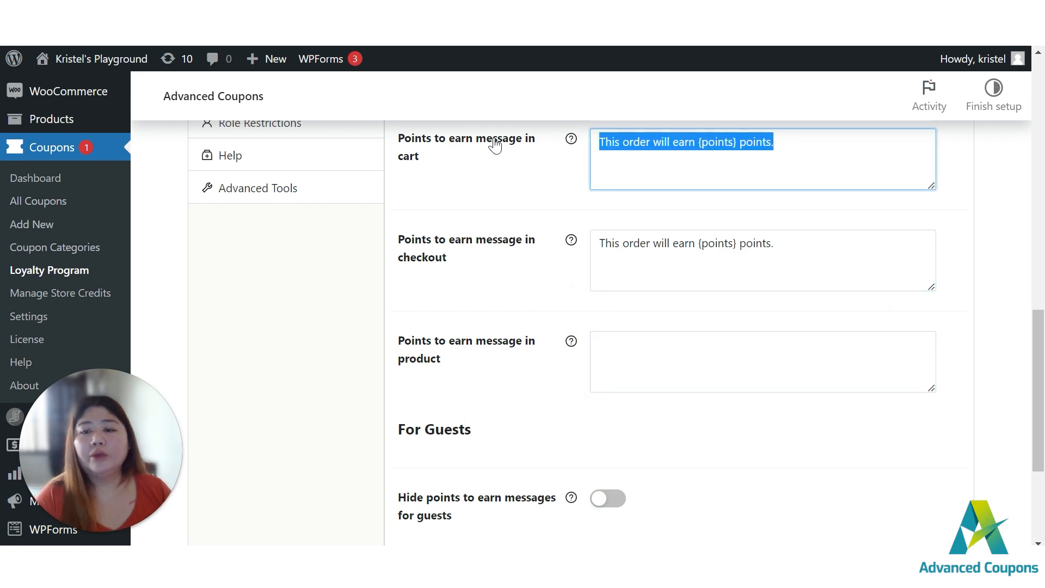
key(ctrl+c)
click(635, 354)
key(ctrl+v)
double_click(634, 344)
key(BackSpace)
text(item)
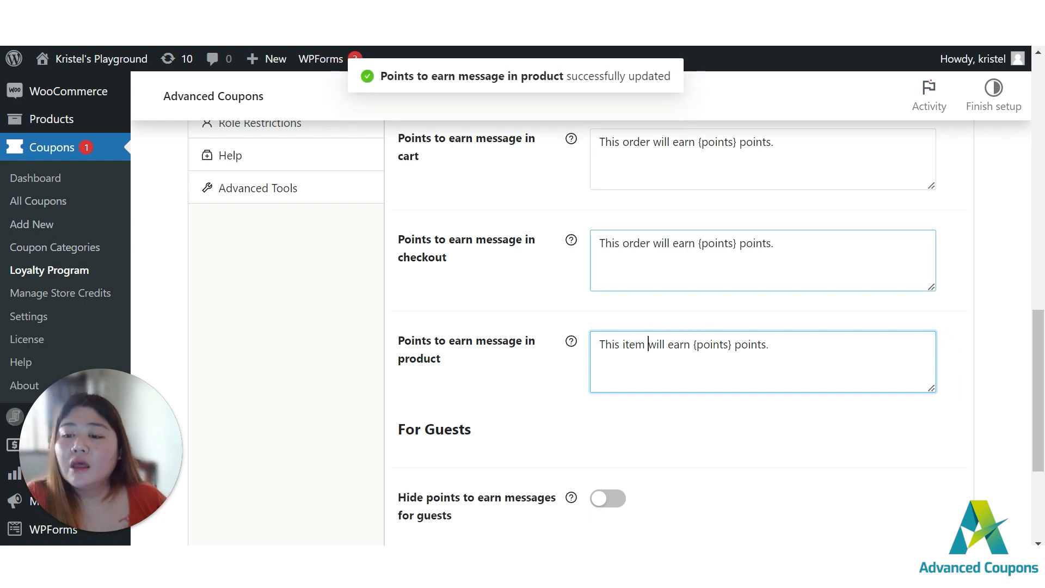
- Switch Hide points to earn messages for guests on and back off to reveal the guest message fields
scroll(443, 375, down, 3)
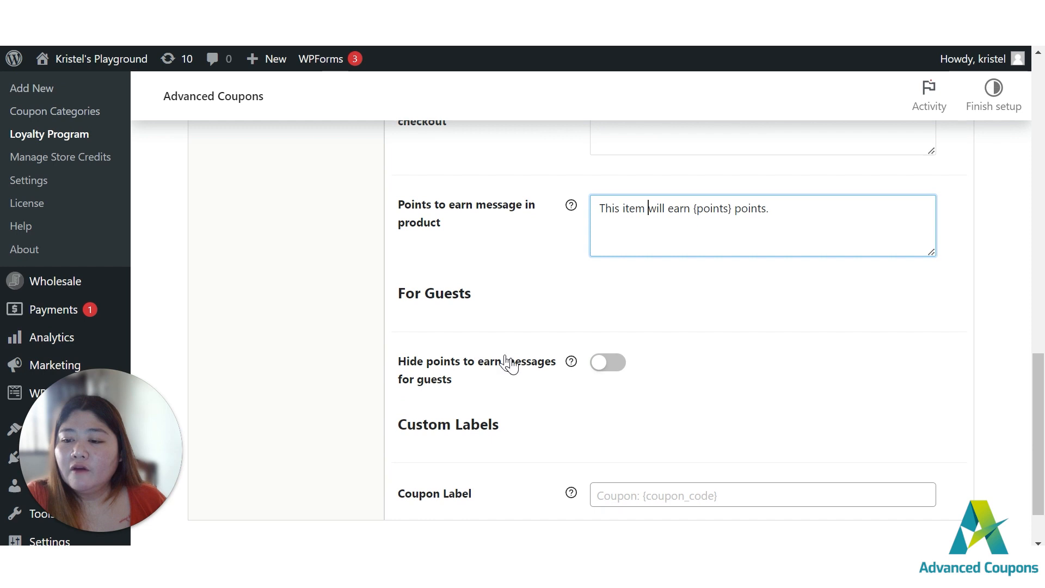
scroll(460, 387, down, 1)
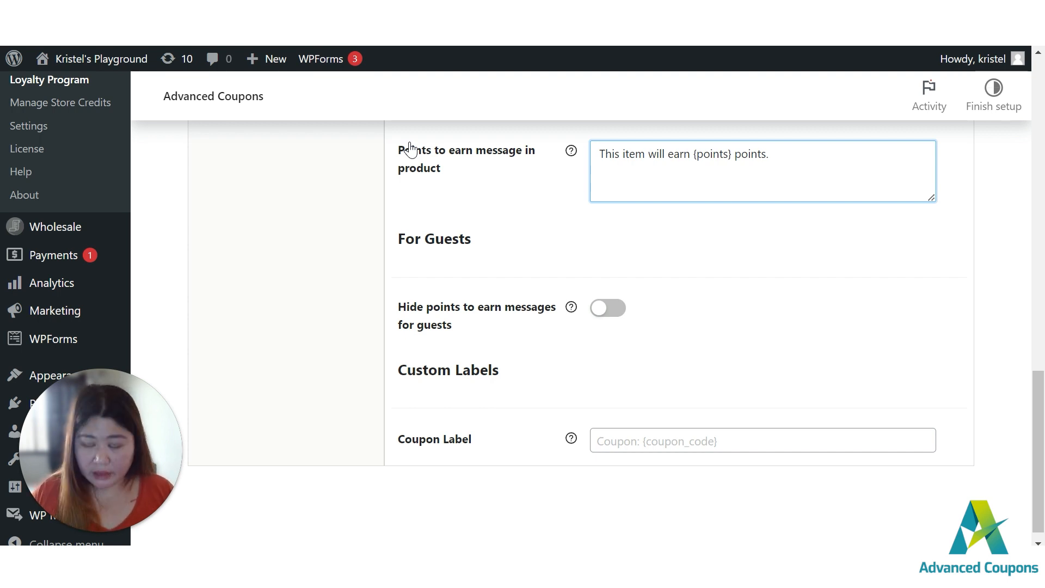
click(601, 309)
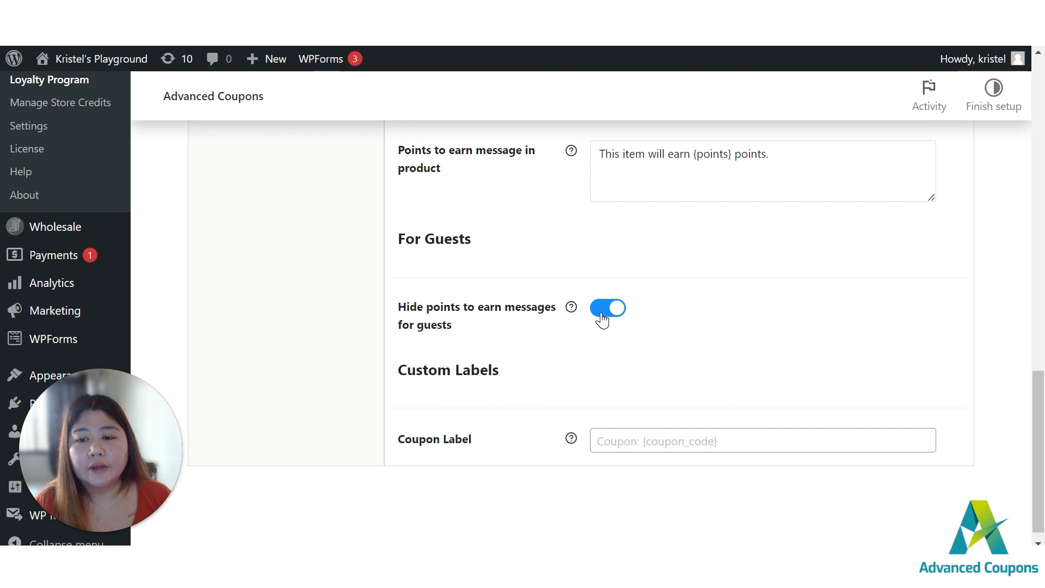
click(601, 315)
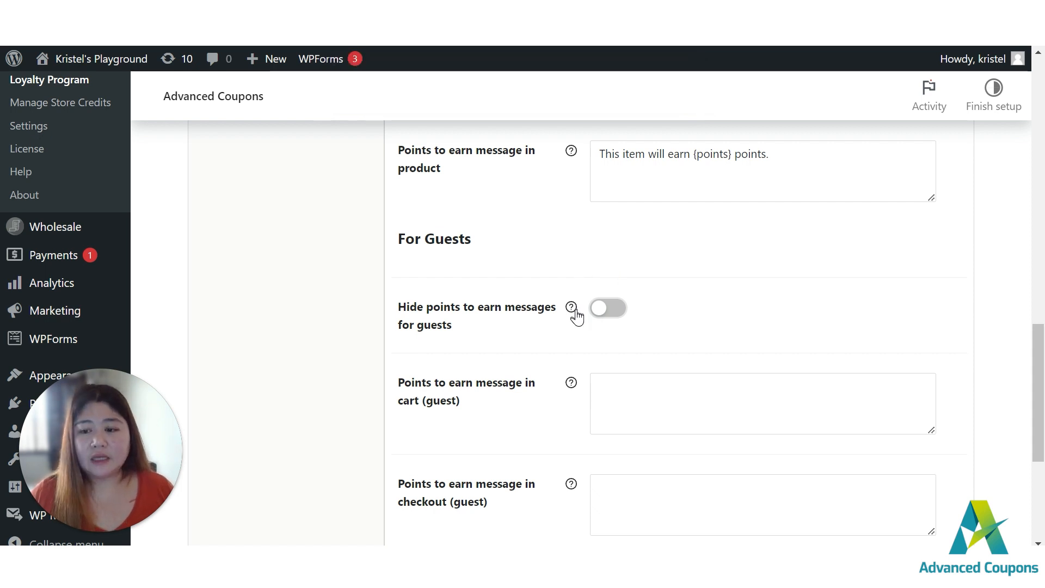
- Set the guest cart message to "This order will earn {points} points. You need to be logged-in to earn these points.", reusing the logged-in cart text
scroll(544, 316, down, 1)
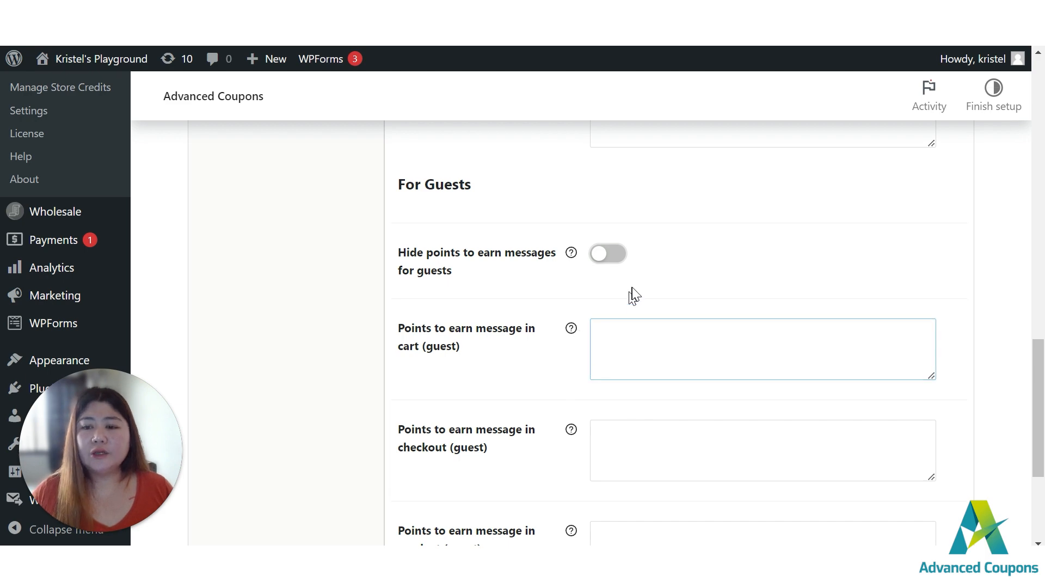
scroll(630, 296, up, 5)
triple_click(773, 213)
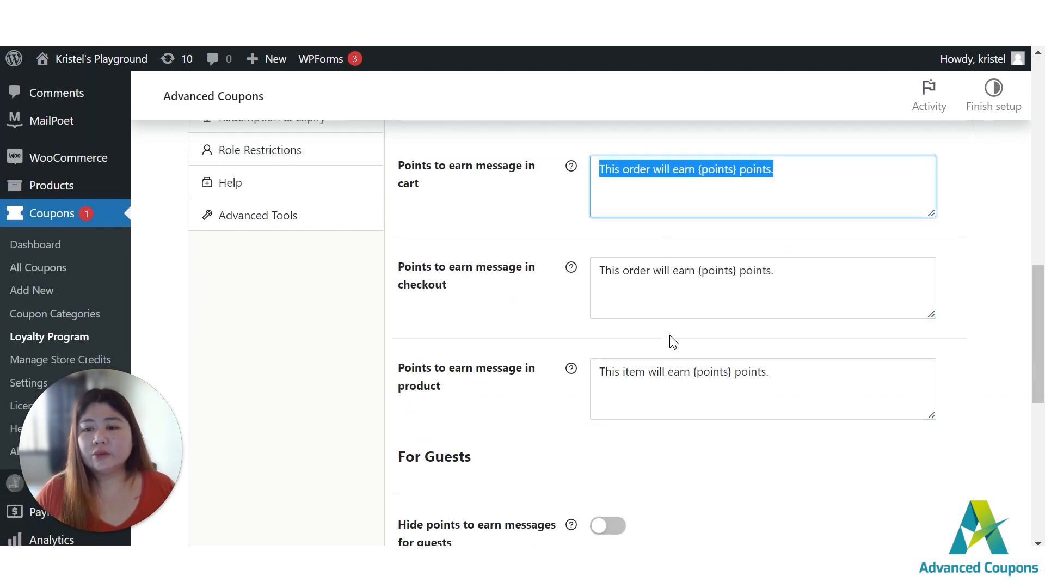
scroll(653, 424, down, 3)
click(633, 405)
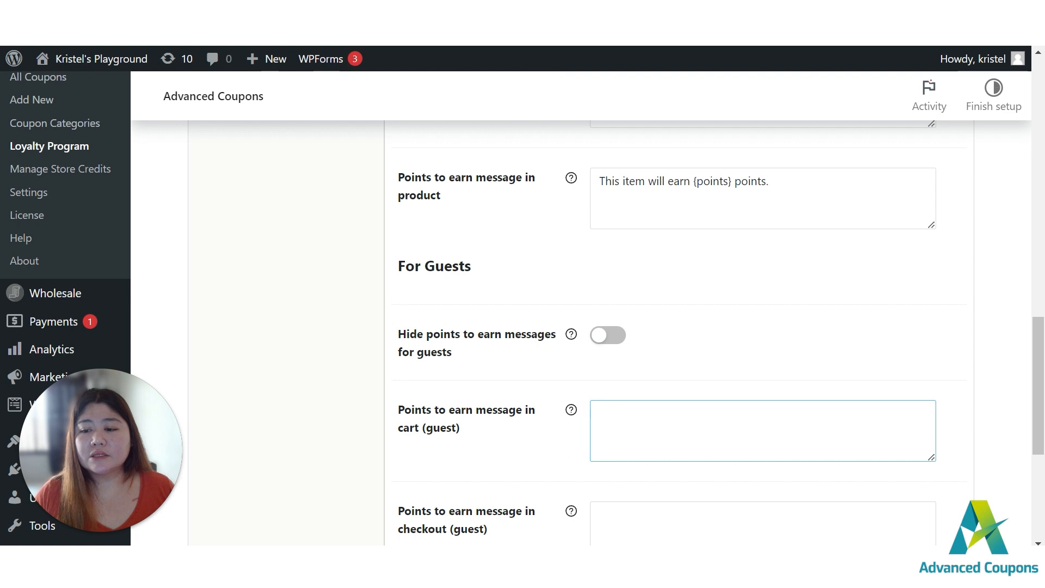
key(ctrl+v)
text(Yo  need to be)
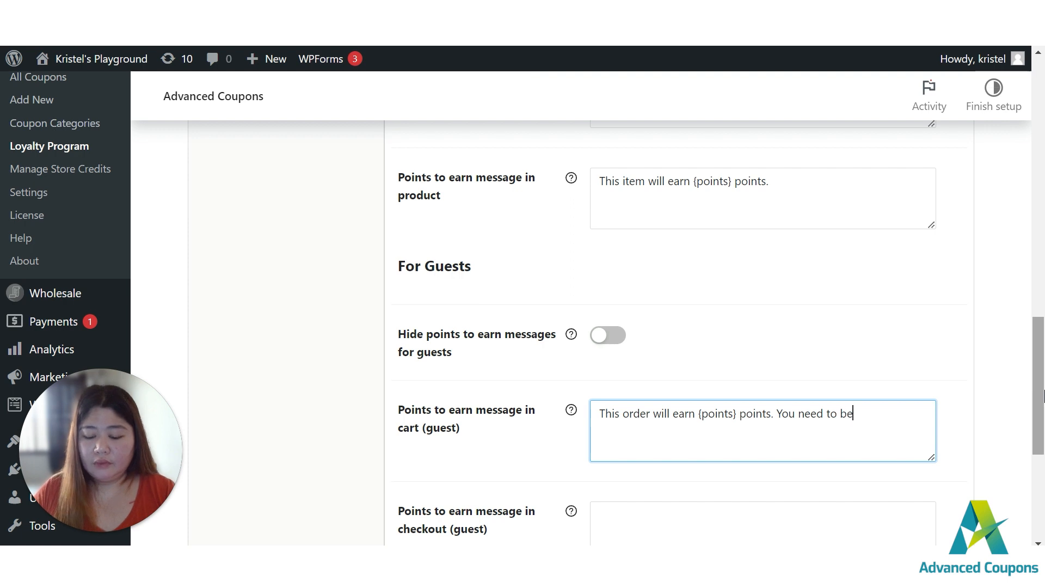
text( logged in to earn)
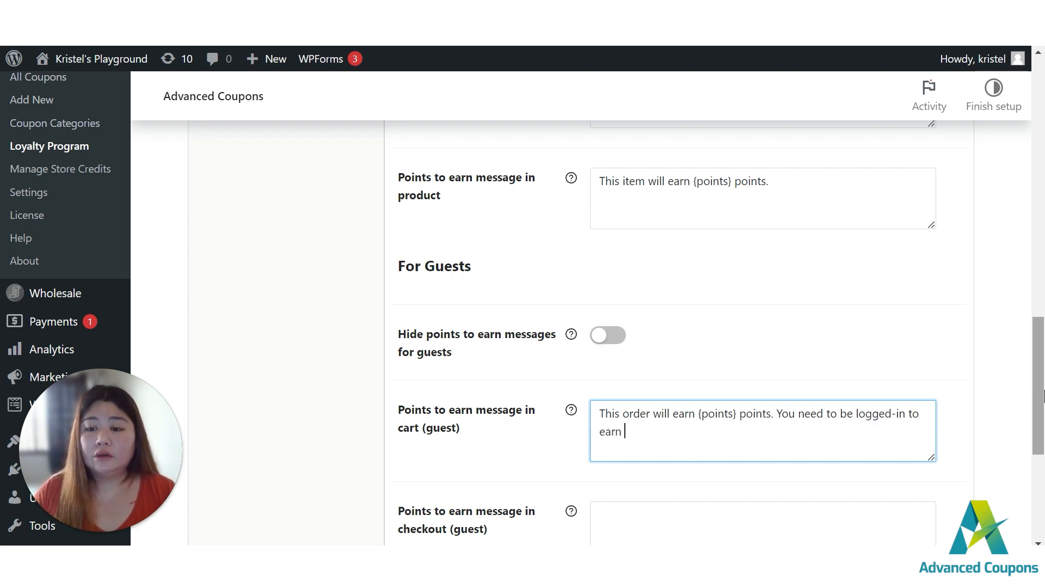
text( these points.)
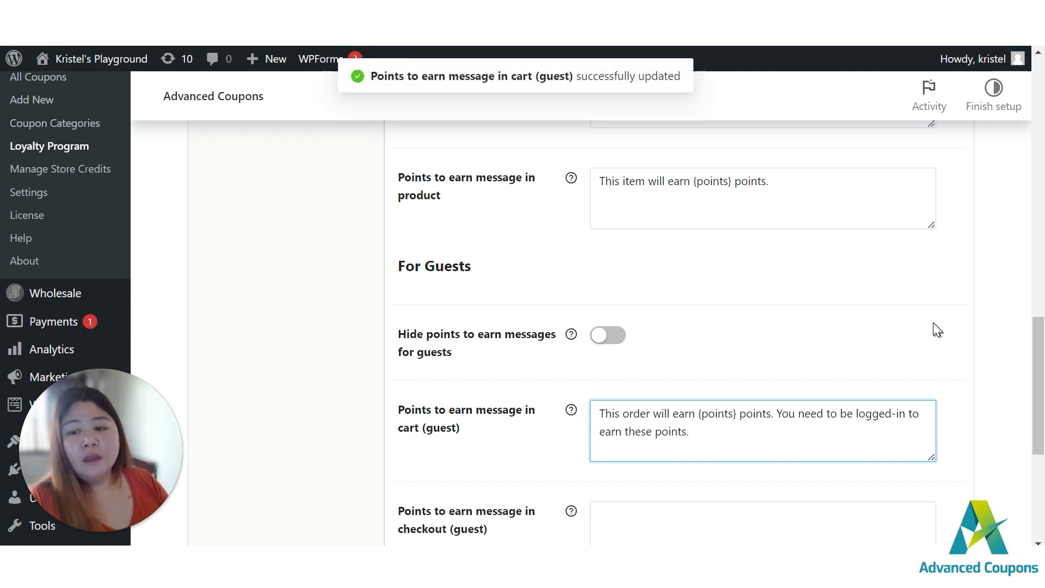
- Examine the guest cart, checkout and product message fields and the Custom Labels section of the Messages settings
scroll(933, 329, down, 2)
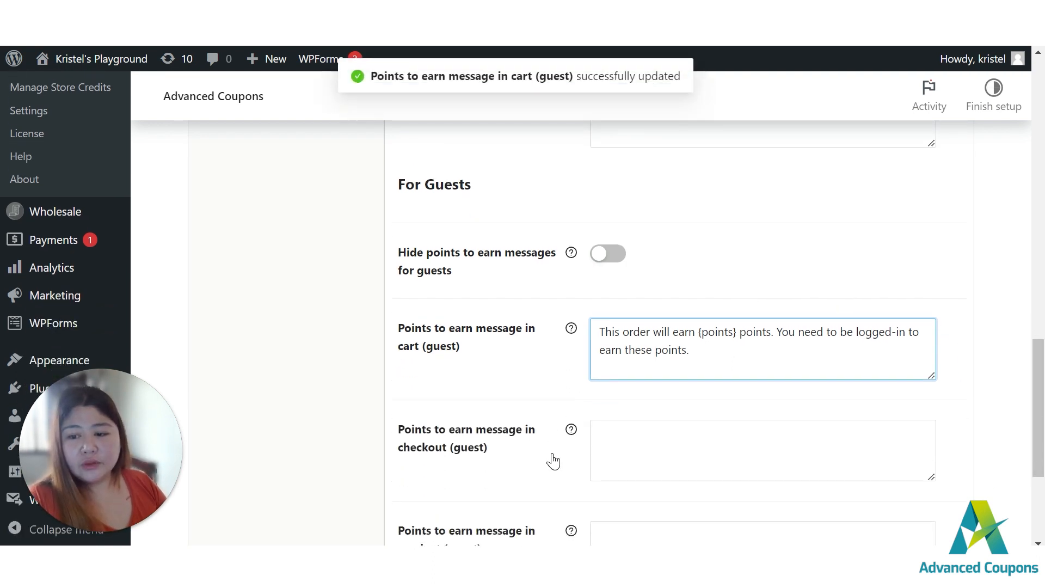
key(shift+Home)
scroll(583, 341, up, 3)
scroll(627, 263, down, 3)
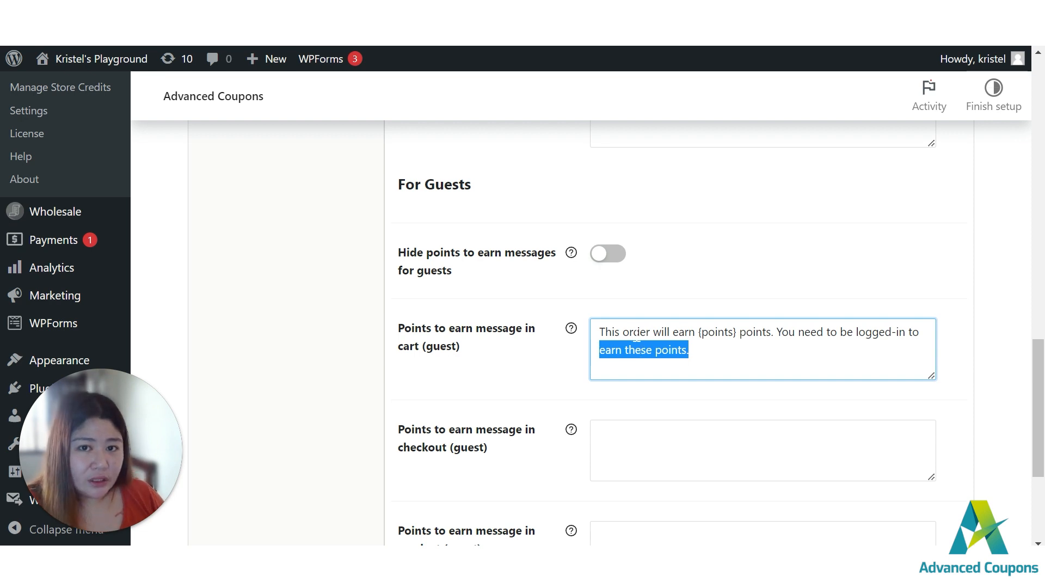
scroll(636, 332, down, 1)
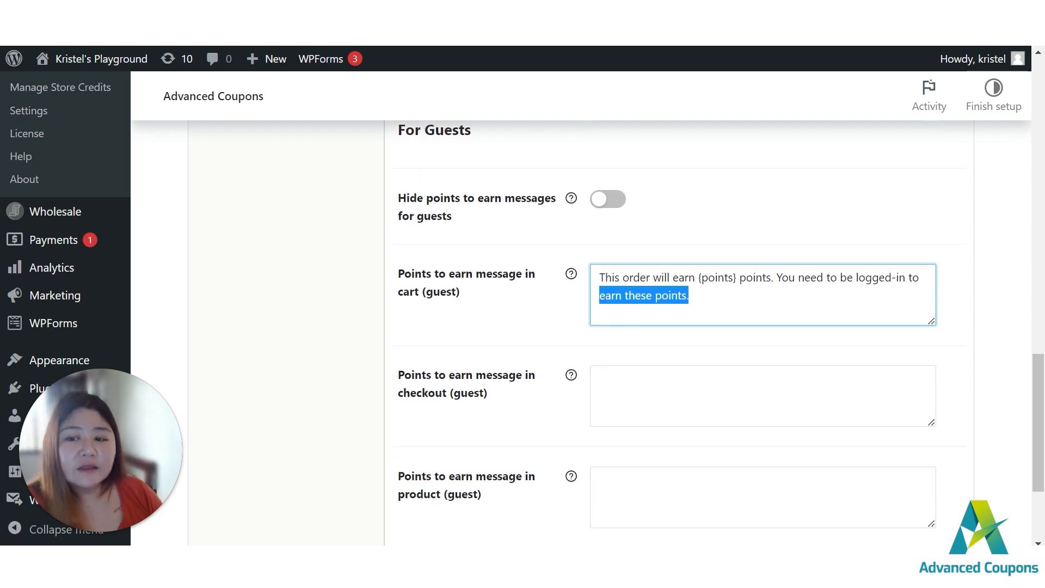
scroll(655, 328, down, 2)
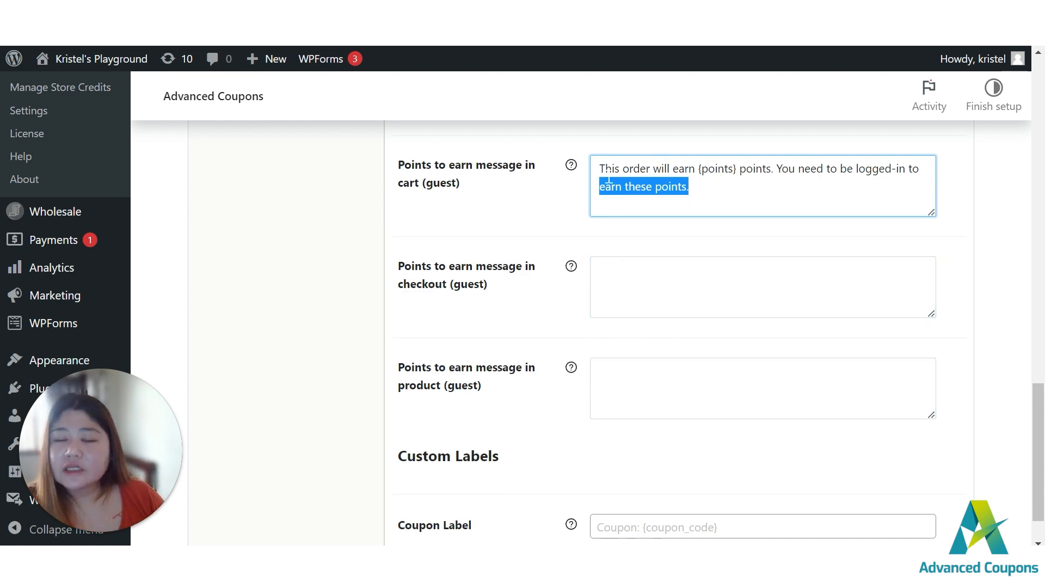
scroll(609, 181, down, 1)
scroll(609, 182, up, 3)
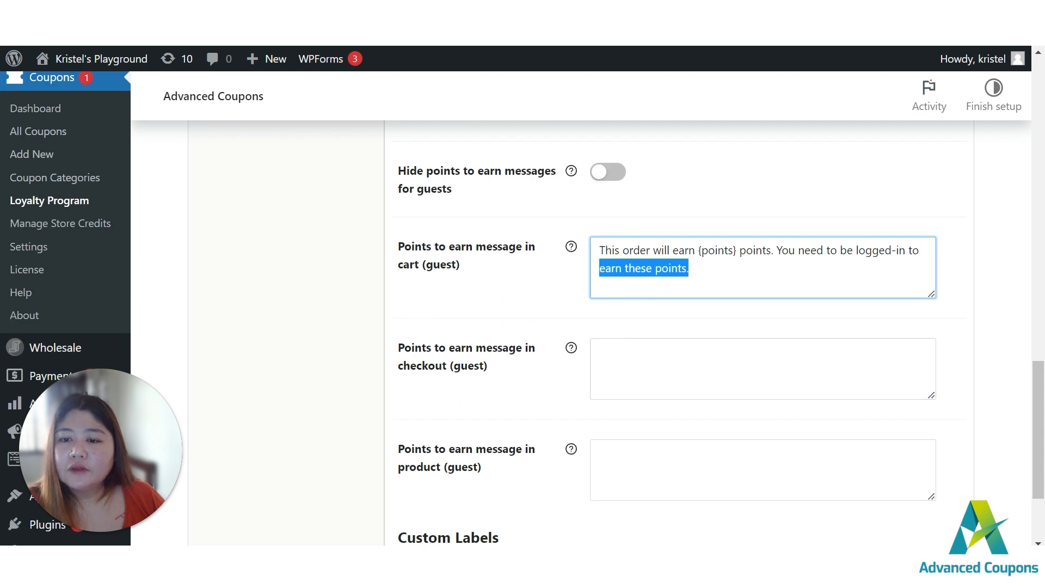
triple_click(690, 274)
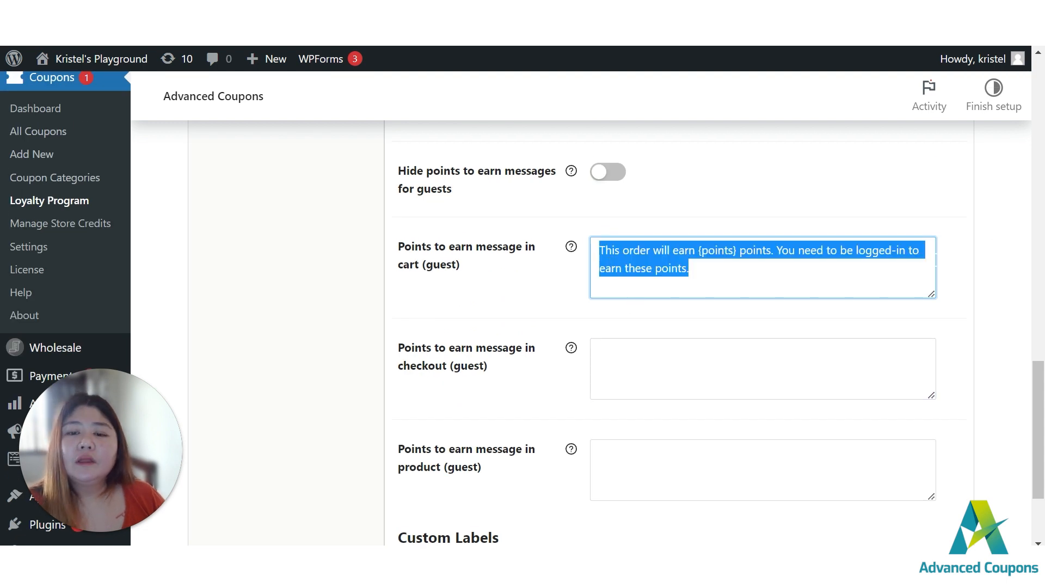
scroll(550, 330, down, 1)
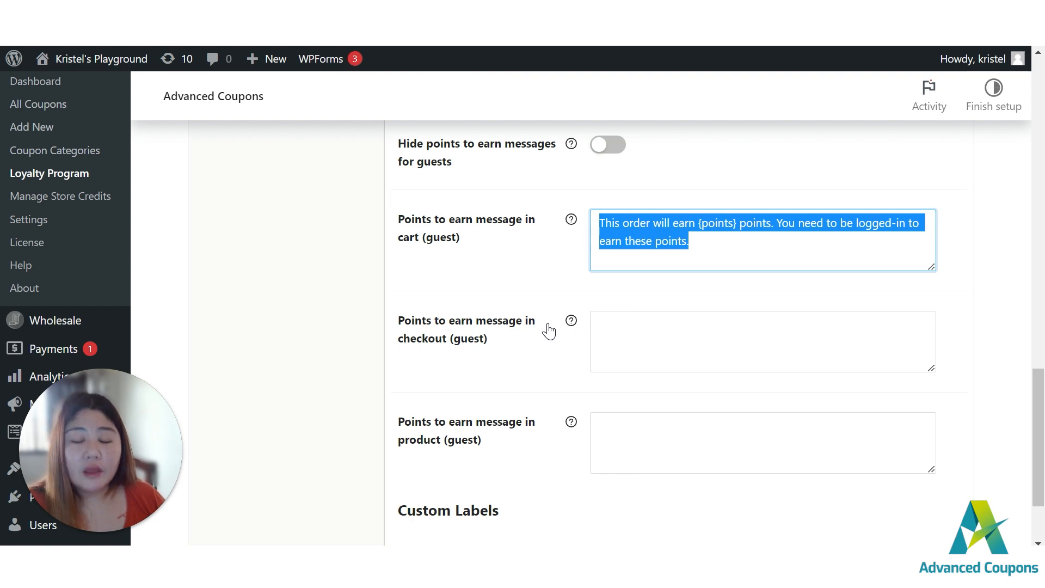
scroll(549, 330, down, 2)
click(998, 220)
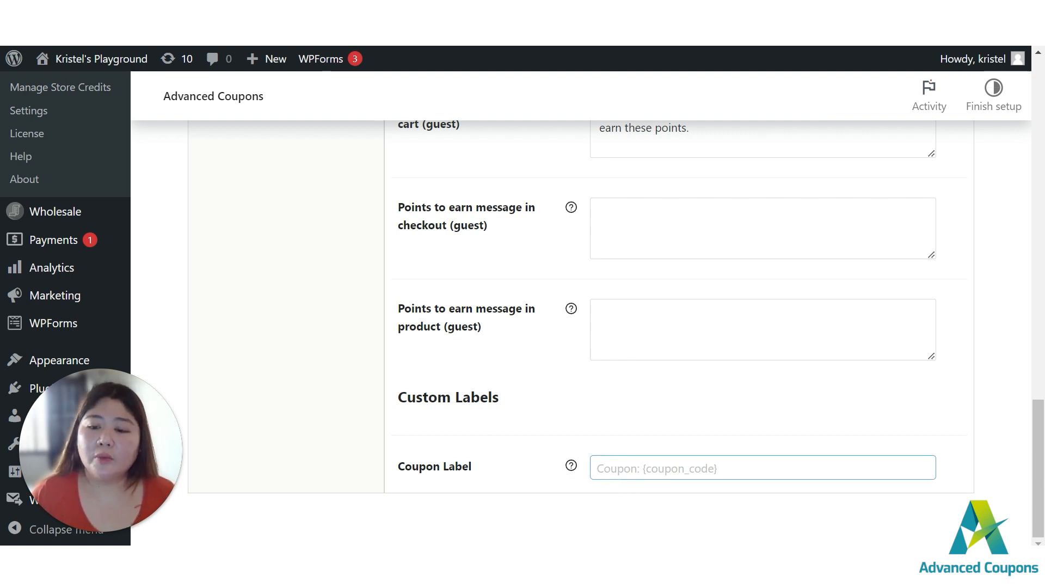
- Try "Discount:{coupon_code}" as the custom Coupon Label, and clear the label field again
click(614, 469)
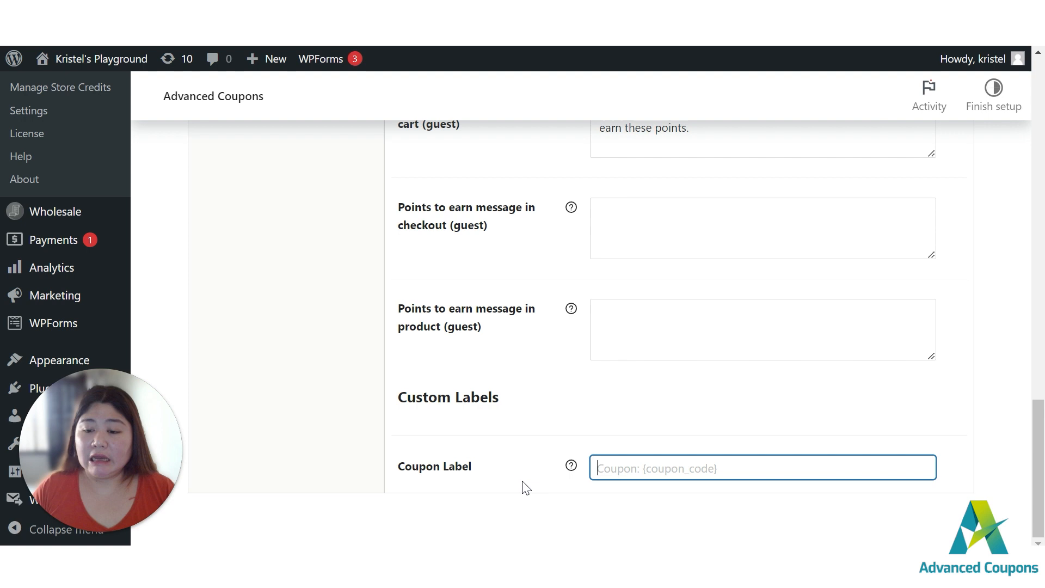
text(Dics)
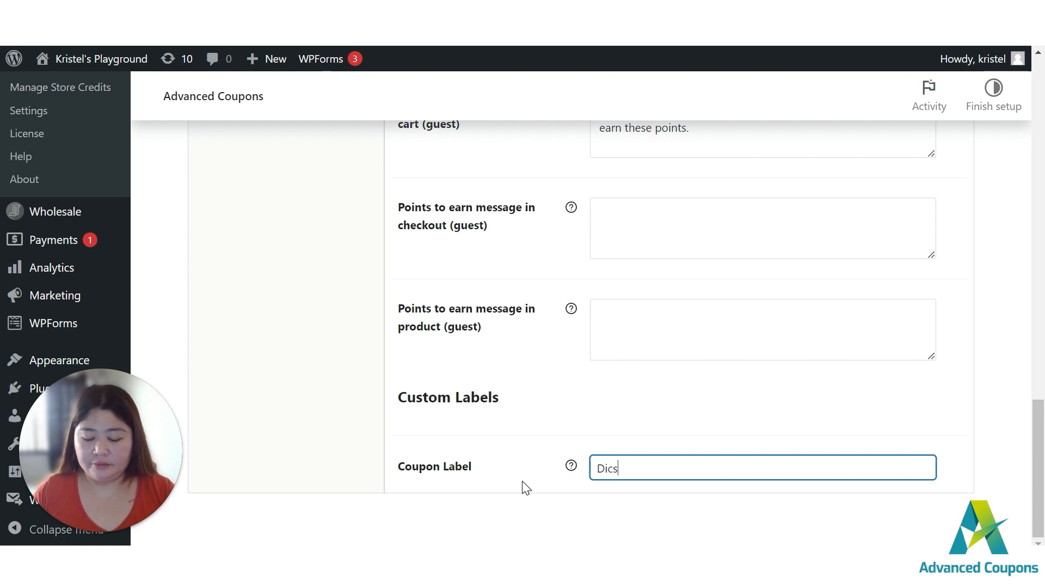
key(BackSpace)
text(cou)
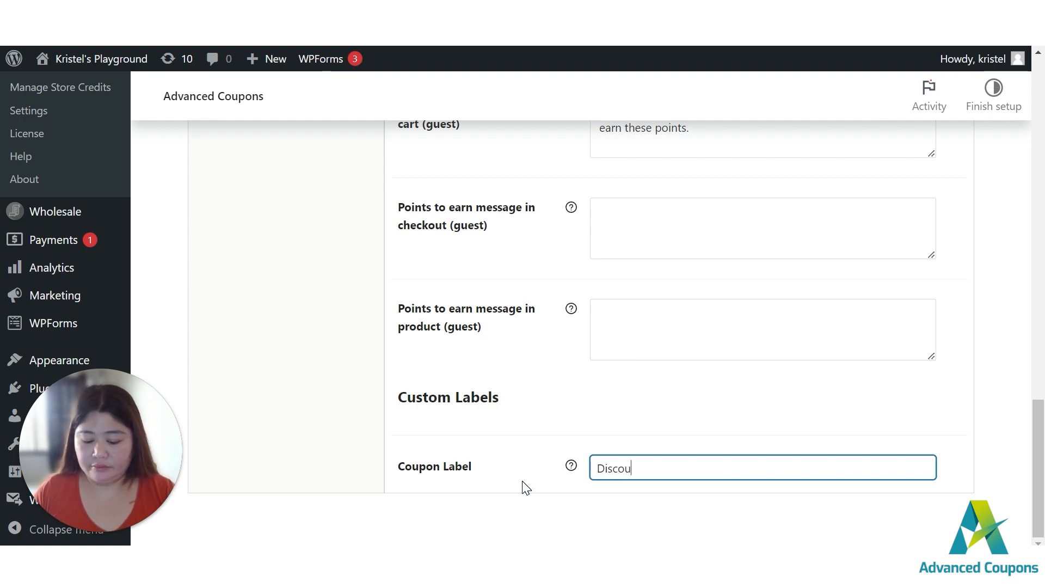
text(nt(coupoi)
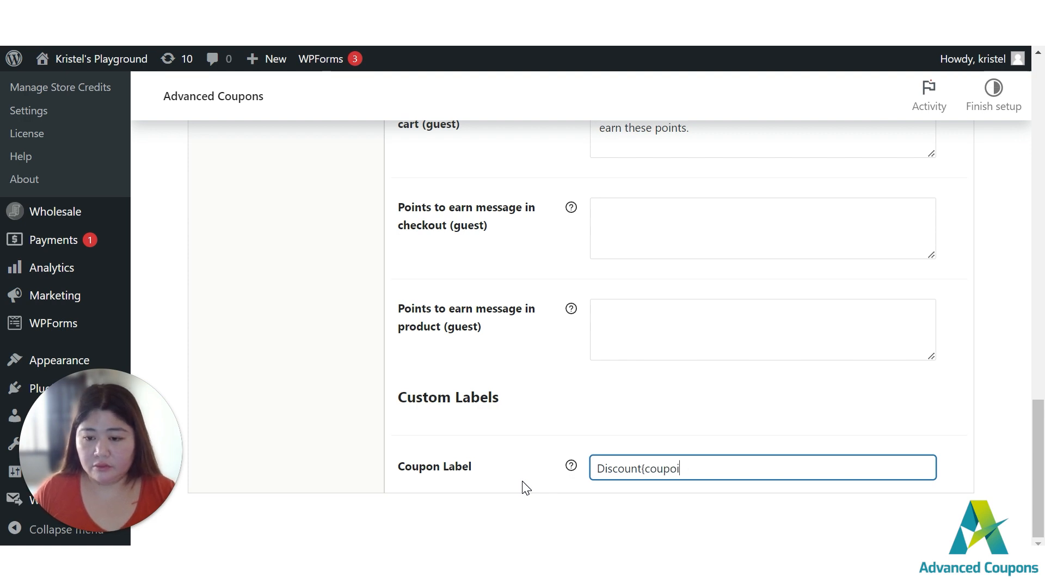
key(BackSpace)
key(BackSpace)
key(BackSpace)
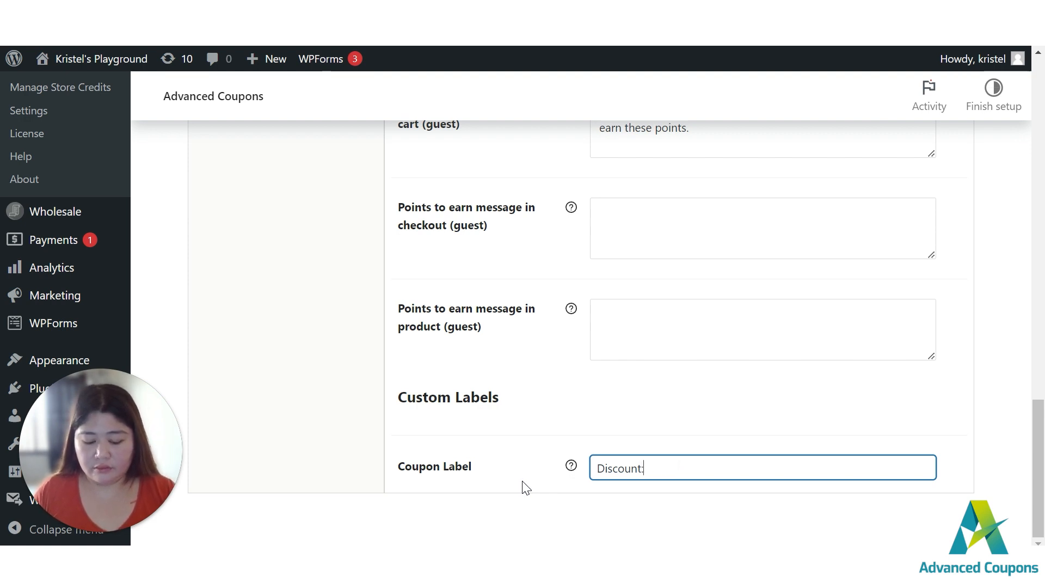
text({coupon_code)
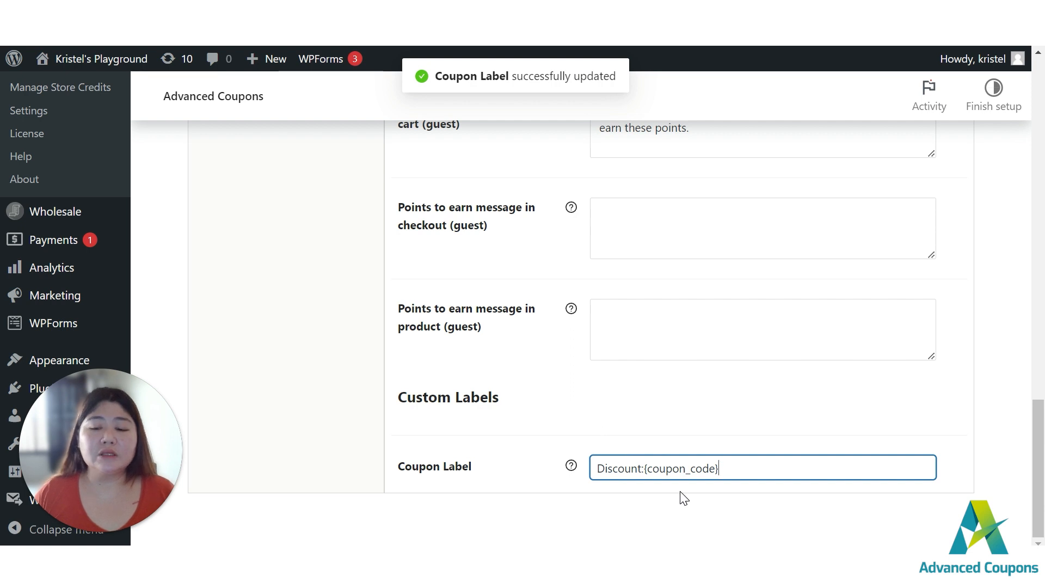
key(ctrl+a)
key(BackSpace)
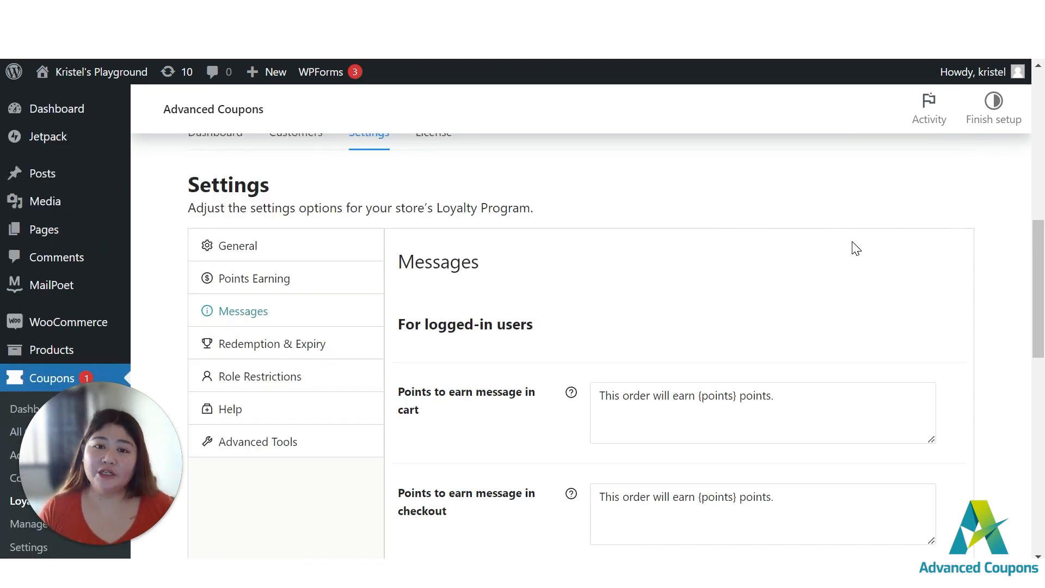
- Open the Redemption & Expiry settings and set the minimum points allowed for redemption to 100
click(264, 354)
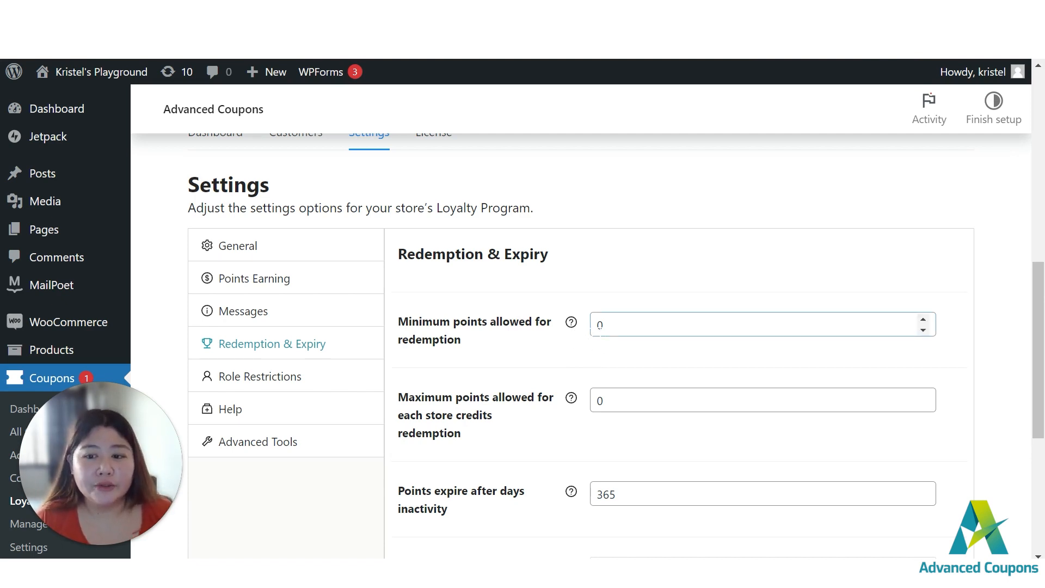
mouse_move(570, 326)
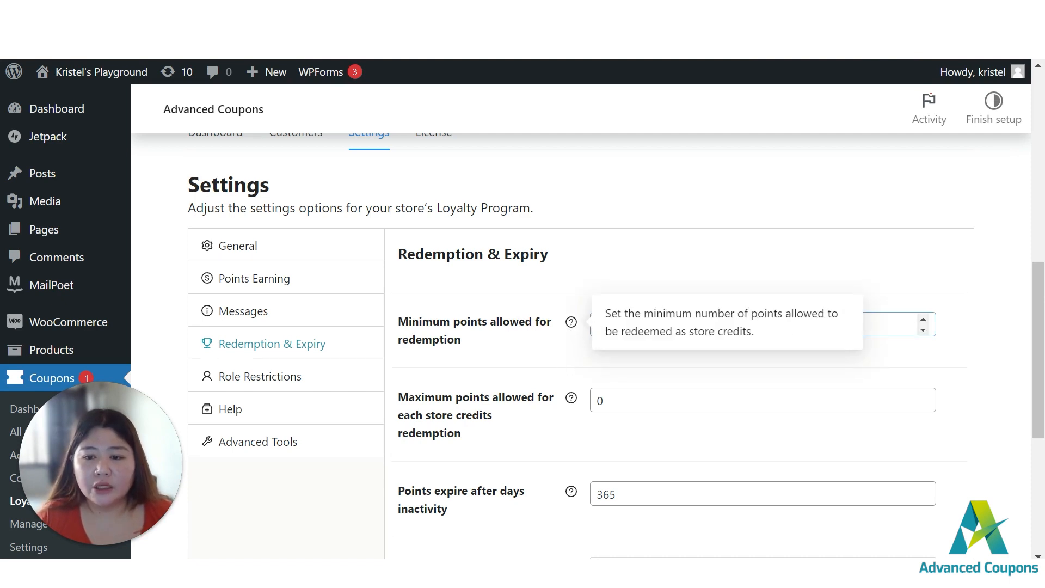
click(885, 325)
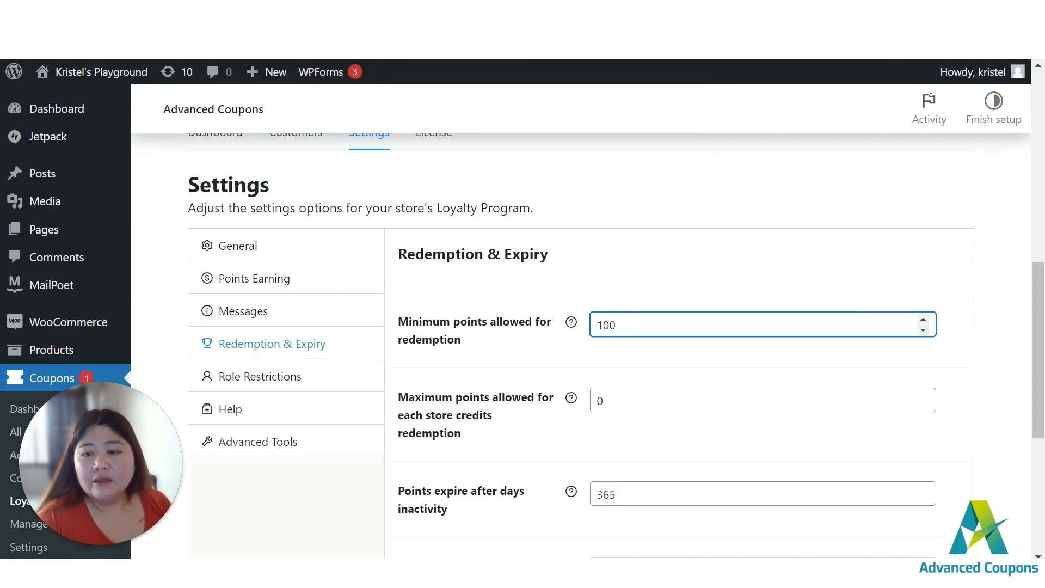
drag(618, 325, 480, 329)
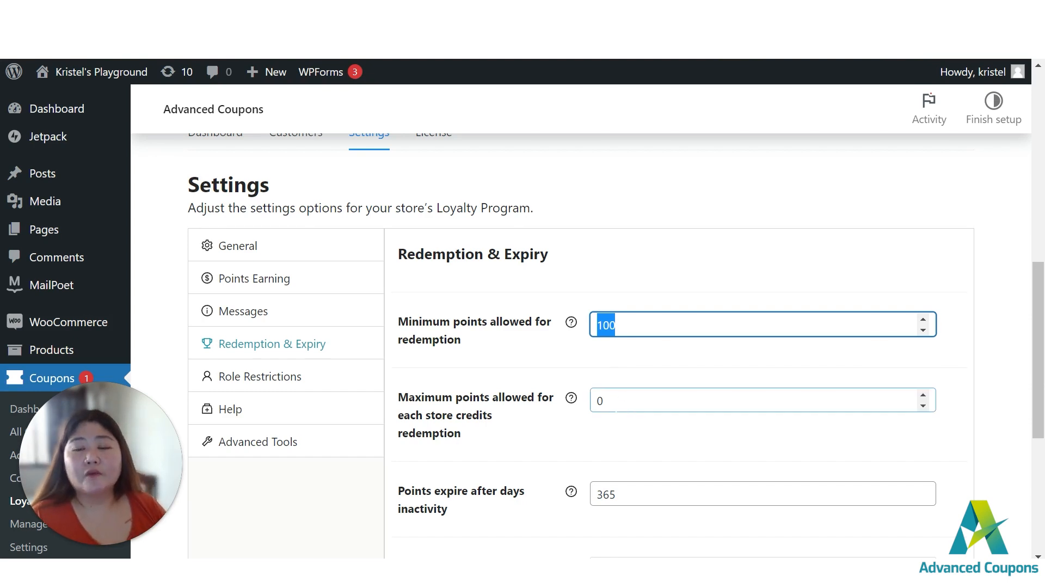
- Set the maximum points allowed for each store credits redemption to 500
key(Tab)
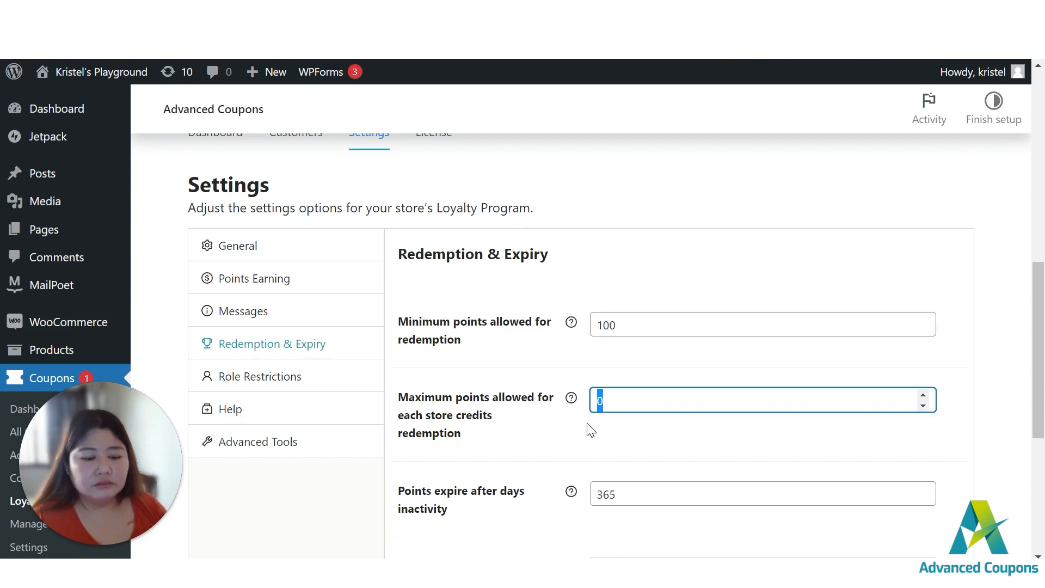
text(500)
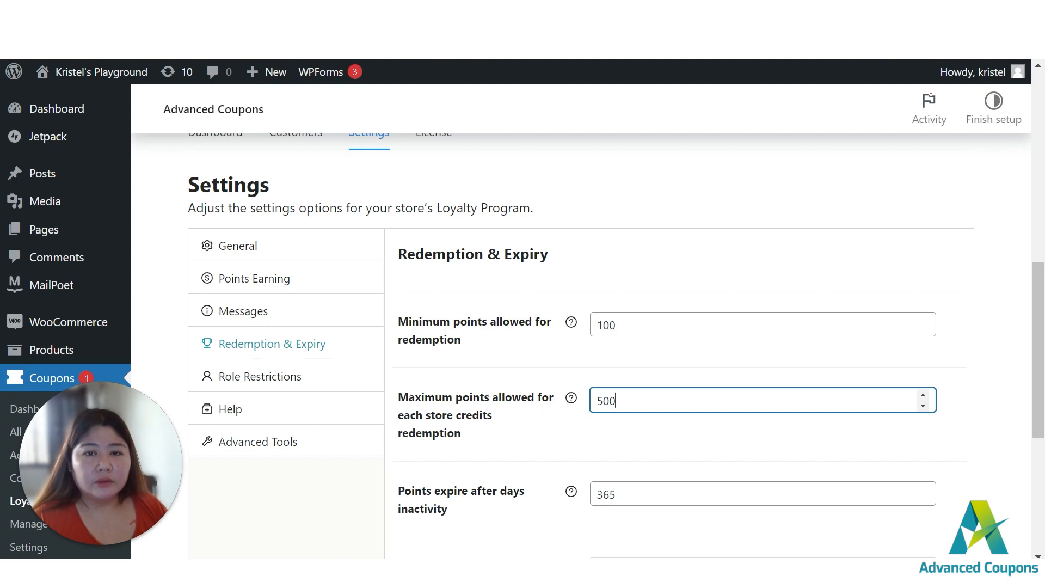
drag(620, 402, 564, 401)
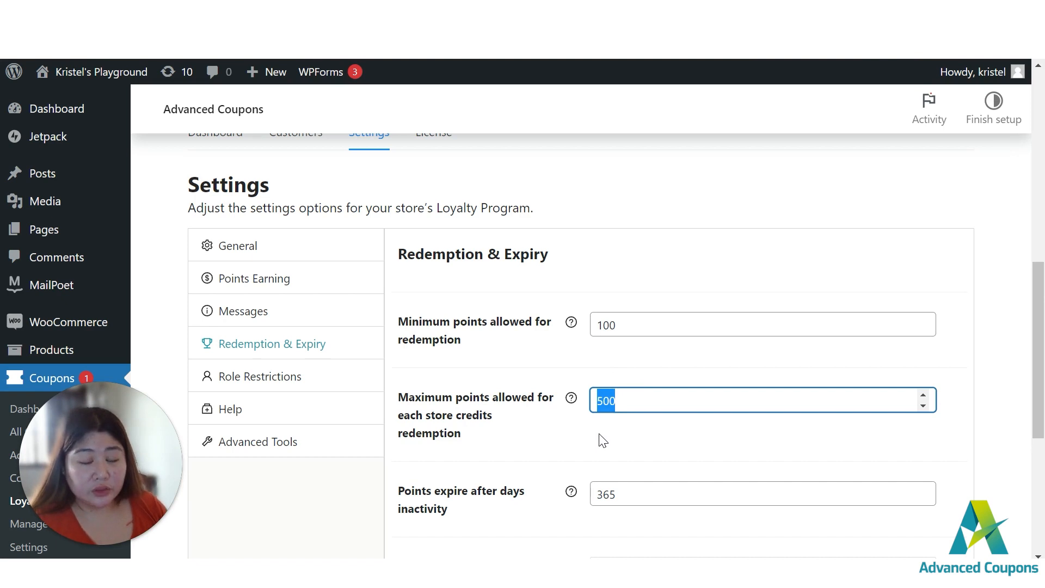
- Examine the Points expire after days inactivity, Points expiry message and Points redemption additional info settings
scroll(603, 440, down, 3)
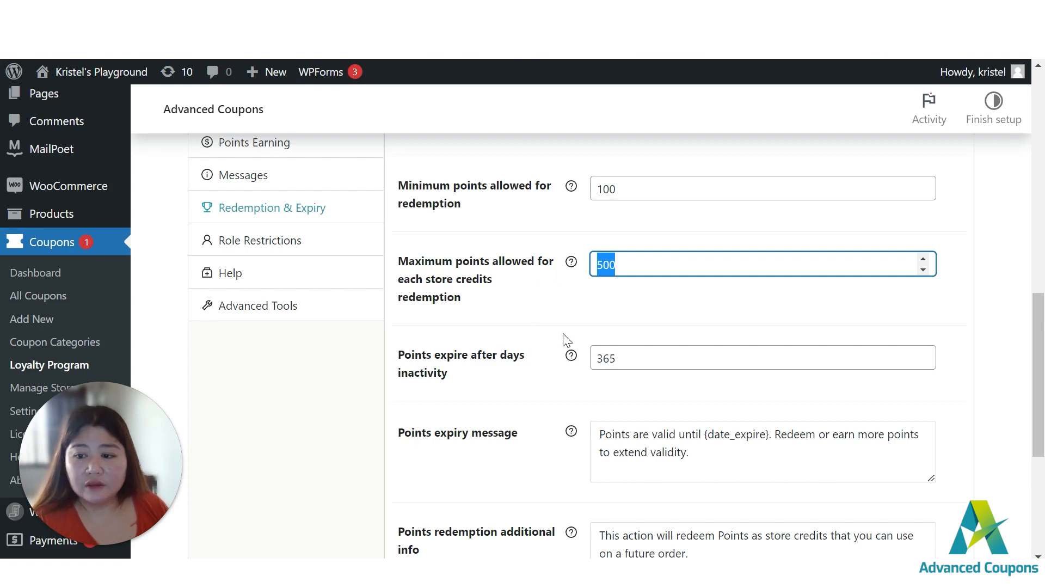
click(571, 355)
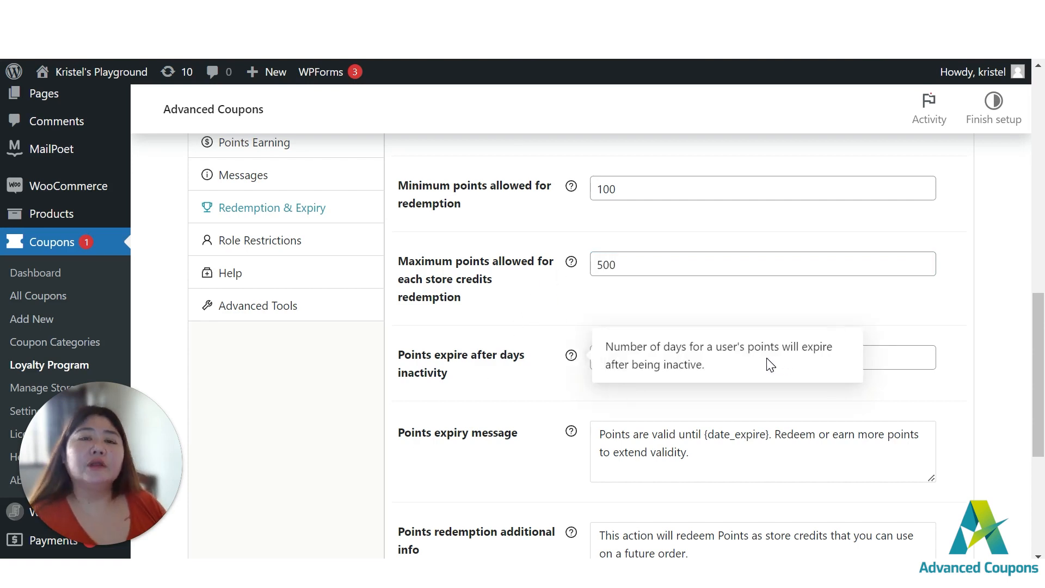
click(560, 382)
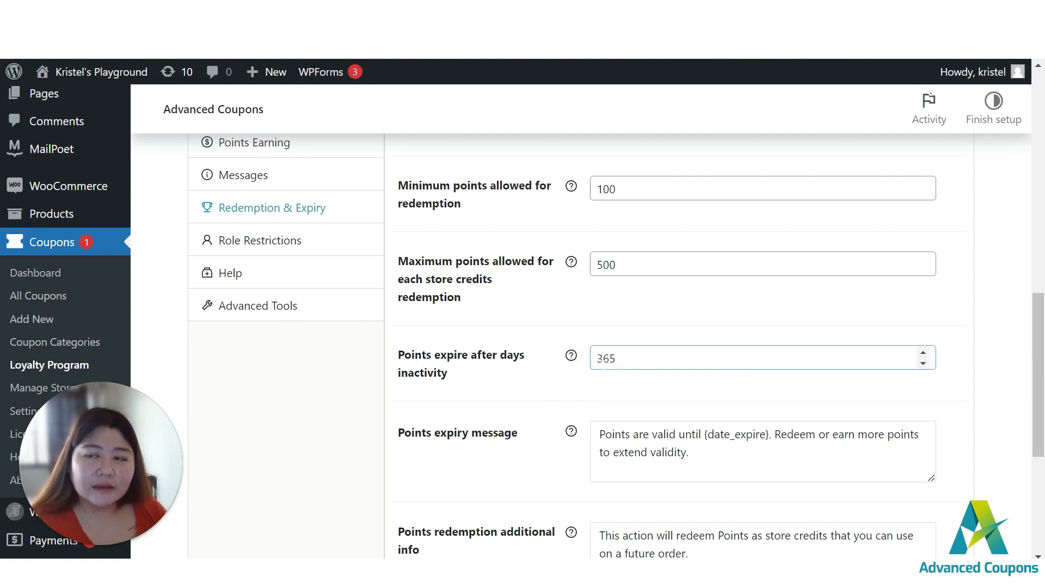
drag(621, 359, 562, 360)
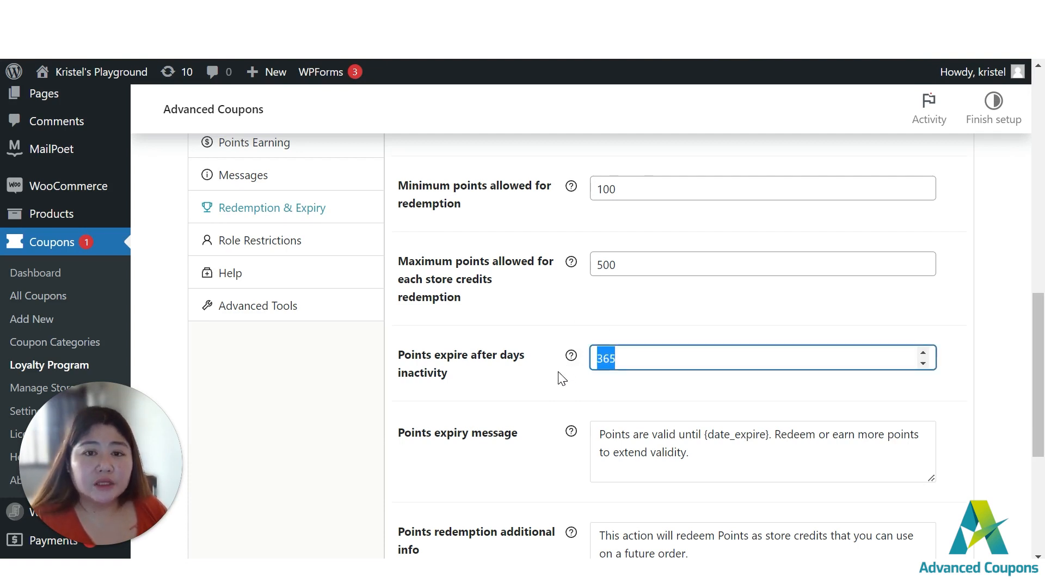
click(561, 380)
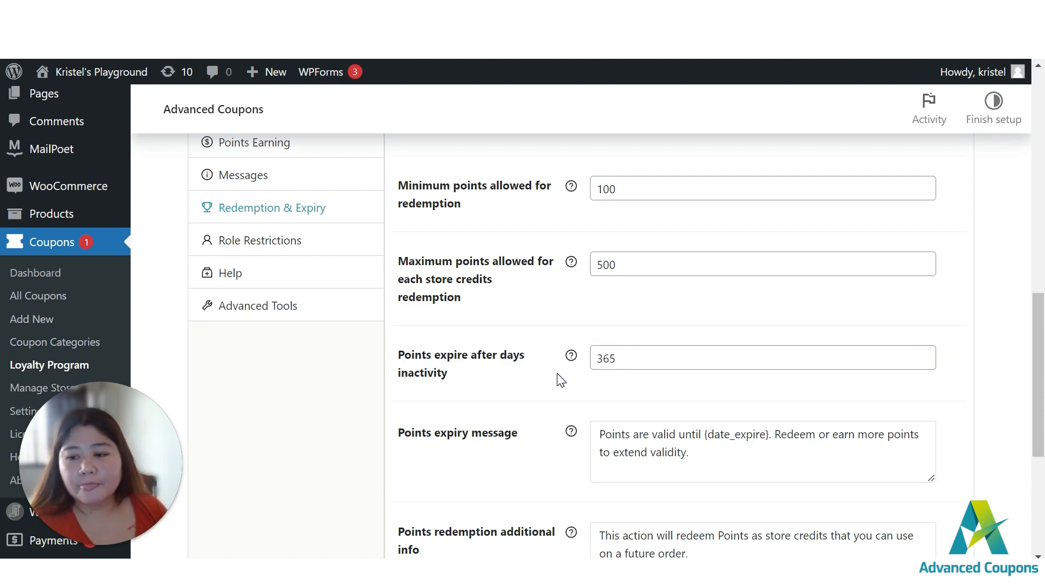
click(661, 435)
key(ctrl+a)
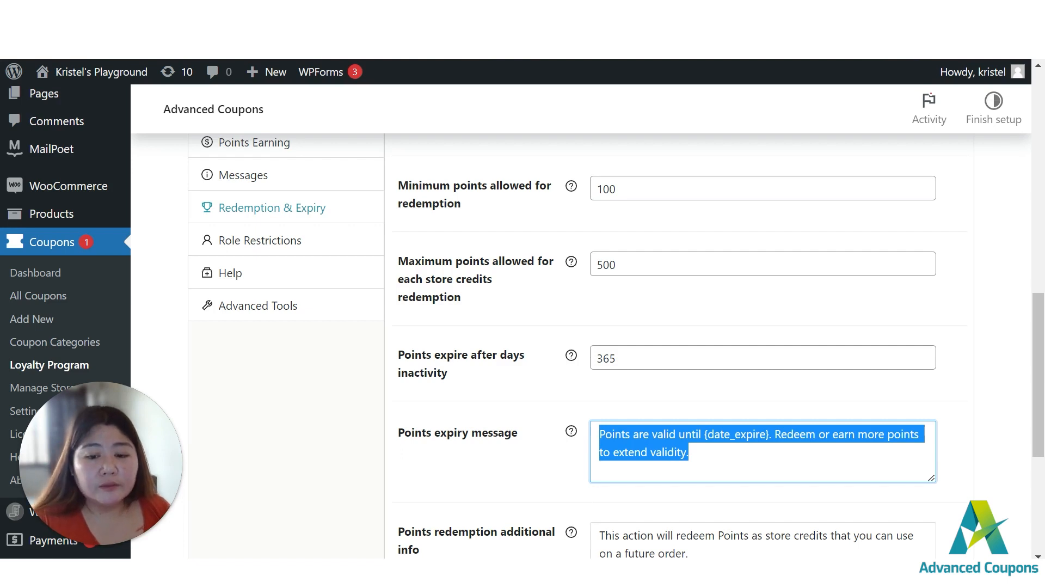
scroll(555, 375, down, 5)
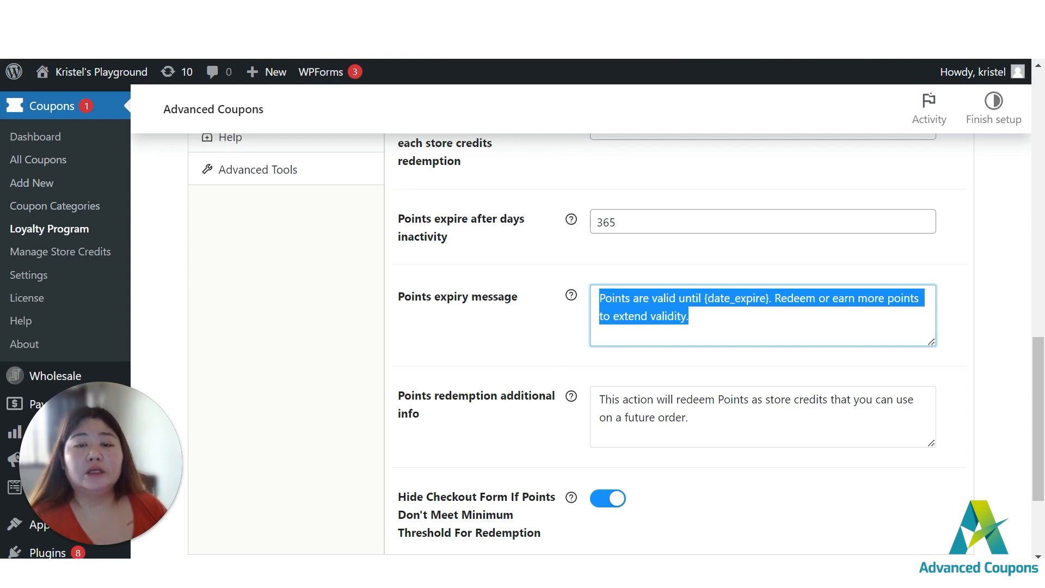
click(689, 317)
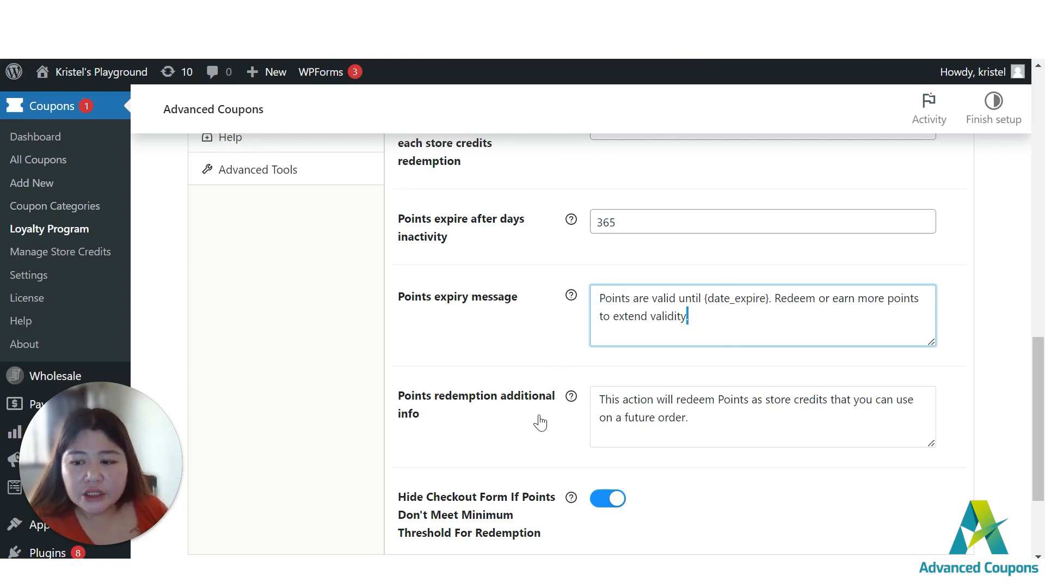
drag(696, 419, 516, 371)
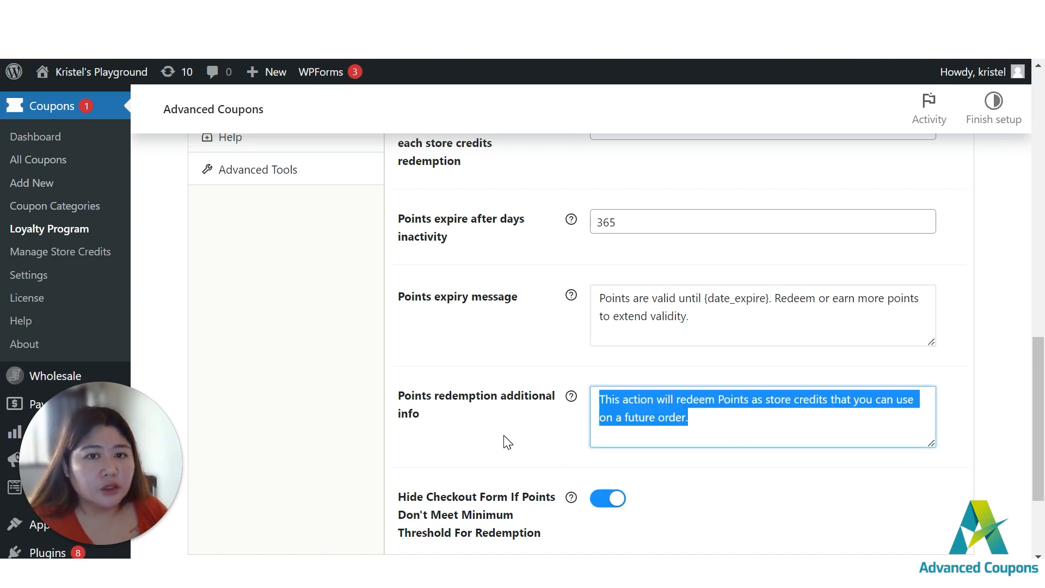
- Turn off Hide Checkout Form If Points Don't Meet Minimum Threshold For Redemption
scroll(501, 435, down, 1)
scroll(496, 442, down, 1)
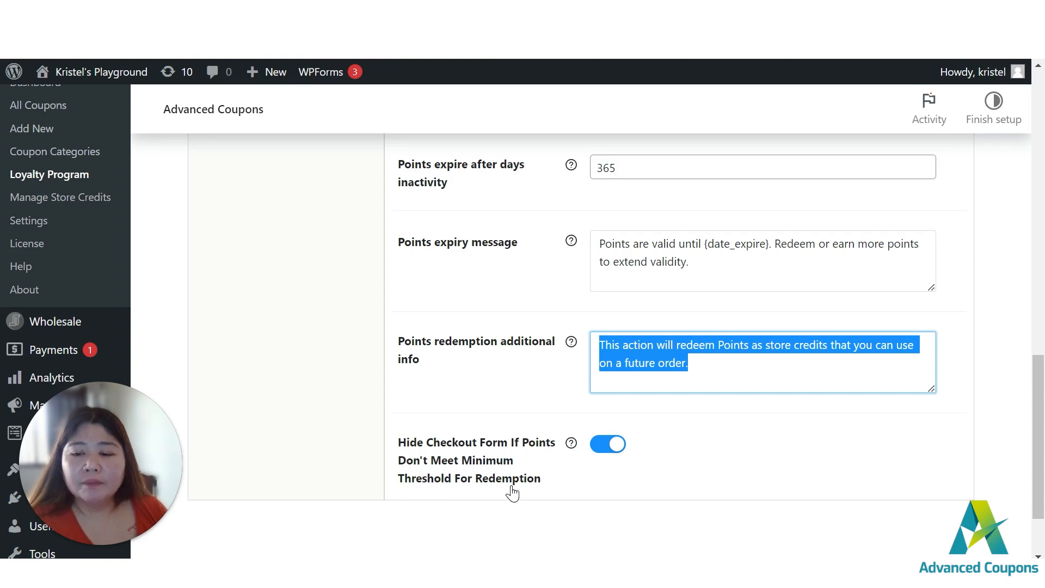
click(607, 453)
click(618, 445)
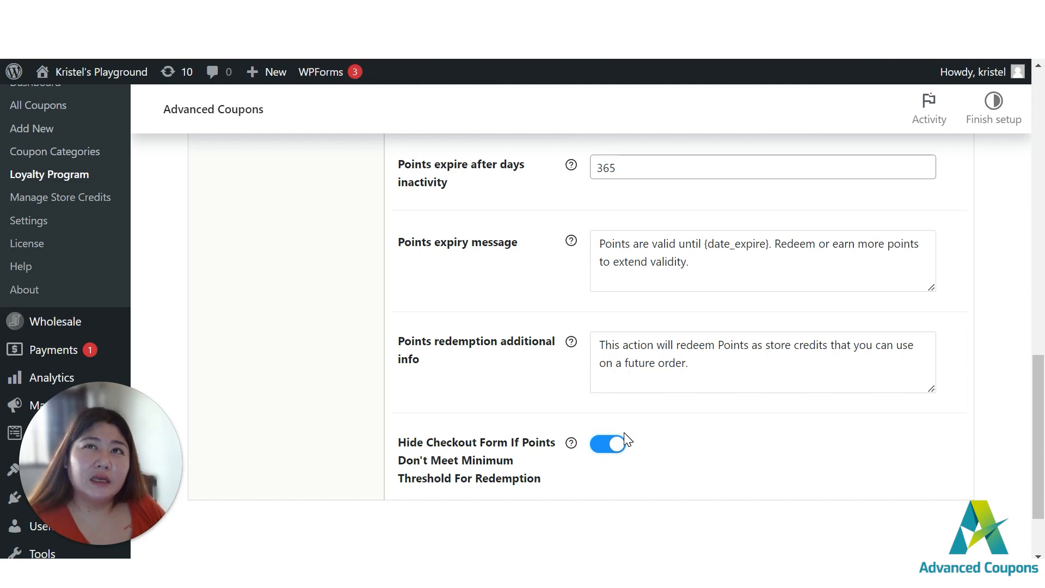
scroll(618, 438, up, 5)
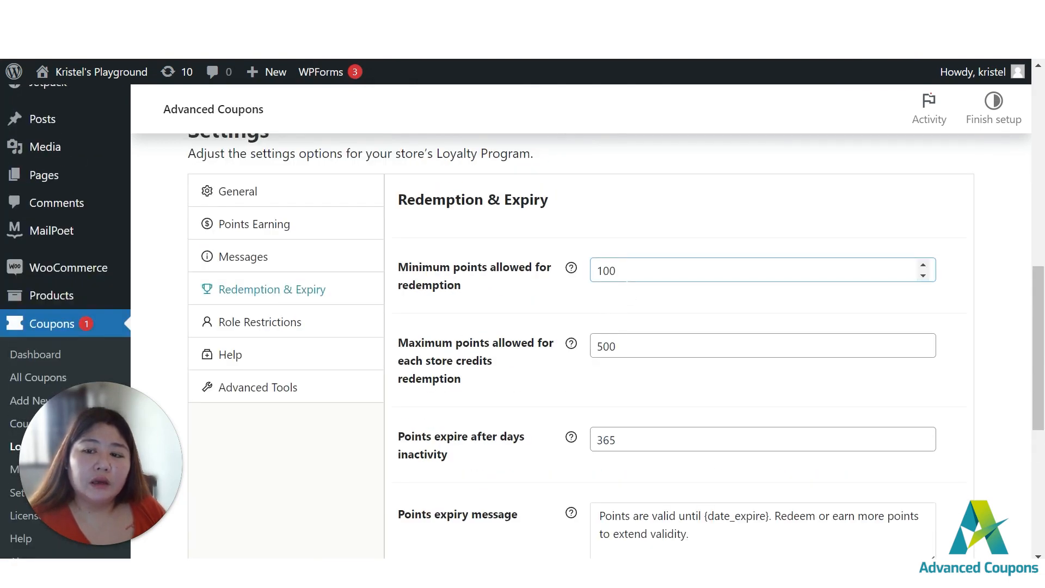
scroll(609, 405, down, 5)
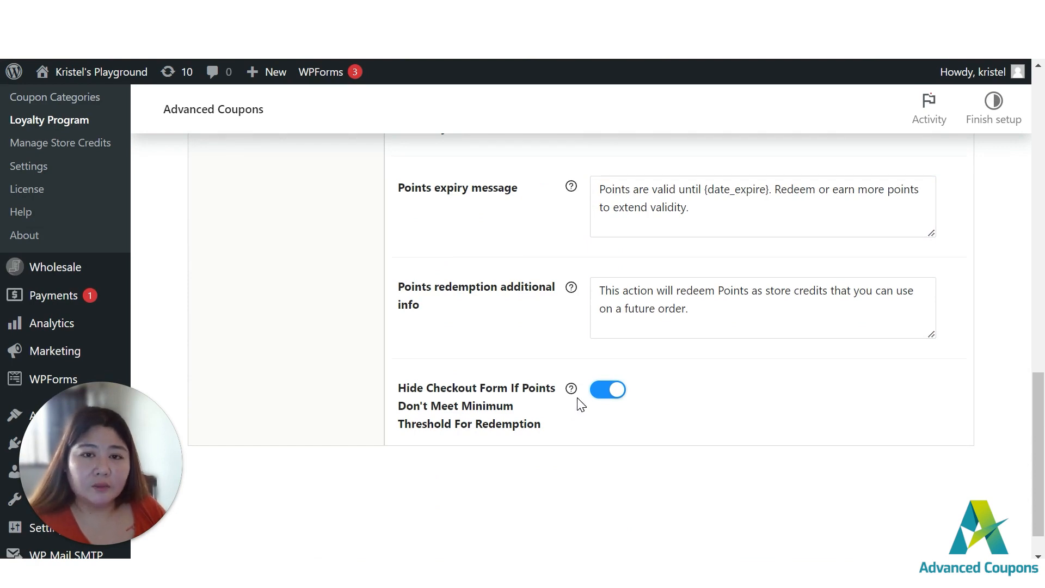
click(602, 390)
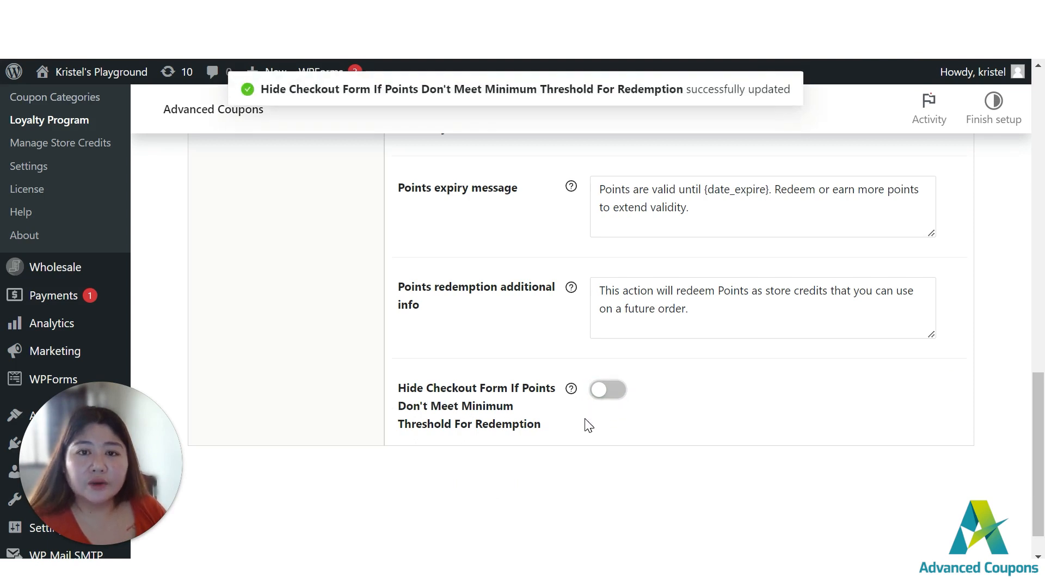
- Review the Redemption & Expiry settings again, including the help text for the minimum points allowed for redemption
scroll(584, 424, up, 3)
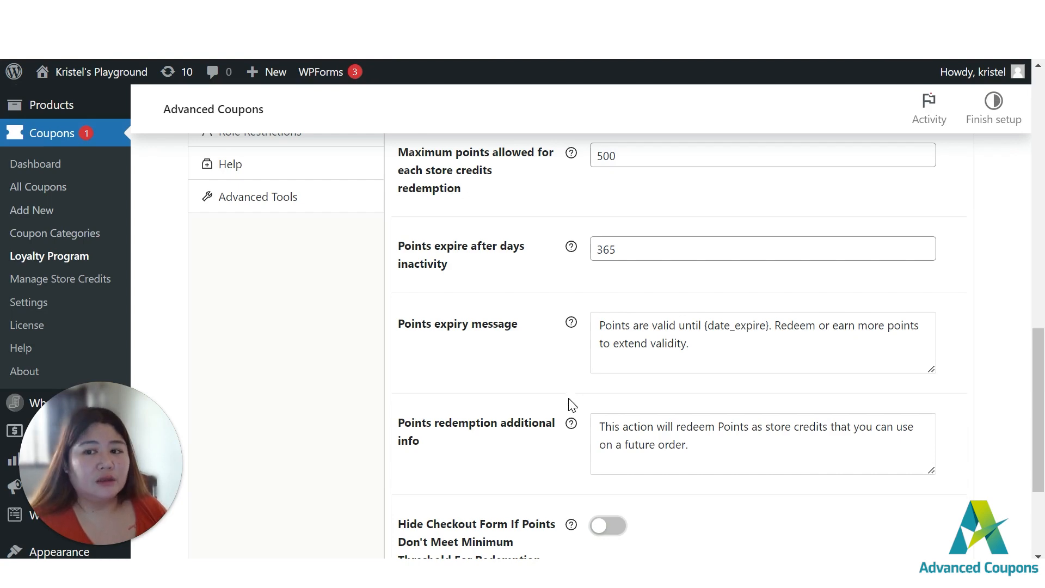
scroll(572, 405, up, 2)
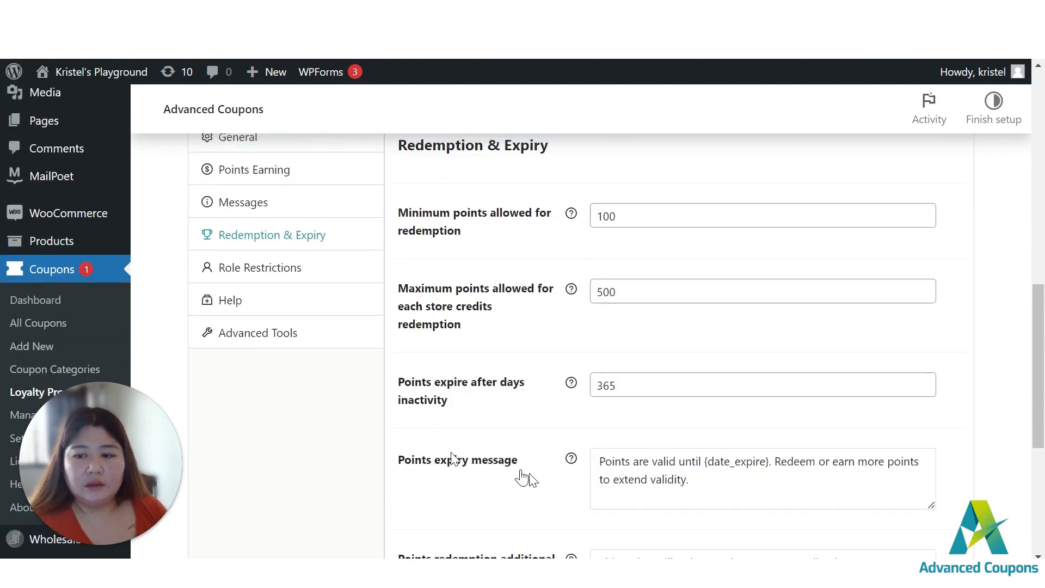
scroll(519, 482, down, 5)
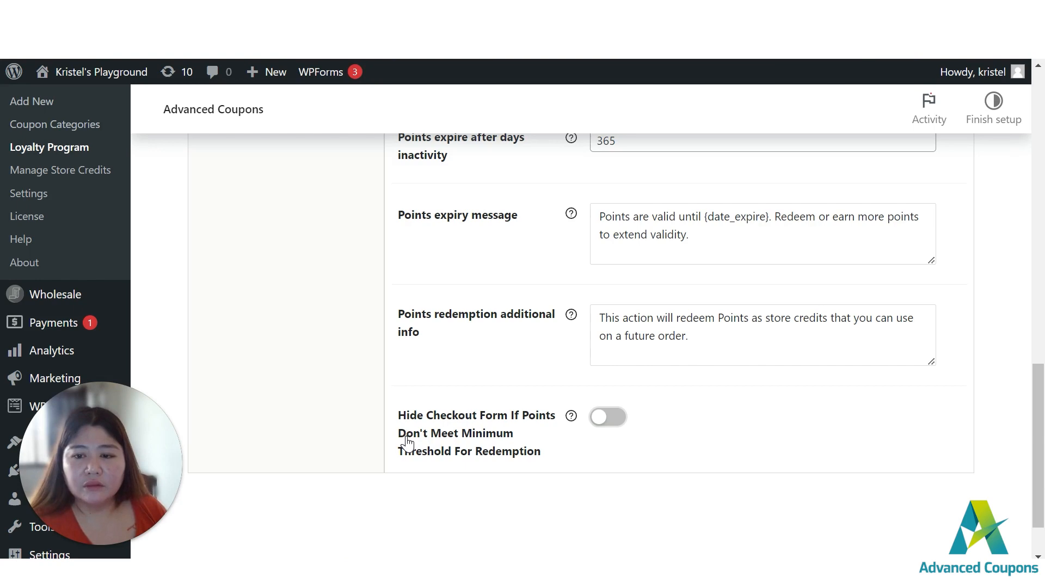
scroll(407, 442, up, 6)
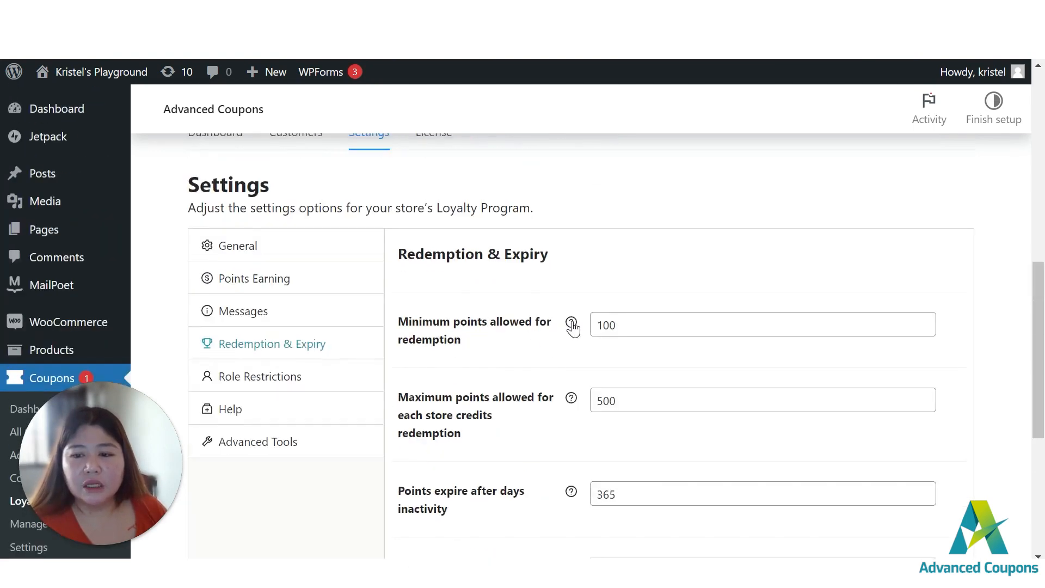
mouse_move(571, 326)
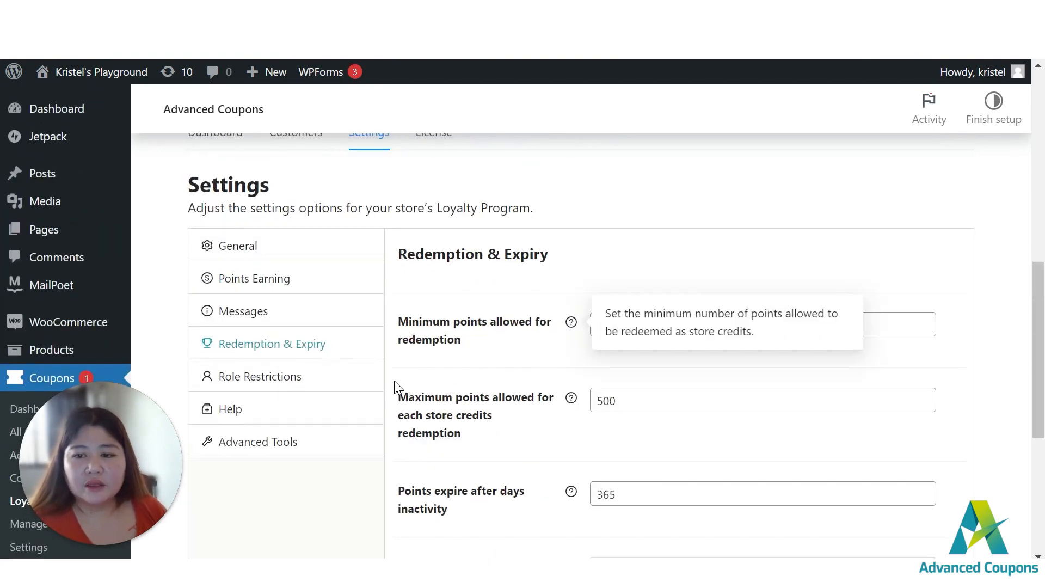
scroll(394, 381, down, 6)
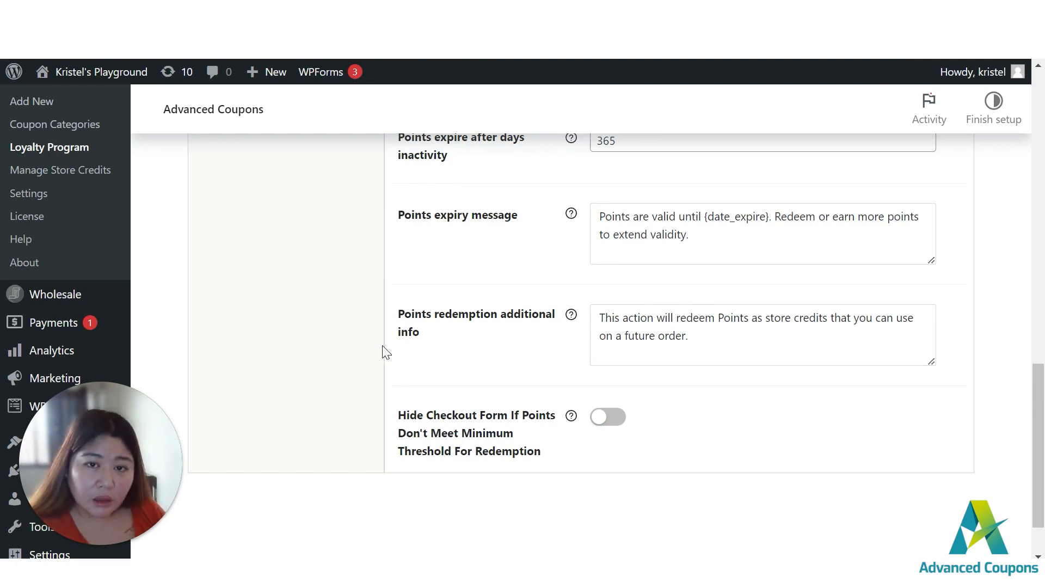
scroll(544, 452, down, 3)
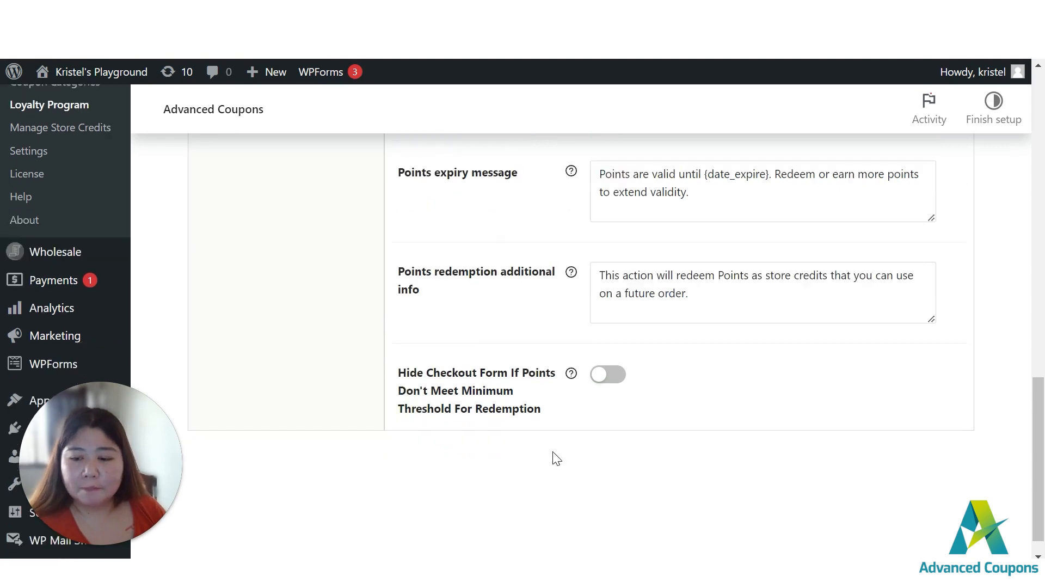
- Disallow points accumulation for the Wholesale Customer role under Role Restrictions, and remove that role from the restriction again
scroll(512, 436, up, 5)
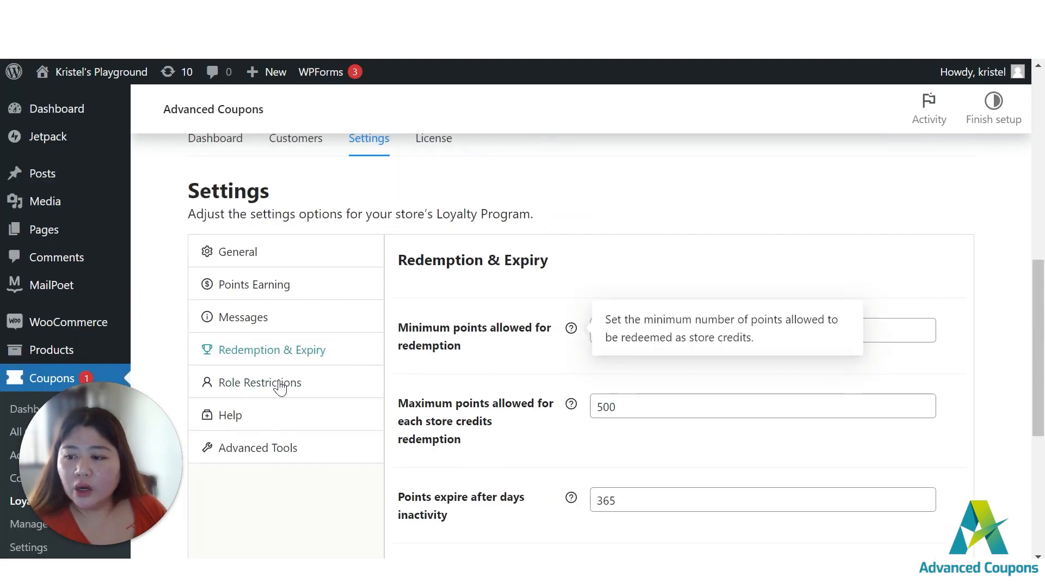
click(283, 391)
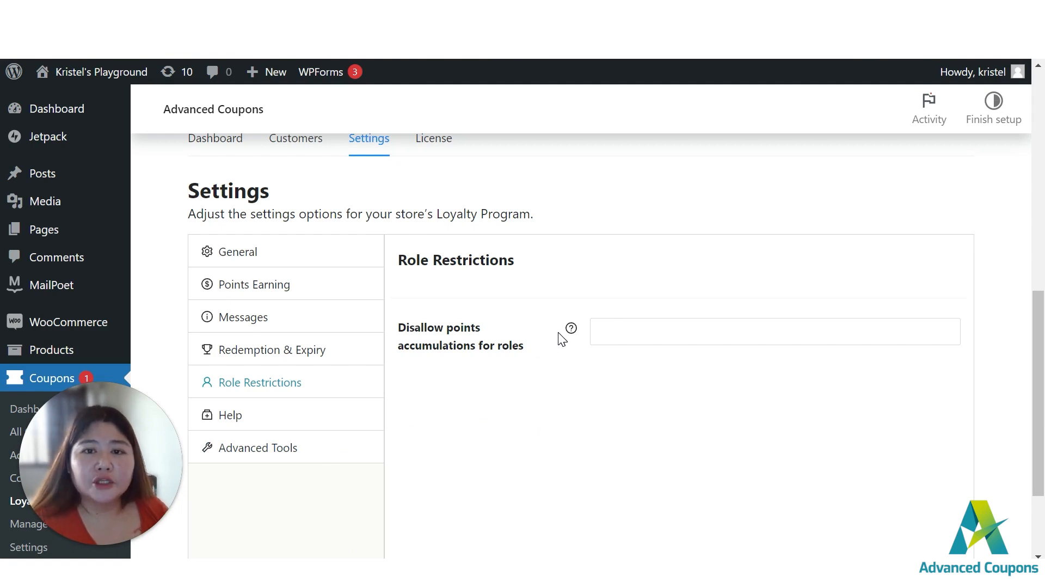
click(599, 338)
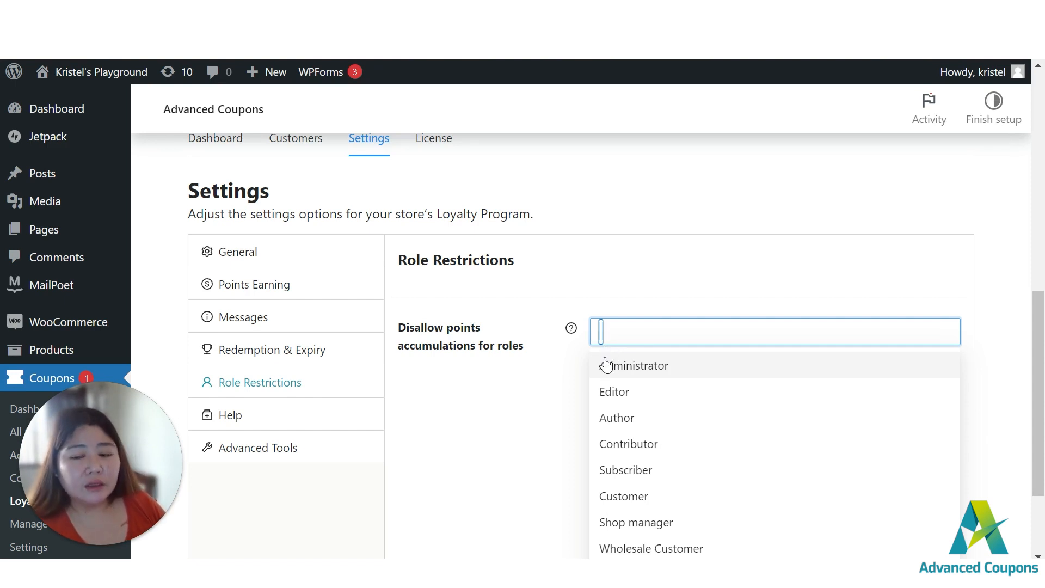
scroll(604, 362, down, 2)
scroll(632, 413, down, 1)
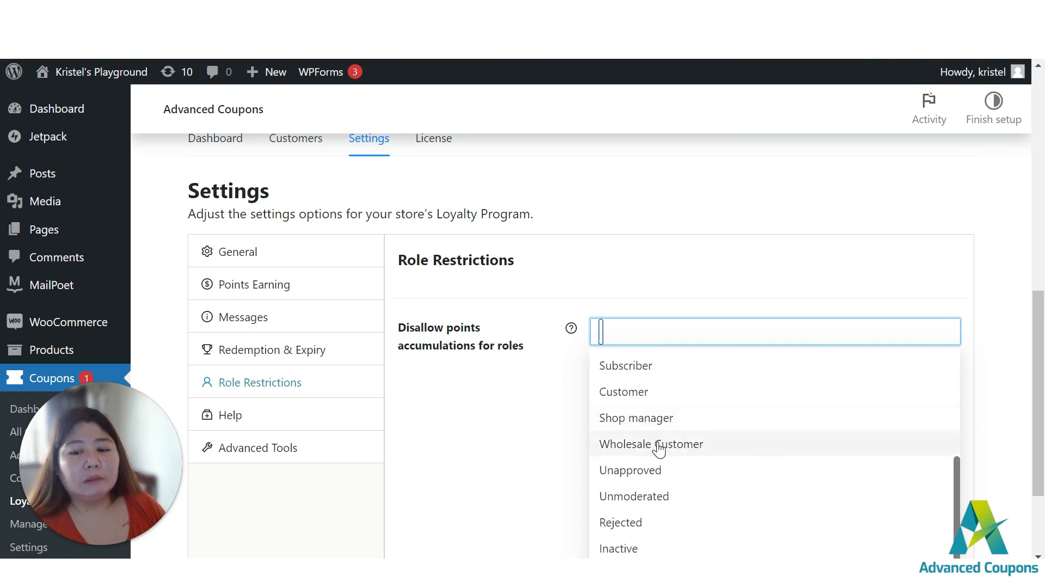
click(656, 446)
click(496, 423)
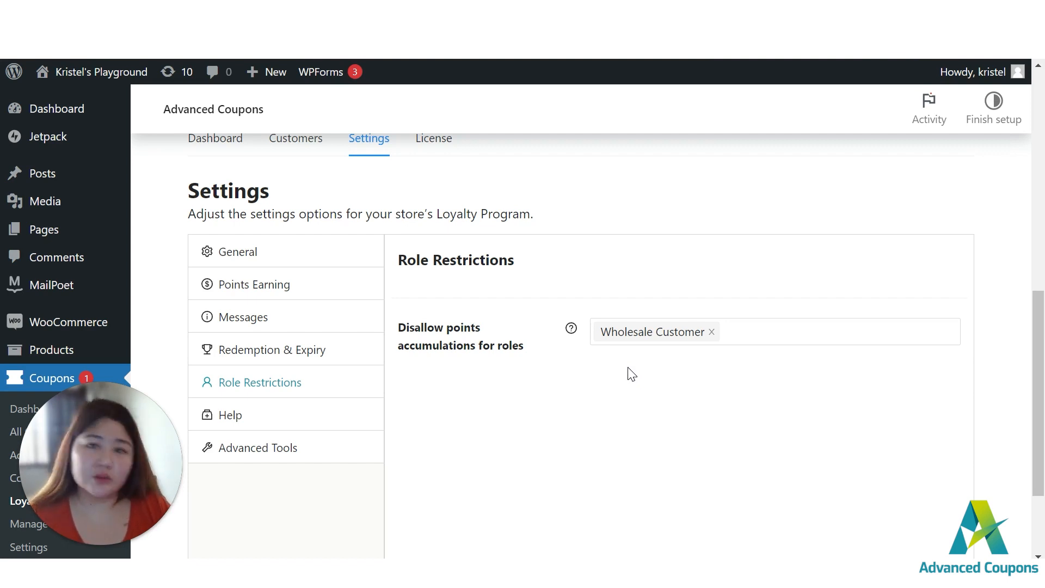
click(711, 332)
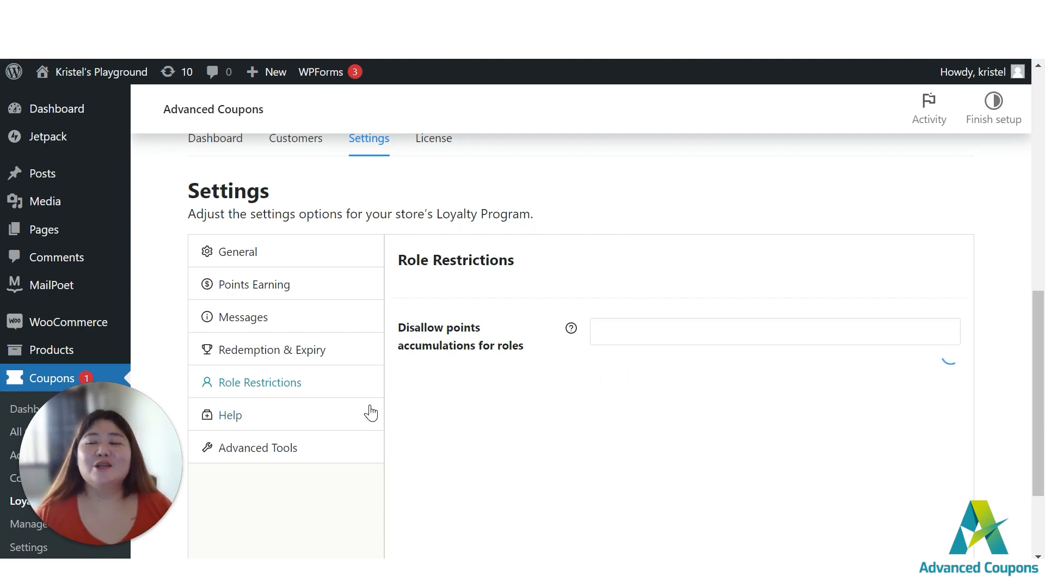
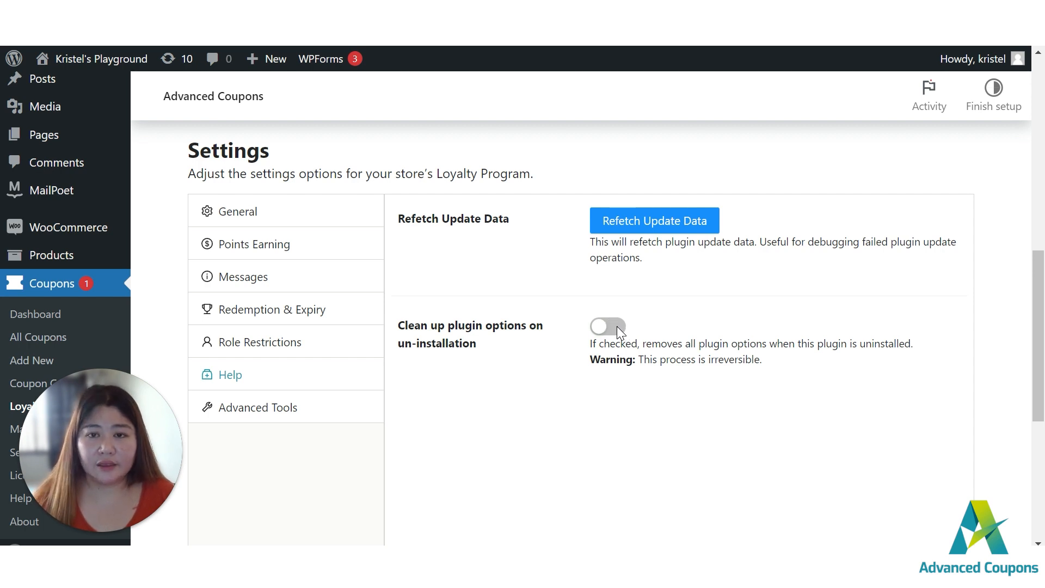
- Turn Clean up plugin options on un-installation on and back off in the Help settings
click(603, 327)
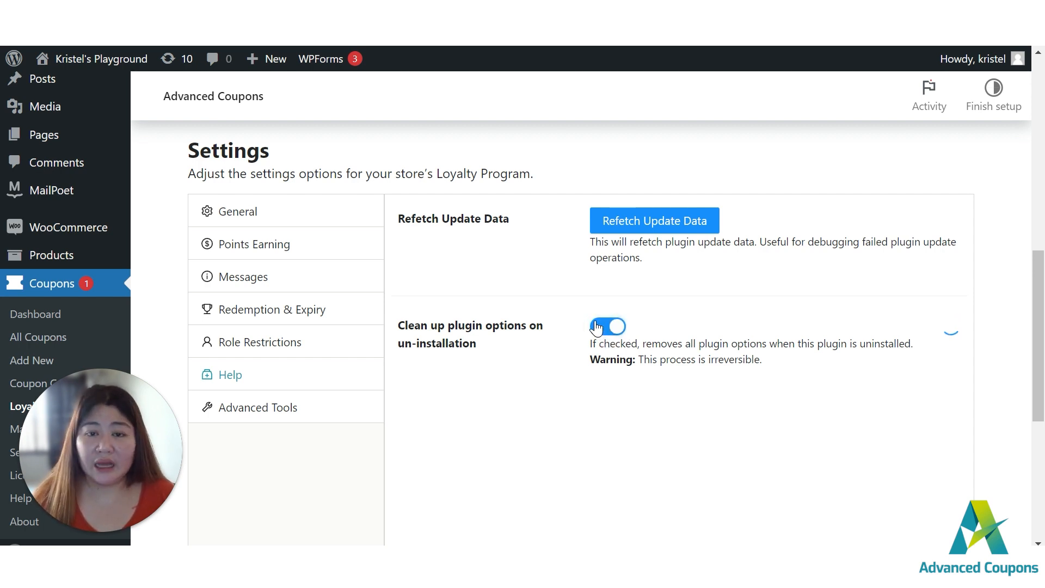
click(599, 327)
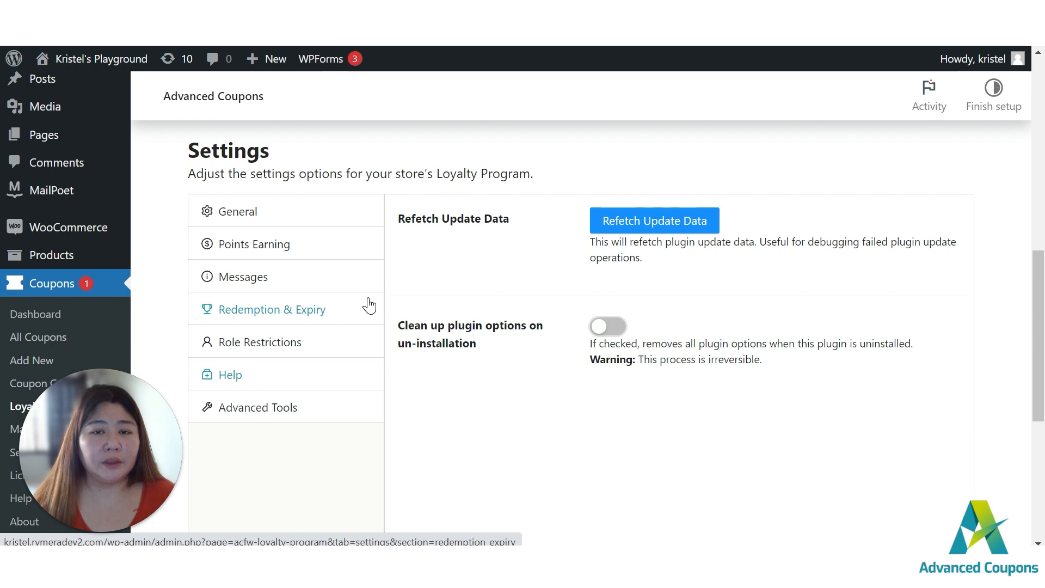
- Choose WooCommerce Points and Rewards as the plugin to import loyalty points data from in the Advanced Tools settings
click(297, 415)
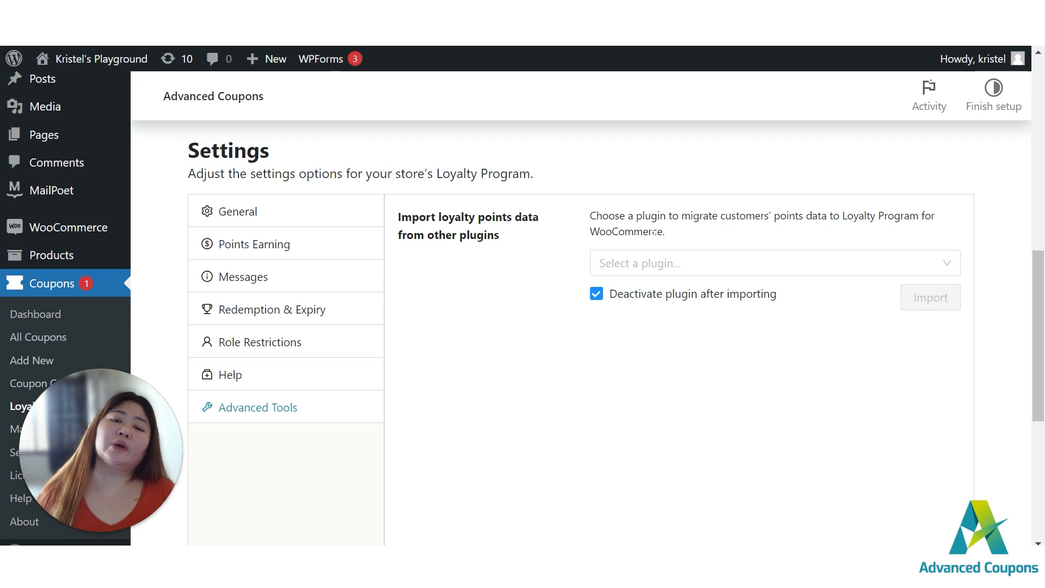
click(662, 268)
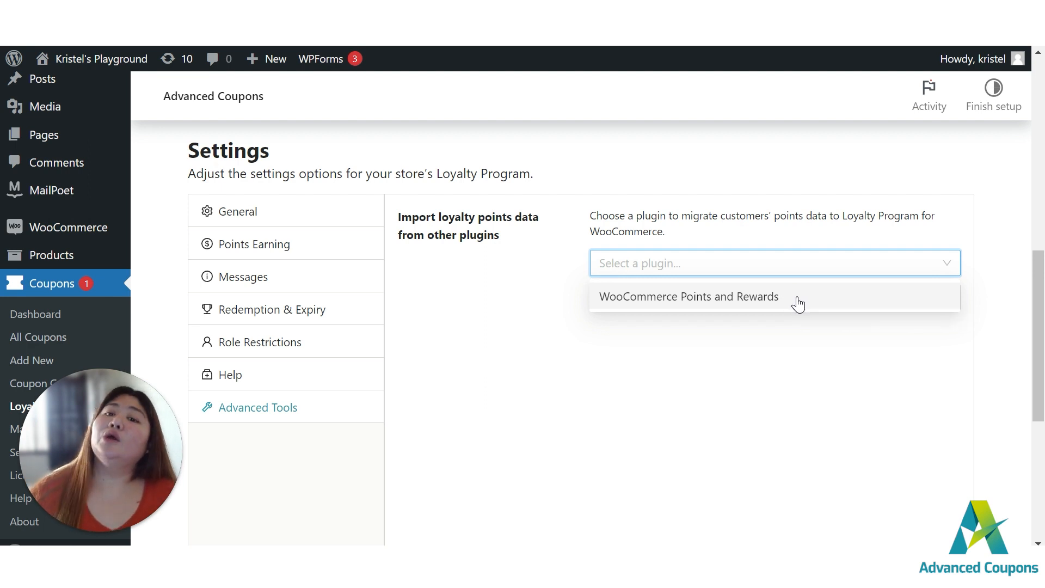
click(780, 305)
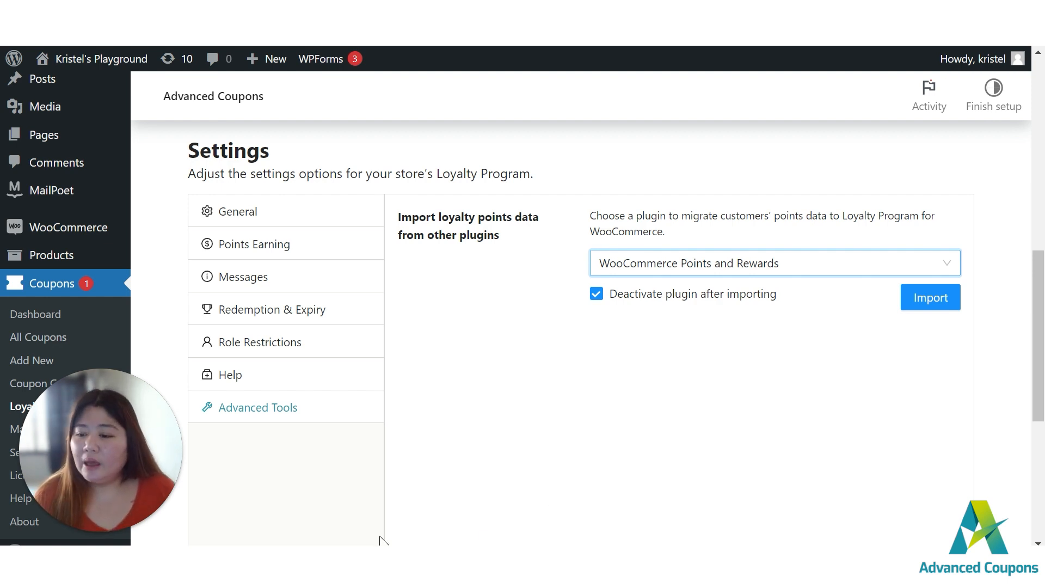
- Switch to the customer's storefront account and enter 500 points to redeem on the My Points page
click(401, 495)
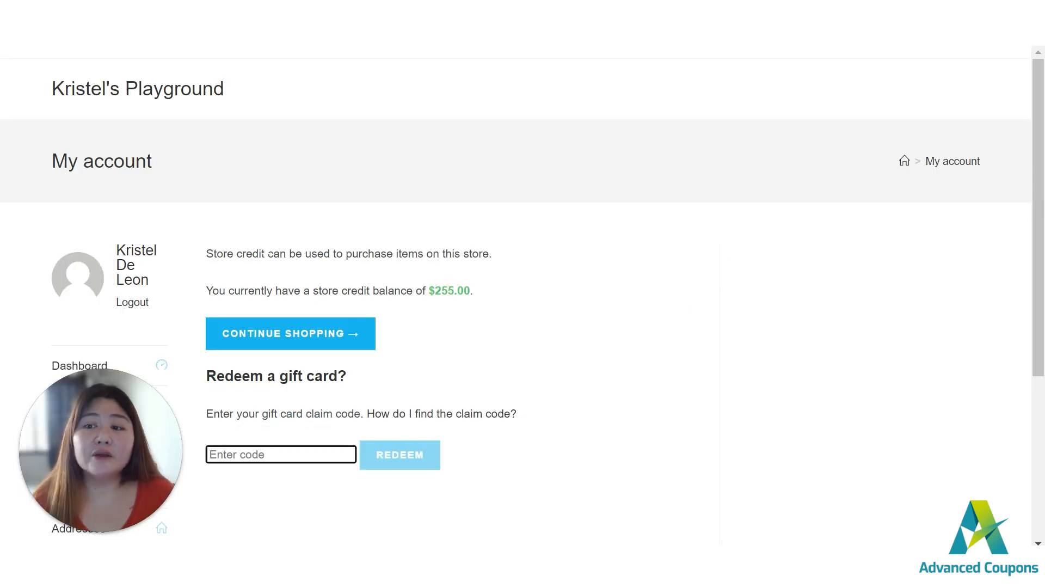
scroll(268, 254, down, 5)
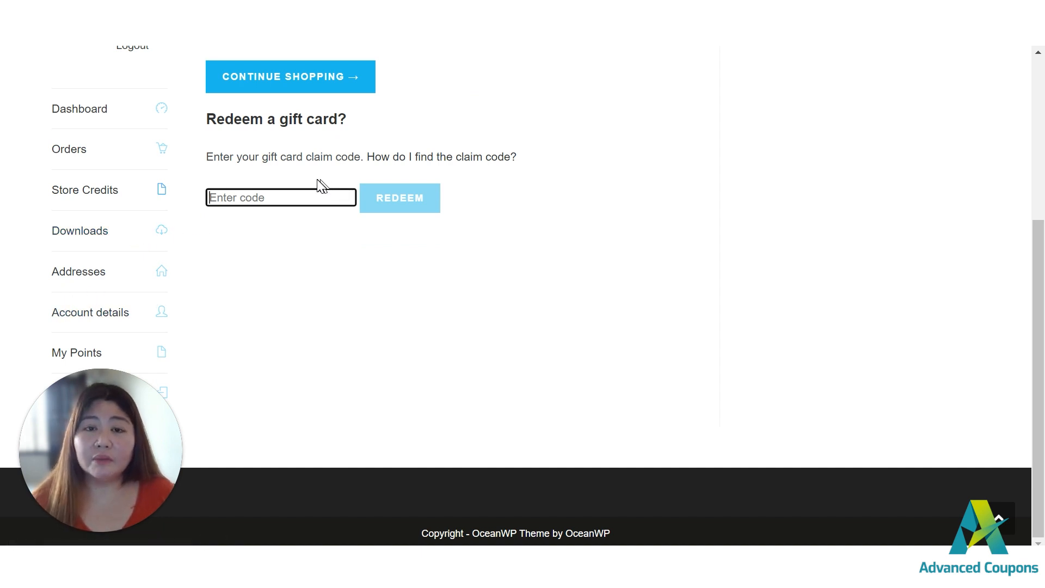
click(66, 348)
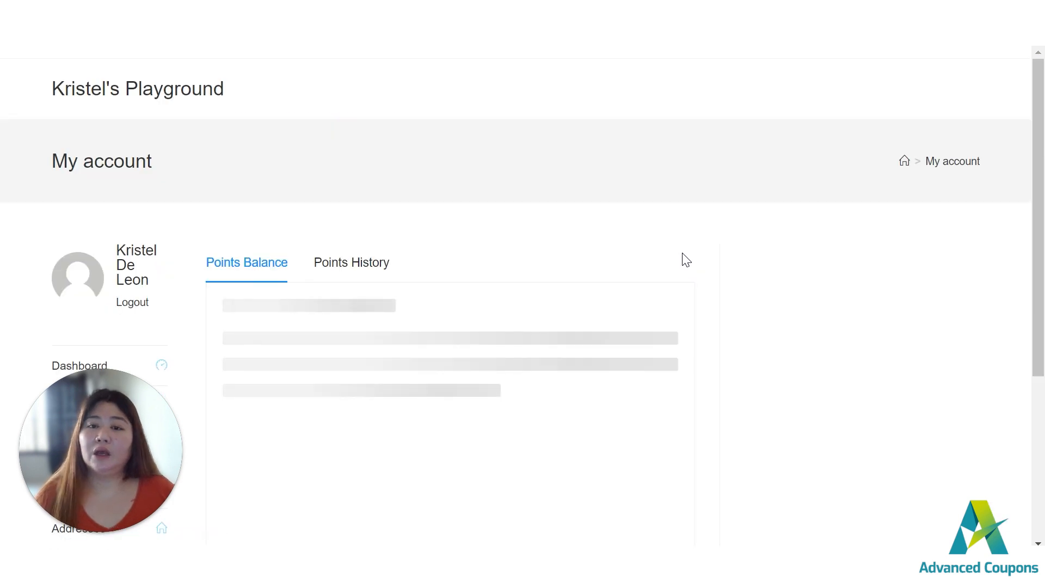
scroll(685, 256, down, 3)
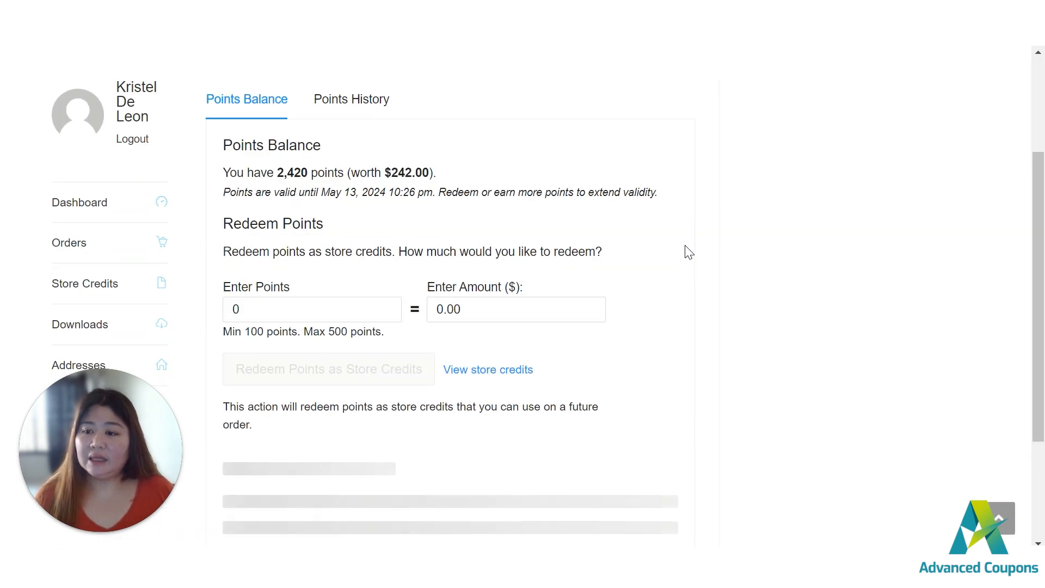
double_click(236, 309)
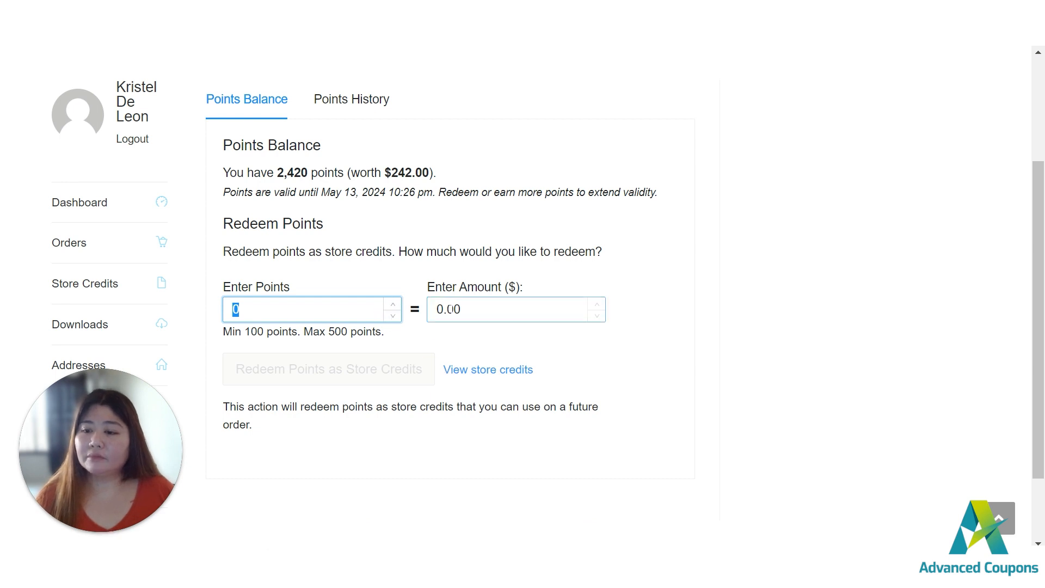
text(500)
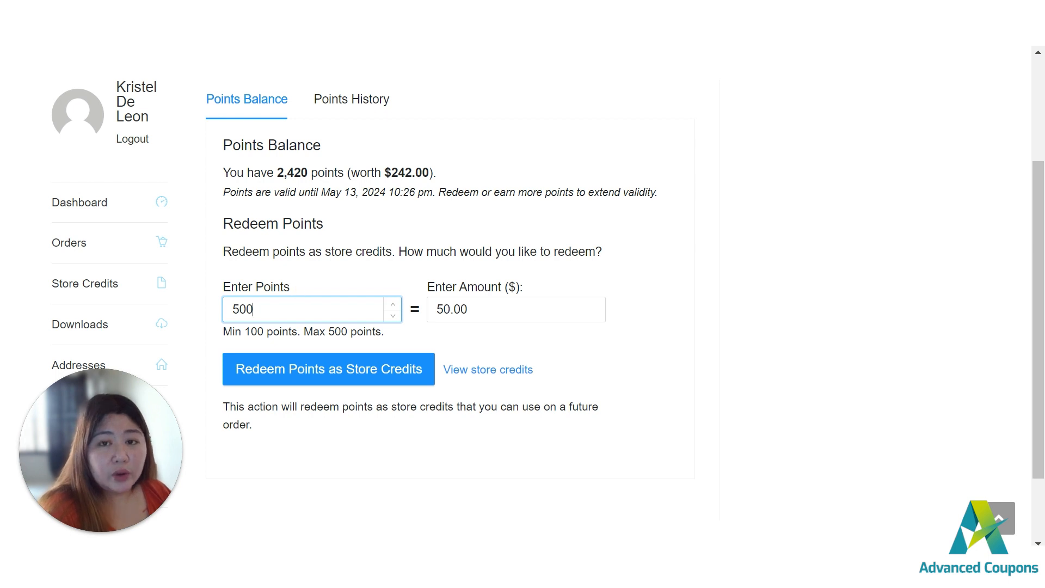
key(ctrl+a)
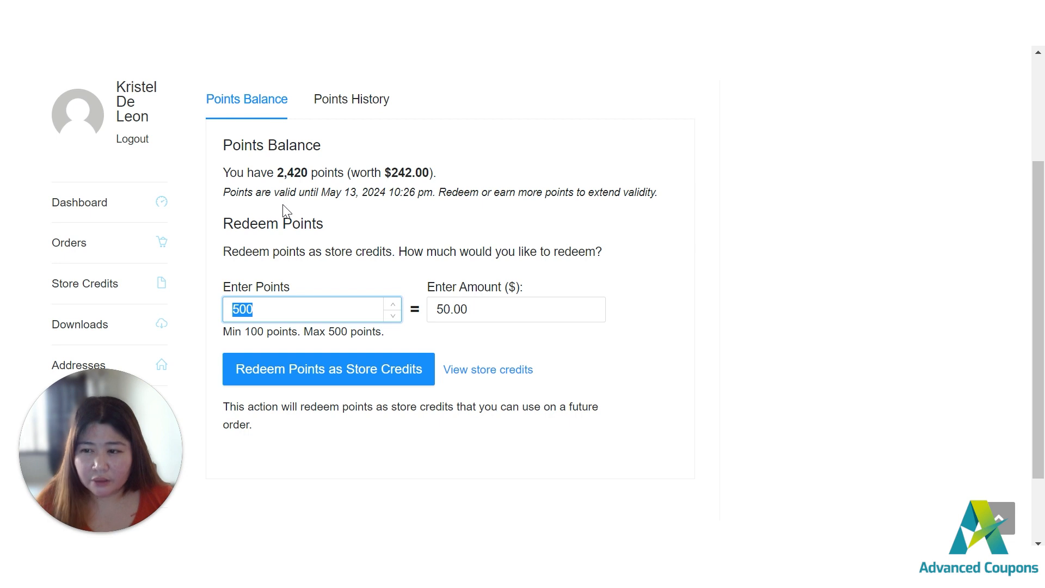
- Check the customer's store credit balance and the gift card redemption form on the Store Credits page
click(105, 289)
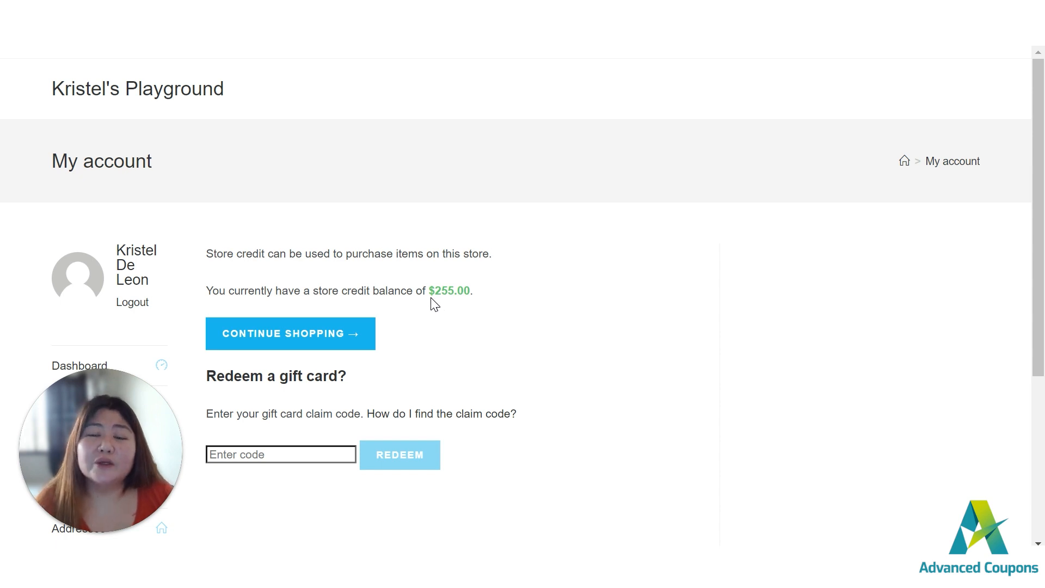
double_click(446, 290)
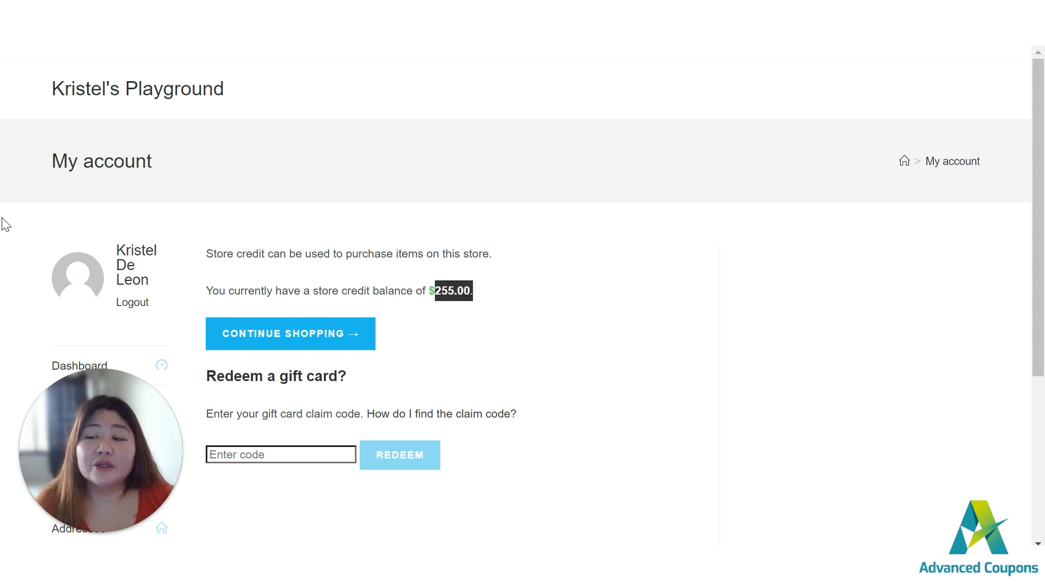
scroll(214, 236, down, 2)
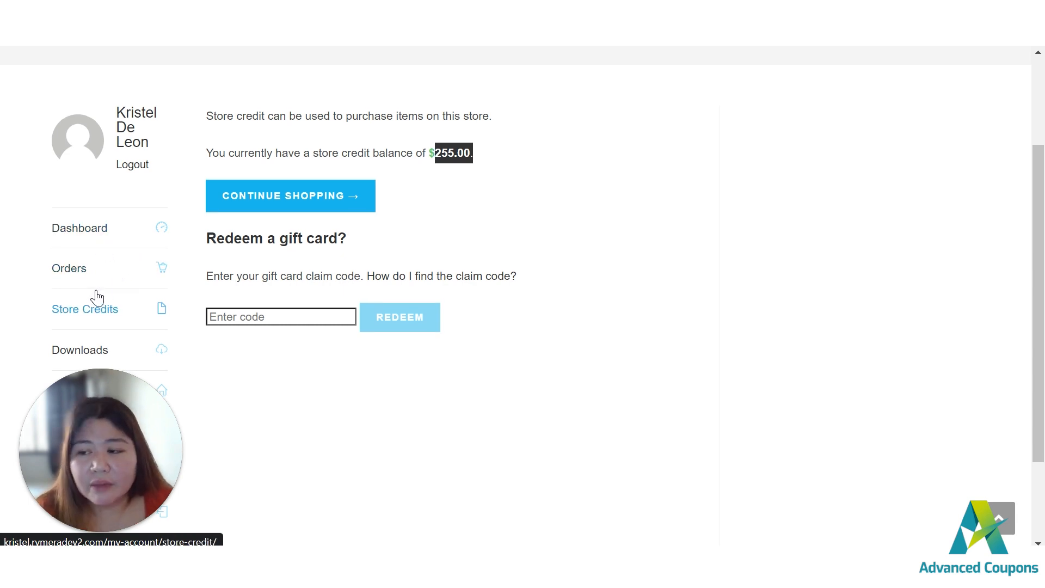
scroll(109, 289, down, 2)
scroll(331, 212, up, 2)
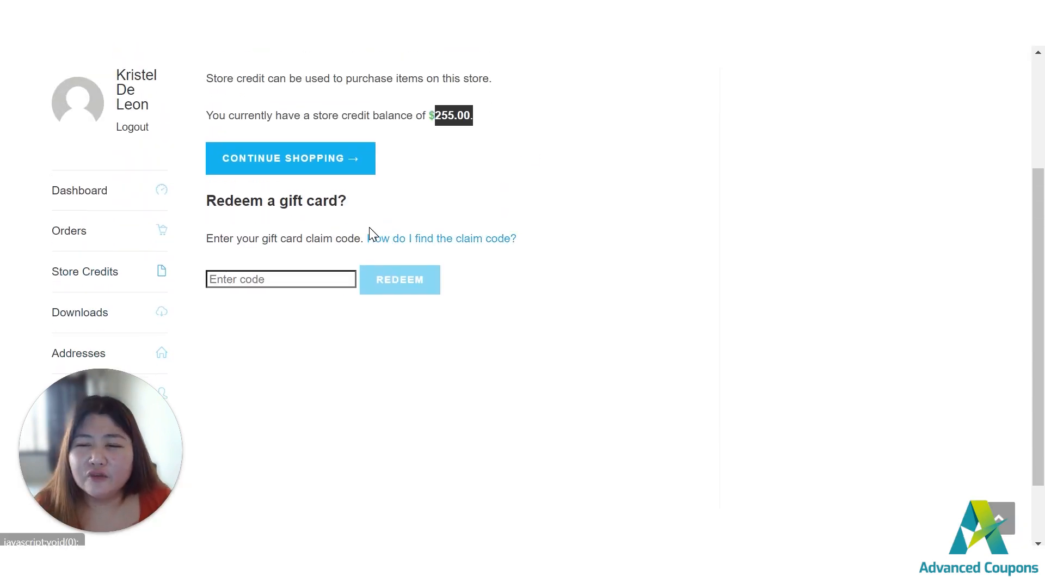
scroll(369, 231, down, 2)
- Redeem 450 points as store credits from the customer's My Points page
click(93, 348)
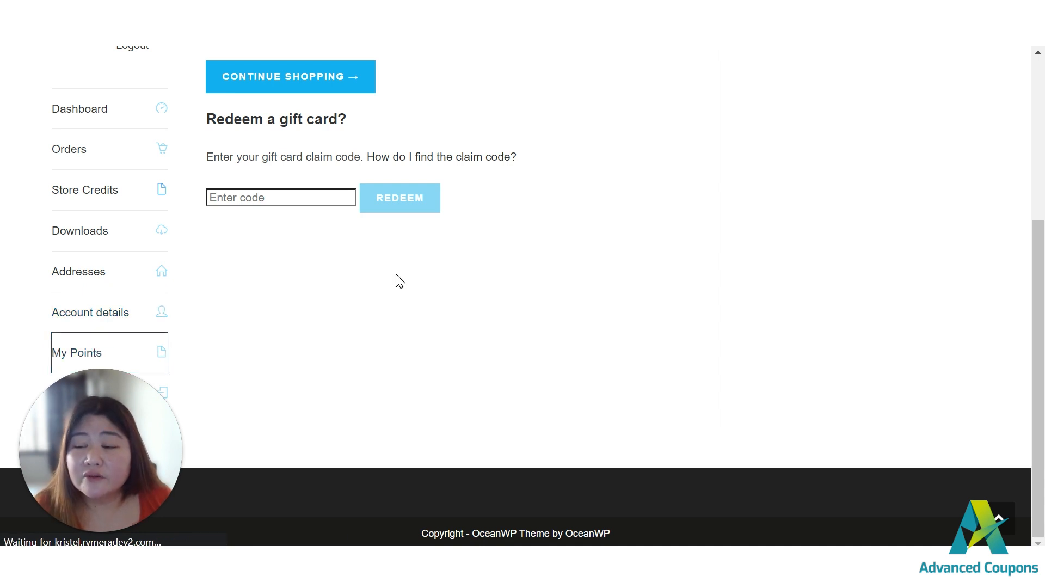
scroll(528, 261, down, 3)
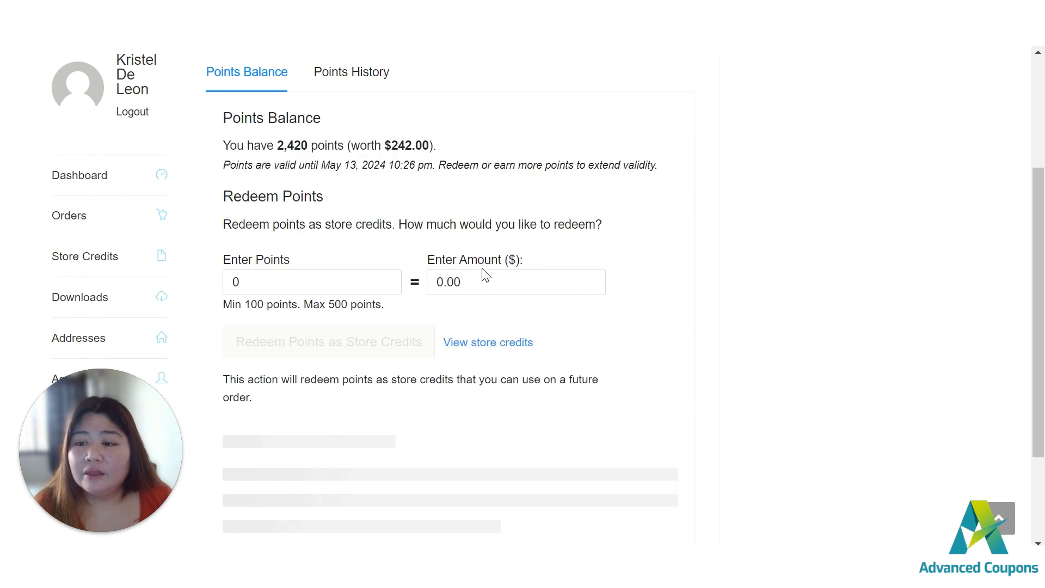
double_click(231, 283)
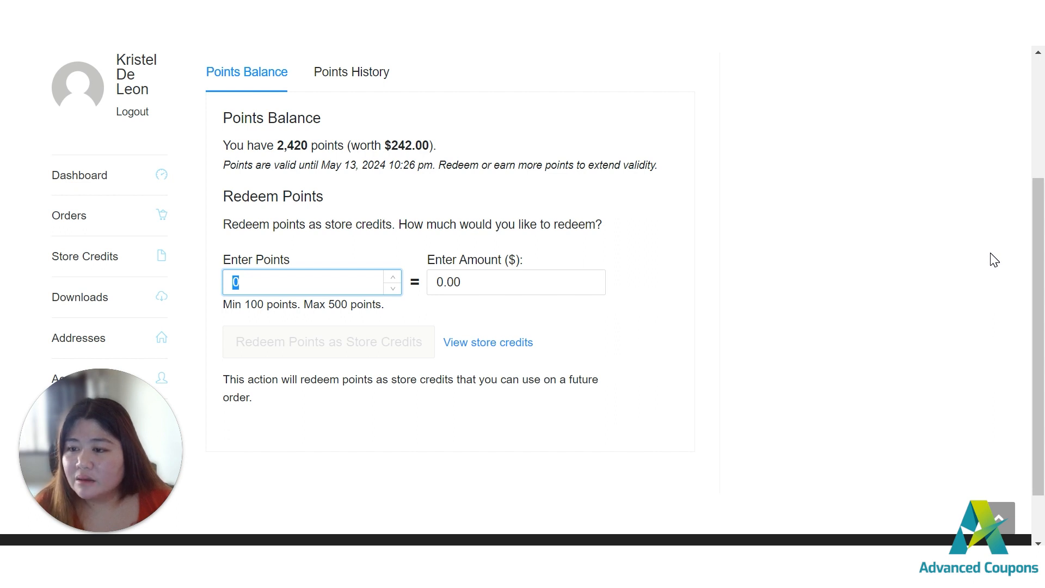
text(450)
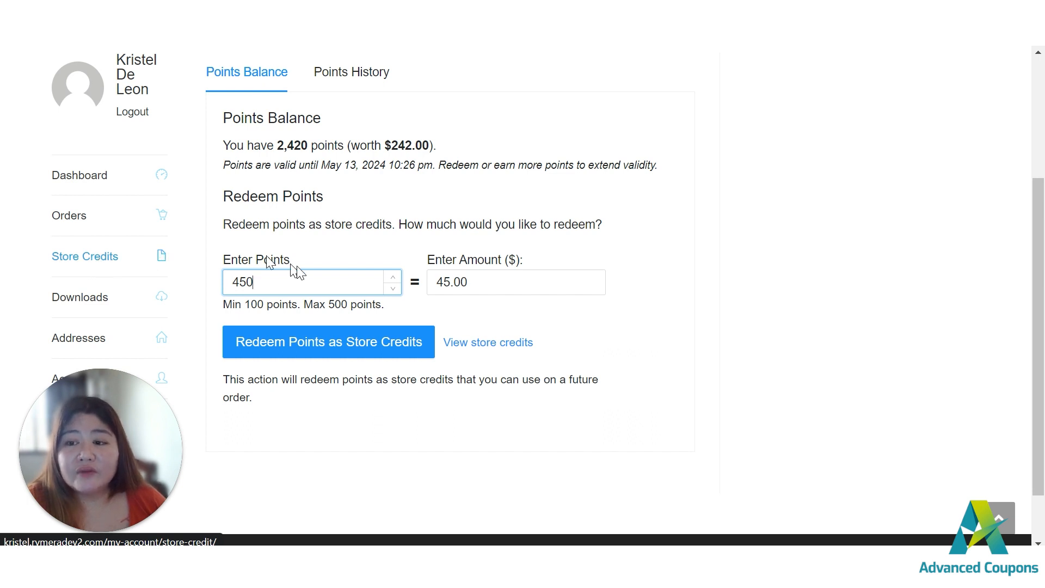
click(299, 351)
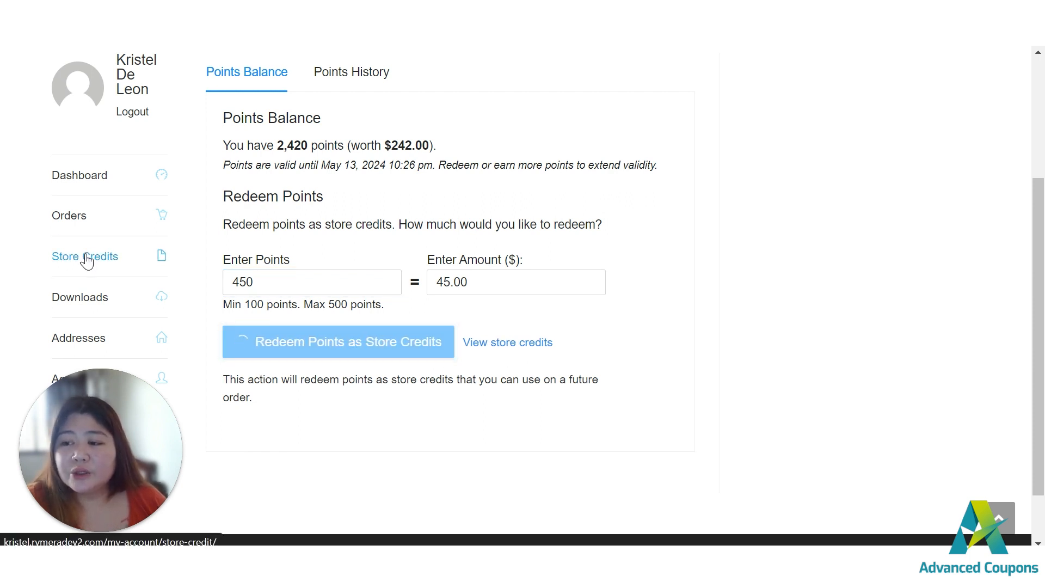
- Return to the Store Credits page and highlight the balance to check the effect of the points redemption
scroll(82, 259, up, 1)
click(82, 288)
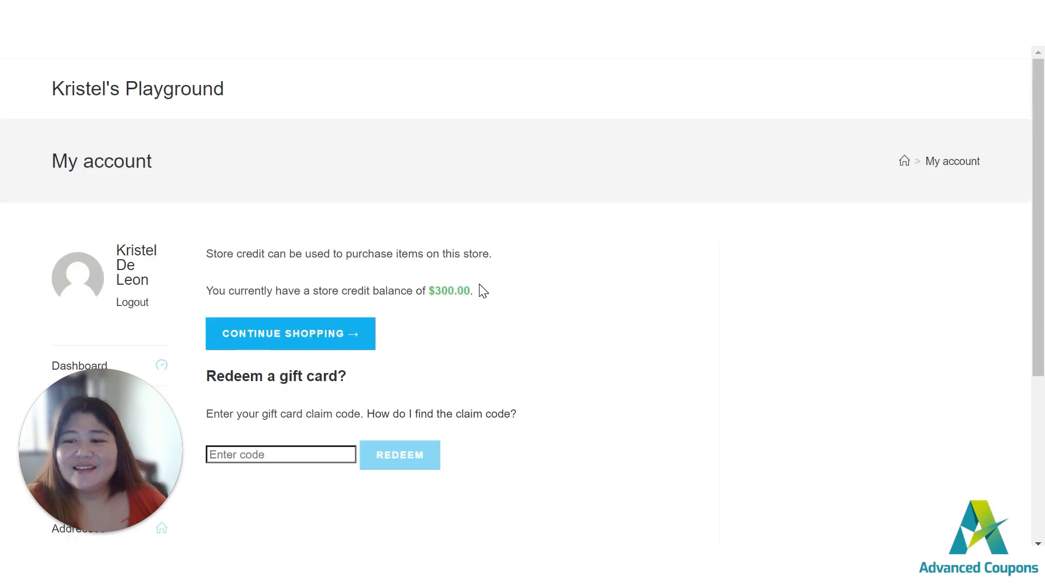
drag(479, 290, 422, 290)
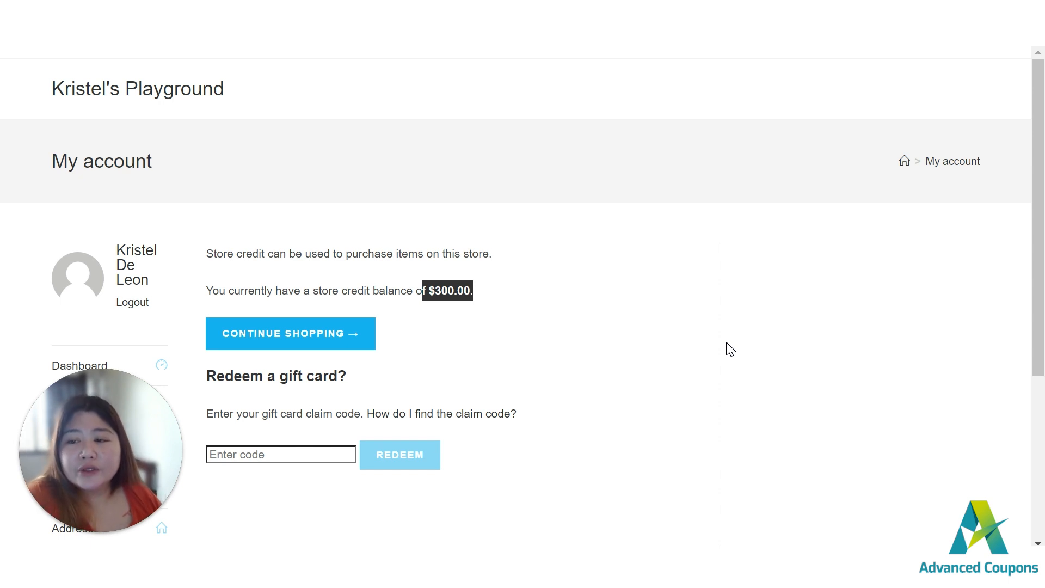
double_click(445, 288)
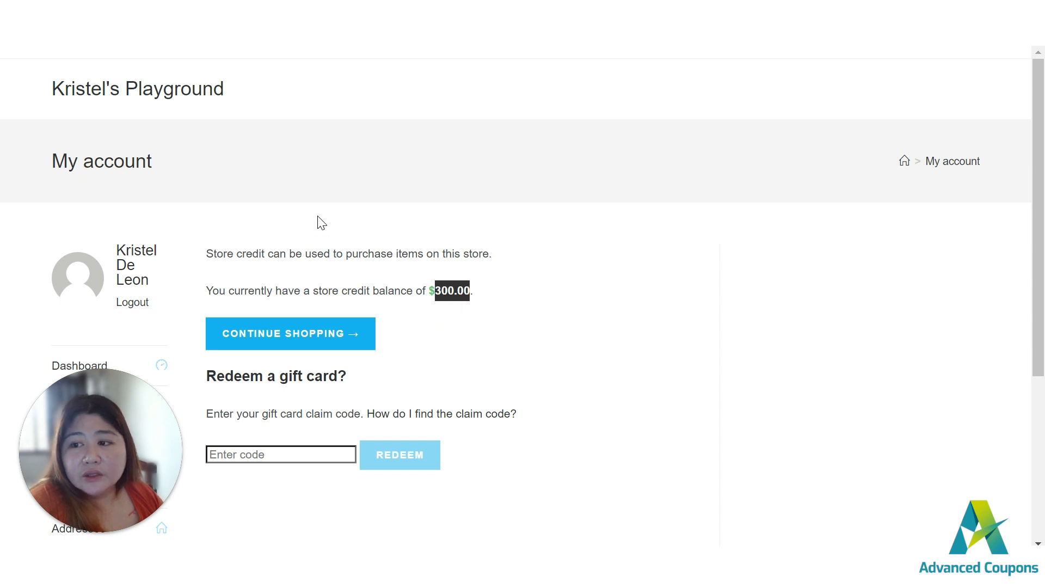
scroll(325, 225, down, 1)
scroll(527, 229, up, 1)
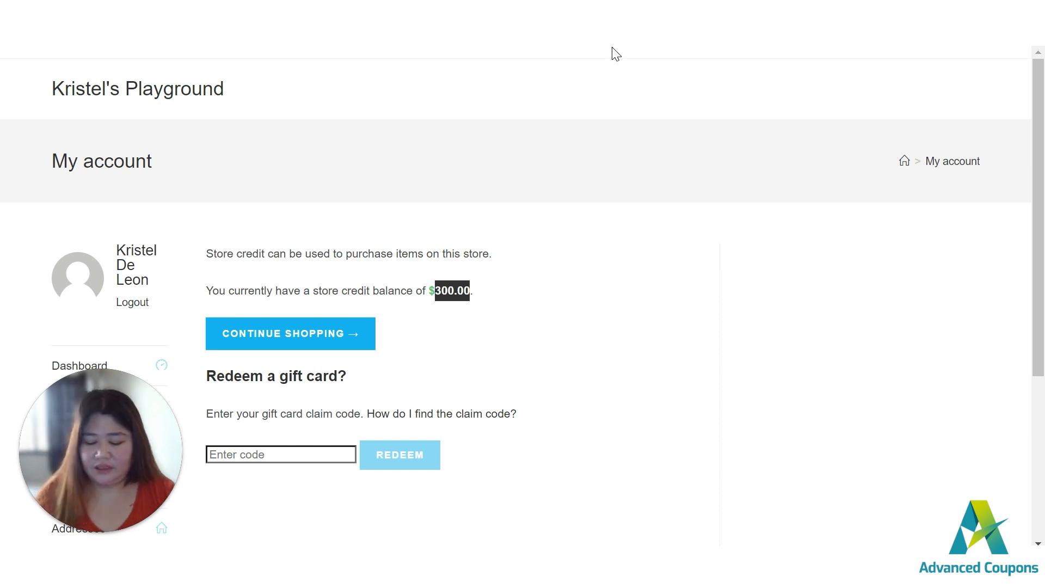
- Go to the store's Shop page and add the Happy Ninja T-shirt to the cart
text(shop)
key(Return)
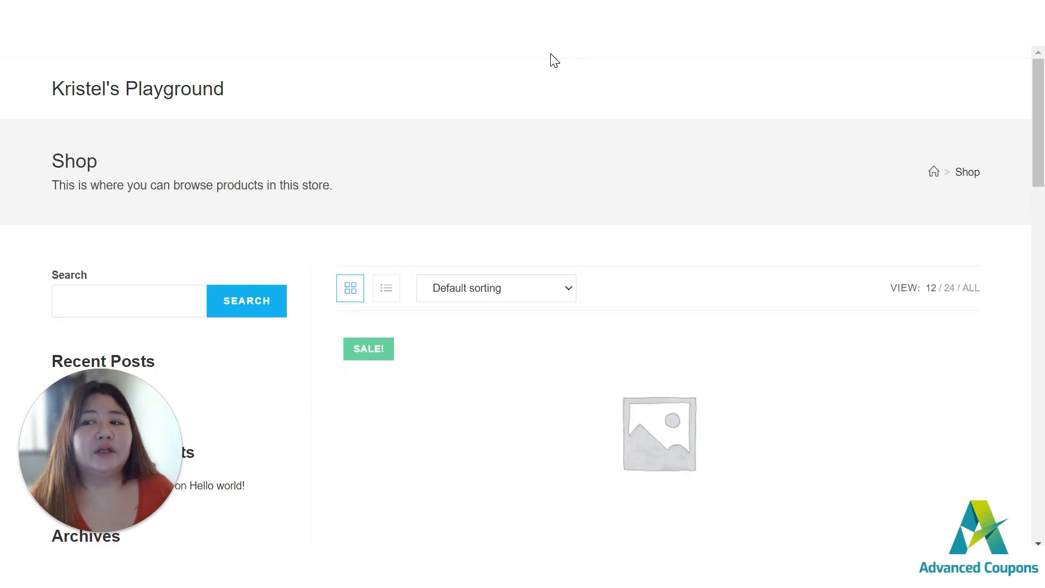
scroll(553, 54, down, 3)
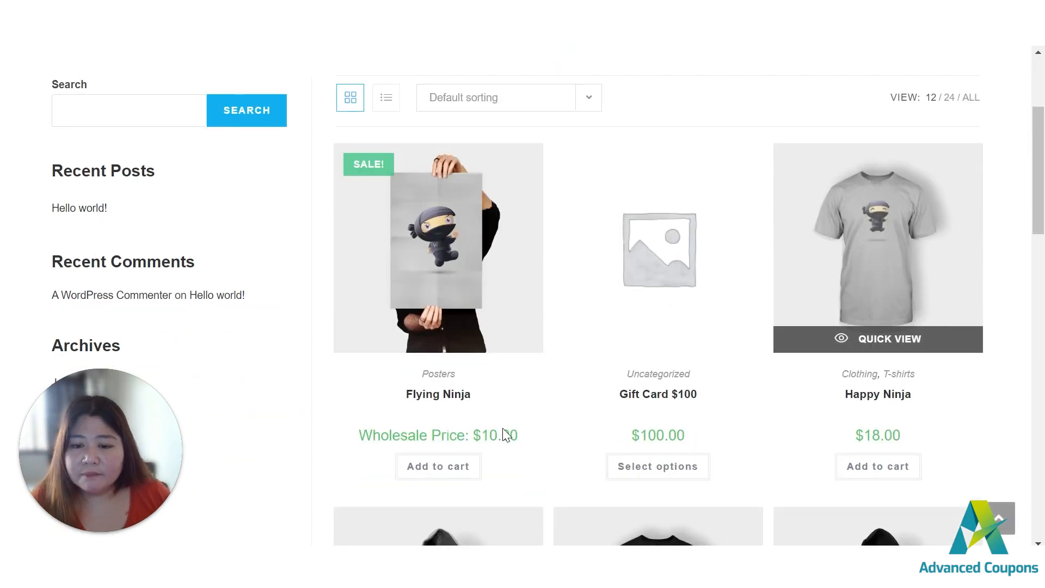
click(887, 471)
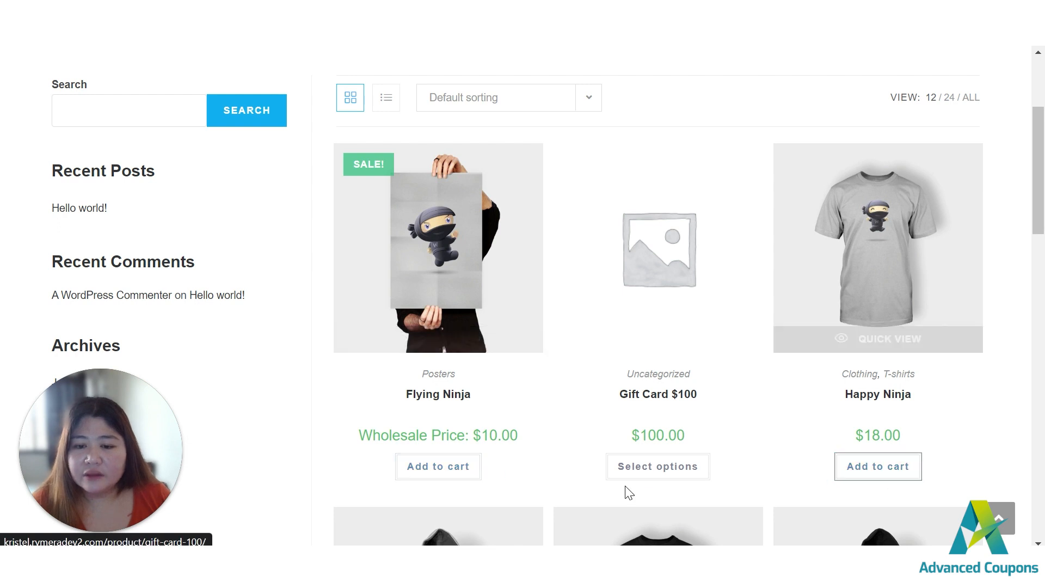
- Add the Flying Ninja poster and the Happy Ninja T-shirt to the cart, and open the cart
click(449, 470)
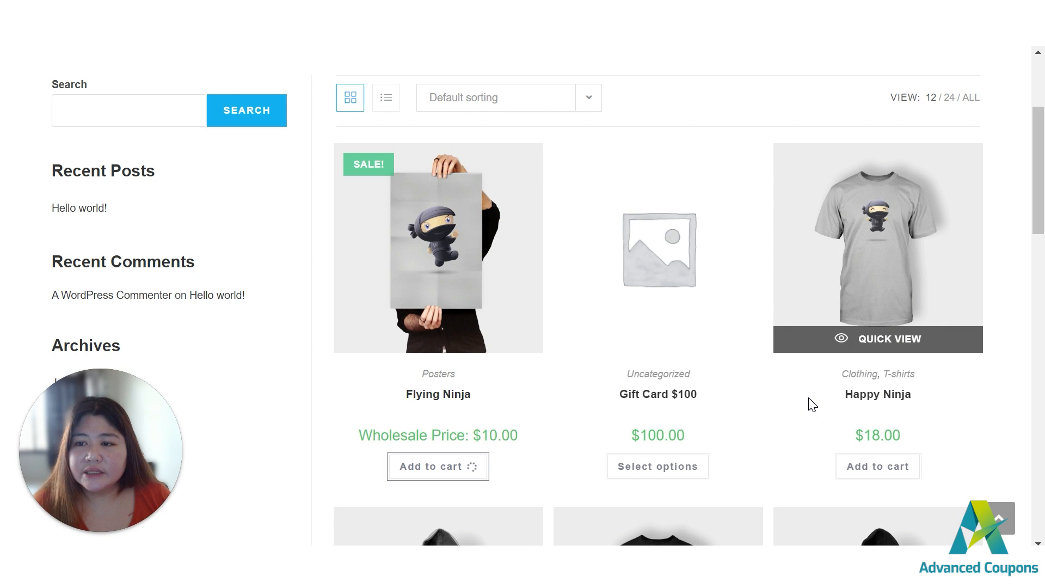
click(893, 477)
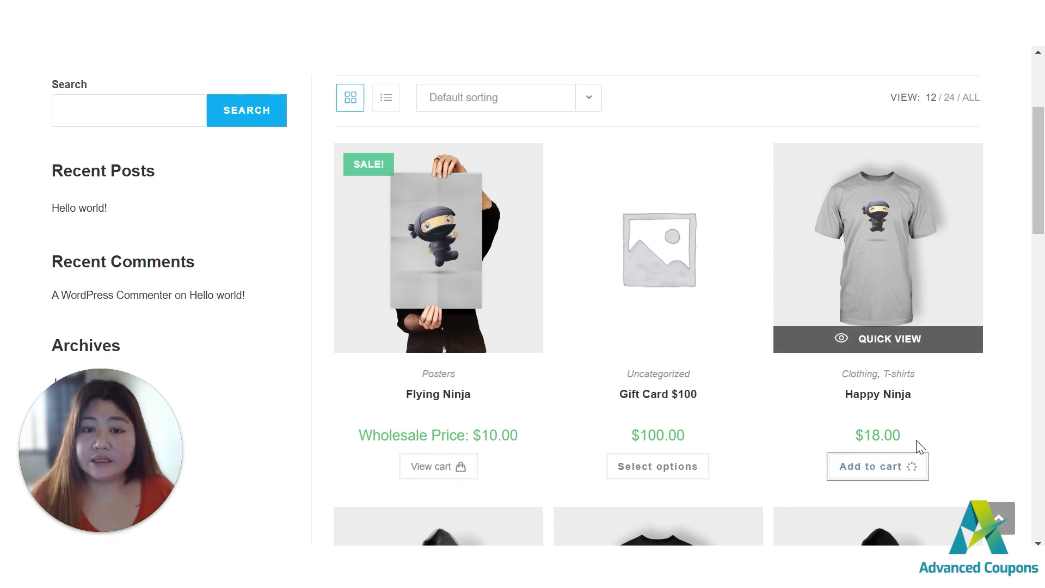
click(869, 475)
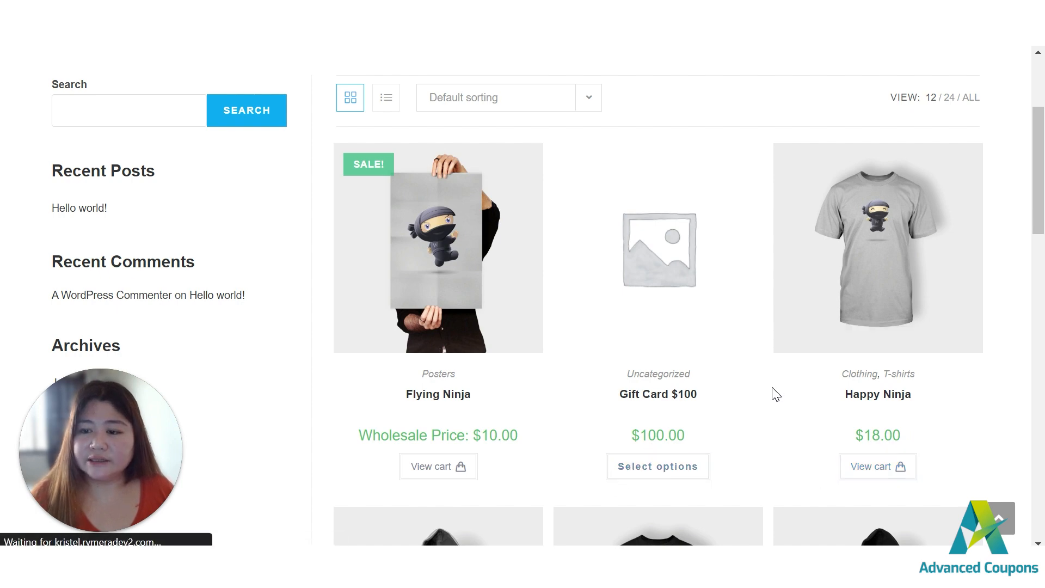
- Review the cart items and cart totals, and proceed to checkout
scroll(773, 391, down, 3)
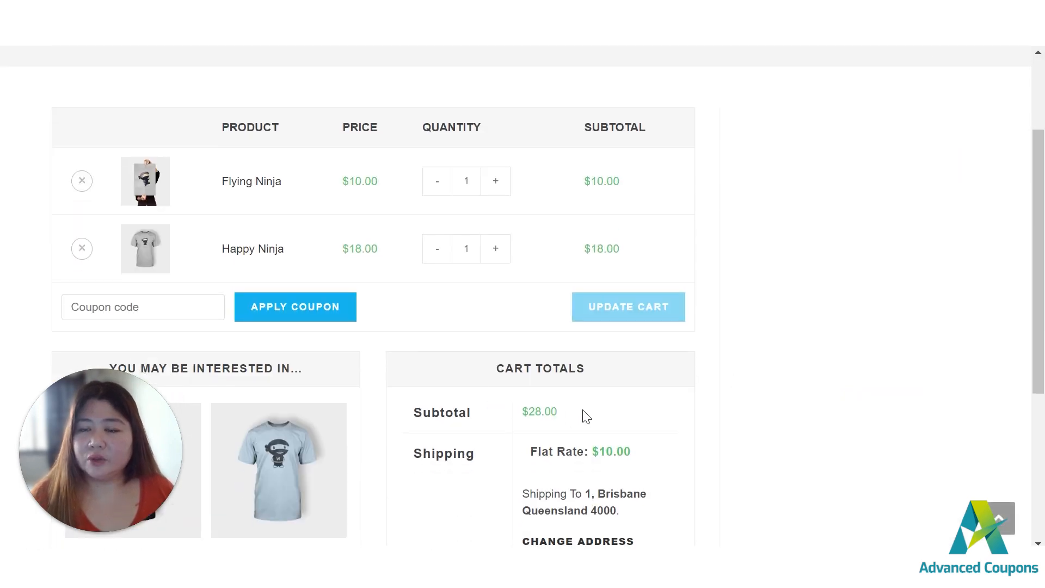
scroll(585, 403, down, 3)
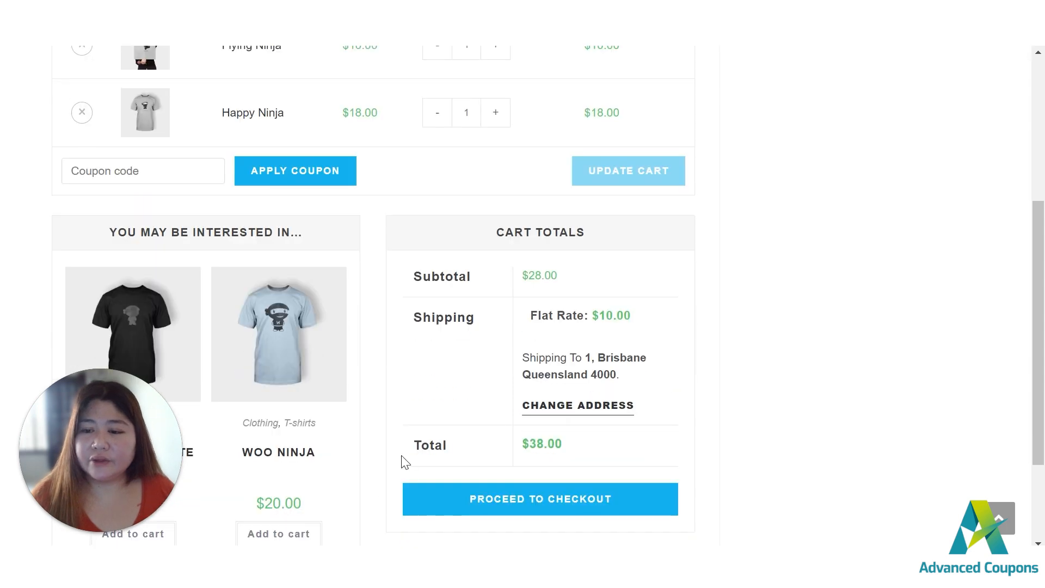
click(577, 509)
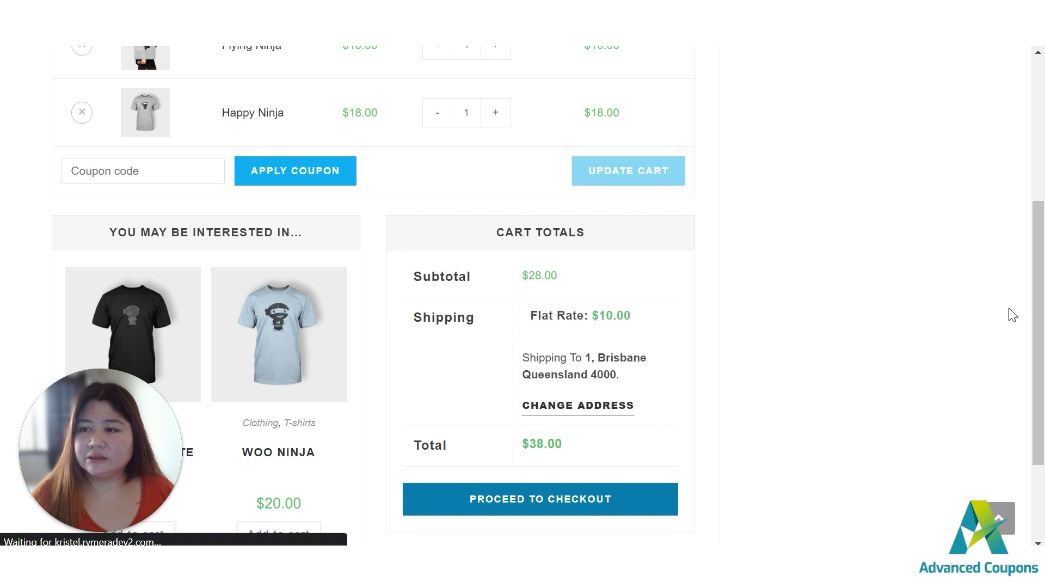
- Expand the loyalty discounts in the checkout order summary and enter 100 points to redeem as store credits
scroll(1007, 327, down, 3)
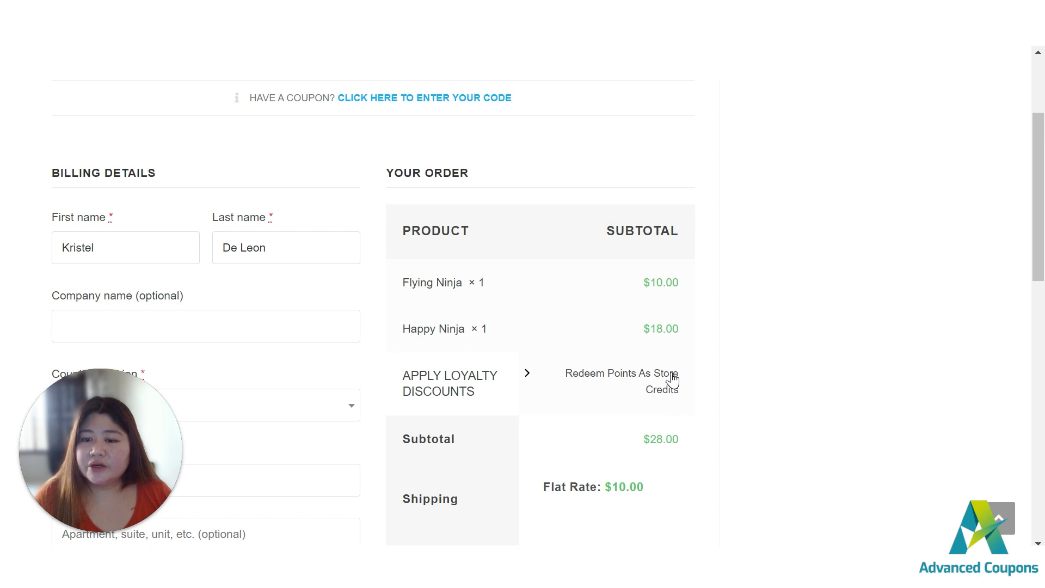
scroll(673, 381, down, 3)
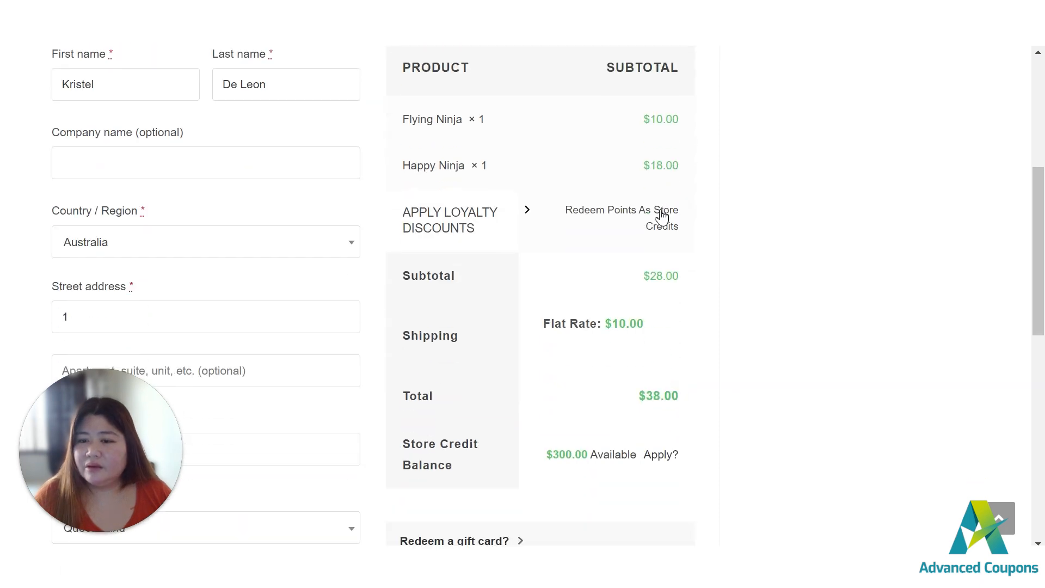
click(599, 217)
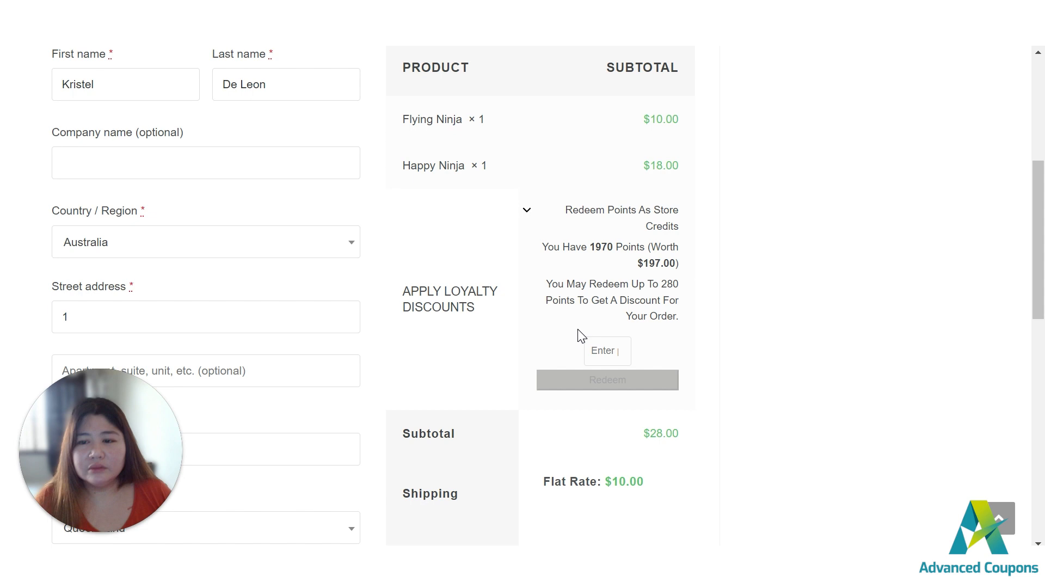
click(624, 347)
click(625, 348)
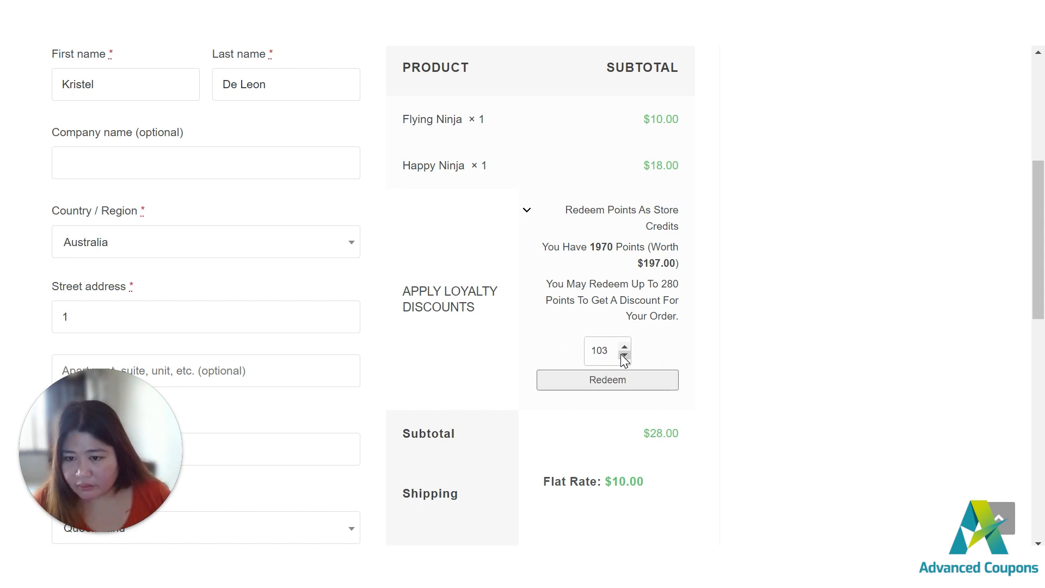
- Examine the Store Credit Balance row in the checkout order summary and compare it with the points redemption option
scroll(557, 392, down, 3)
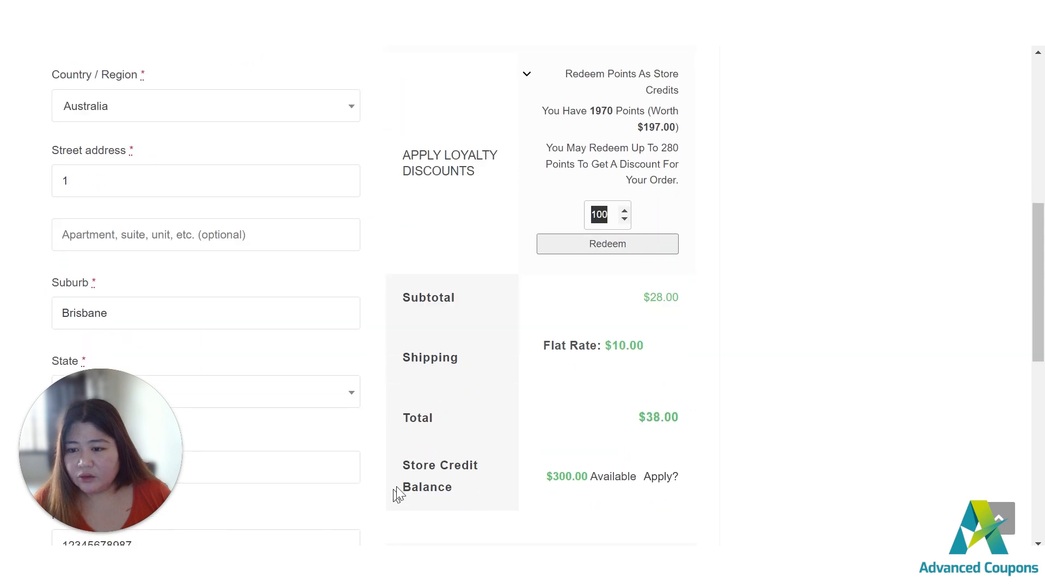
drag(403, 466, 508, 471)
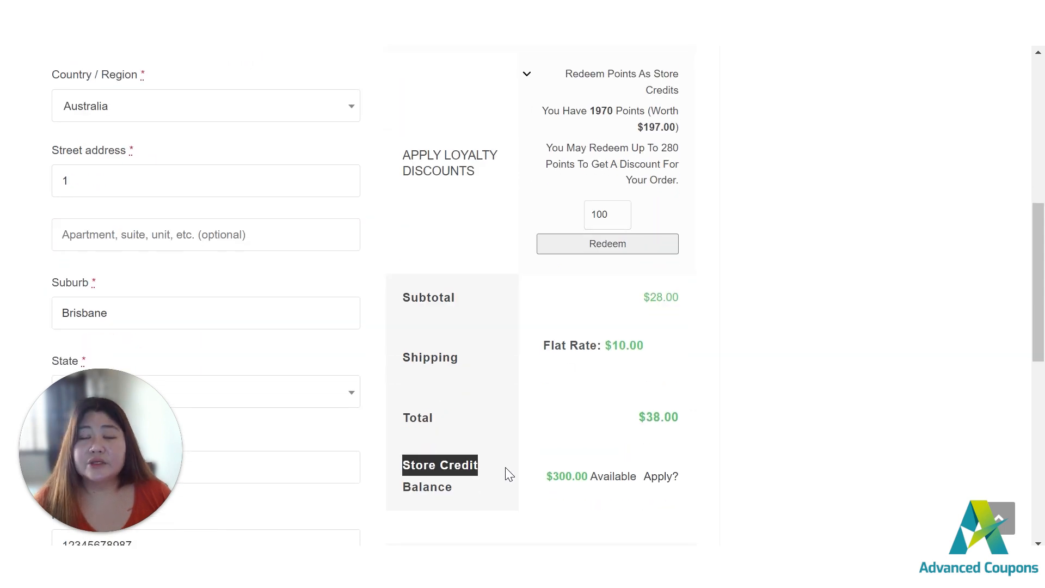
click(809, 303)
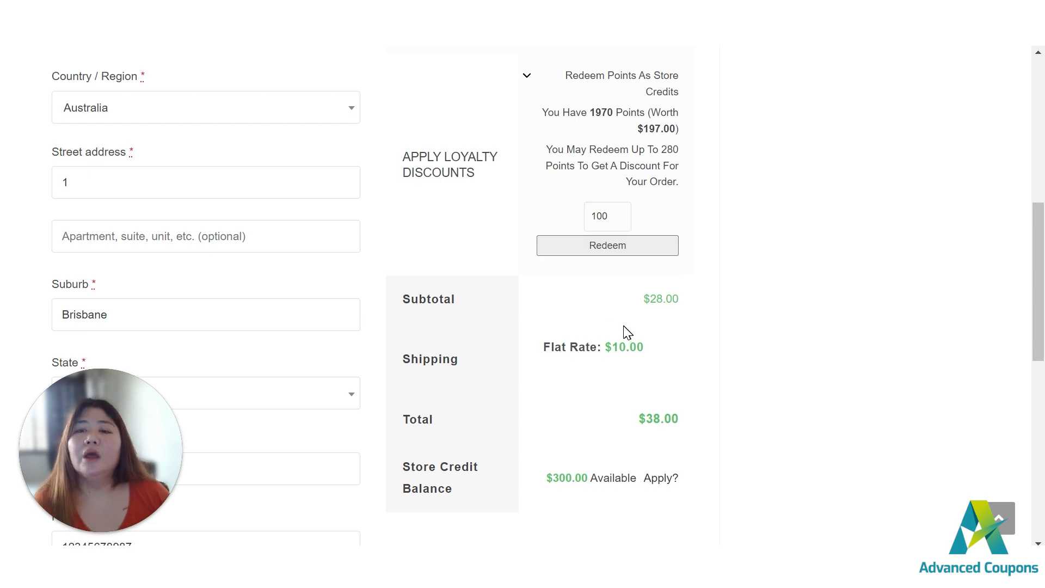
scroll(625, 335, up, 1)
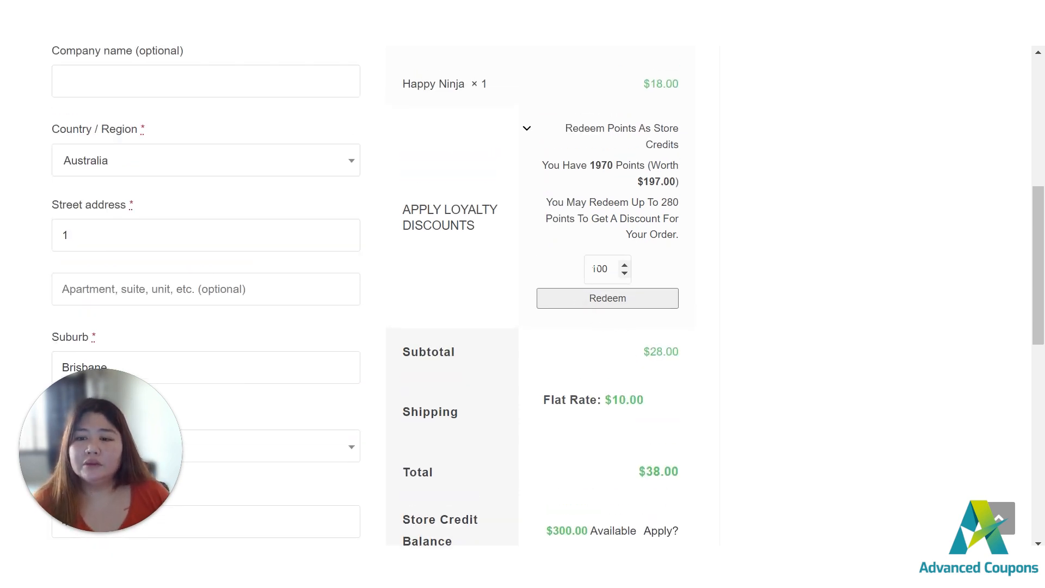
scroll(626, 357, up, 1)
scroll(626, 357, up, 1)
scroll(602, 361, down, 5)
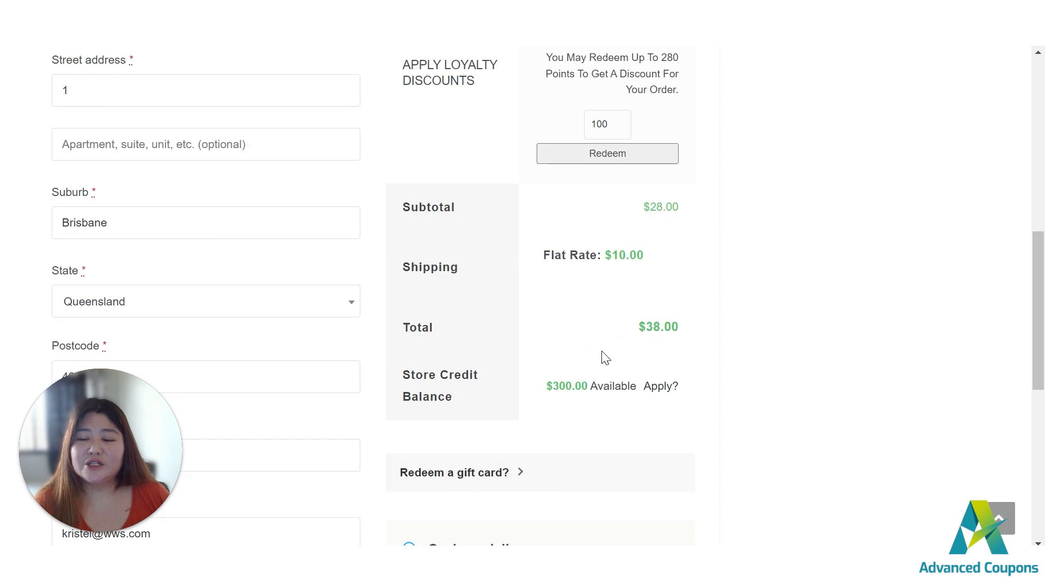
scroll(536, 362, down, 1)
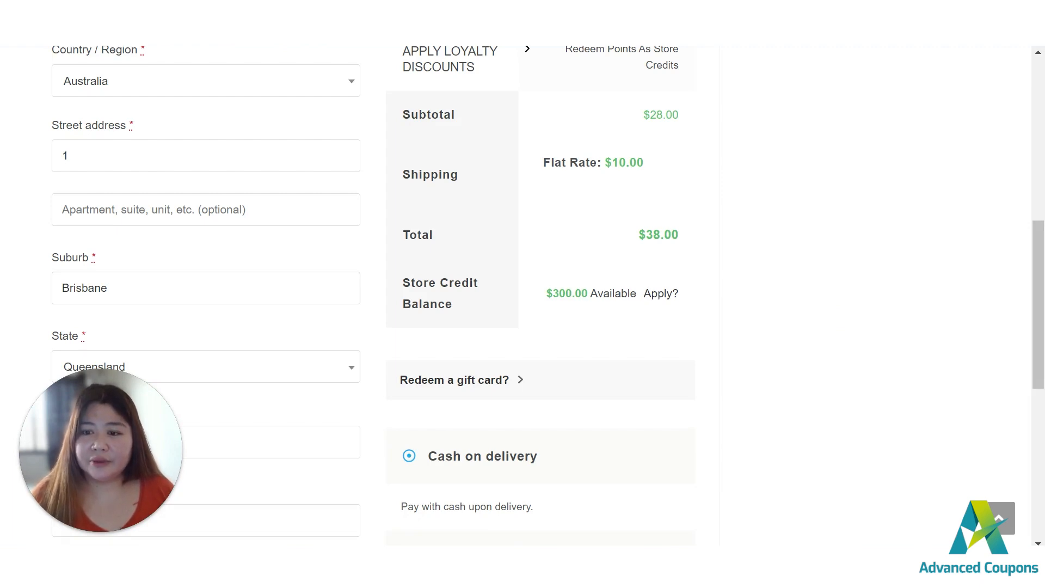
click(660, 295)
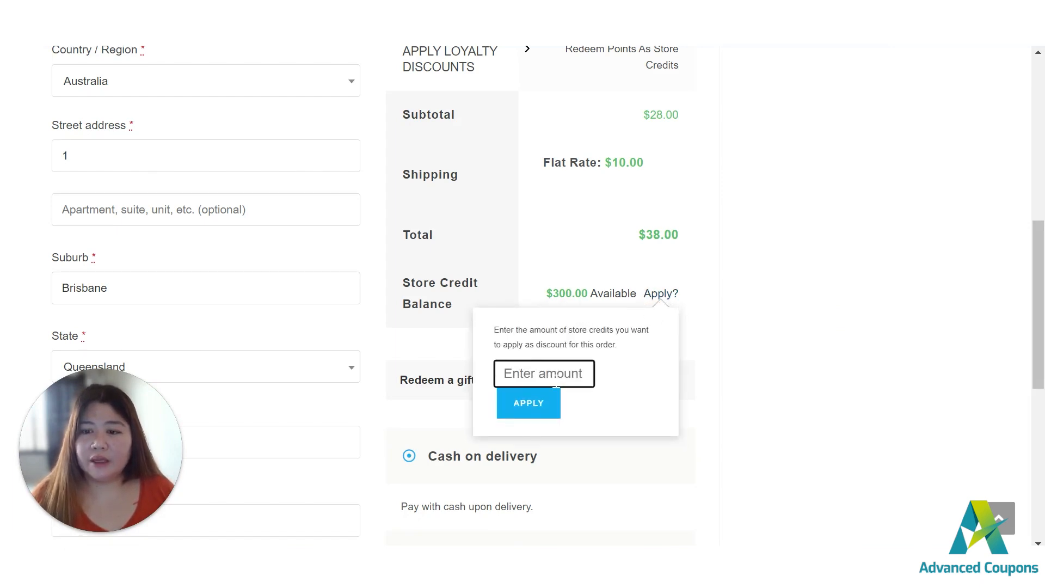
text(38)
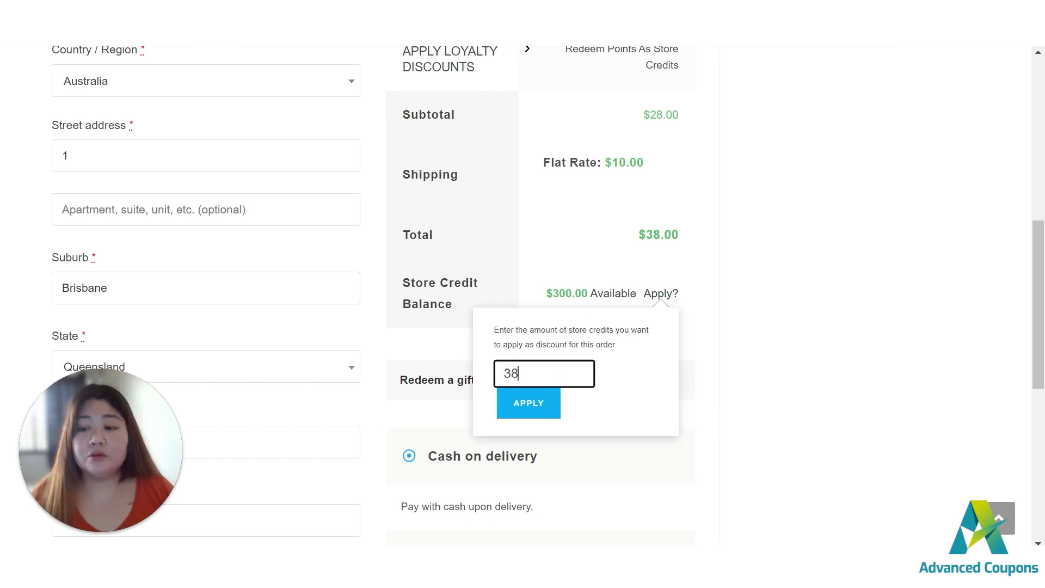
drag(549, 369, 443, 396)
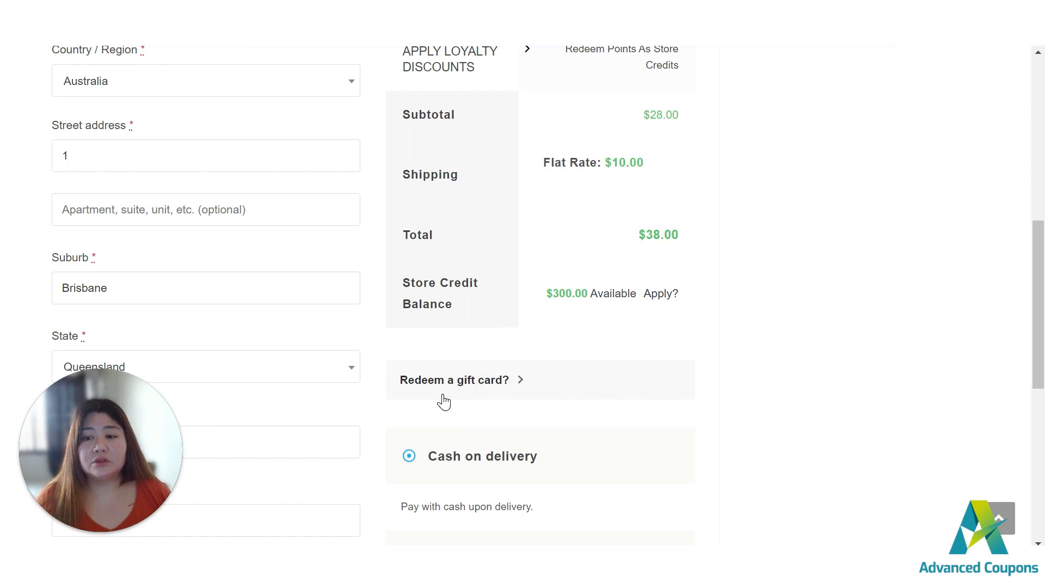
click(661, 295)
click(562, 361)
drag(555, 362, 504, 374)
text(10)
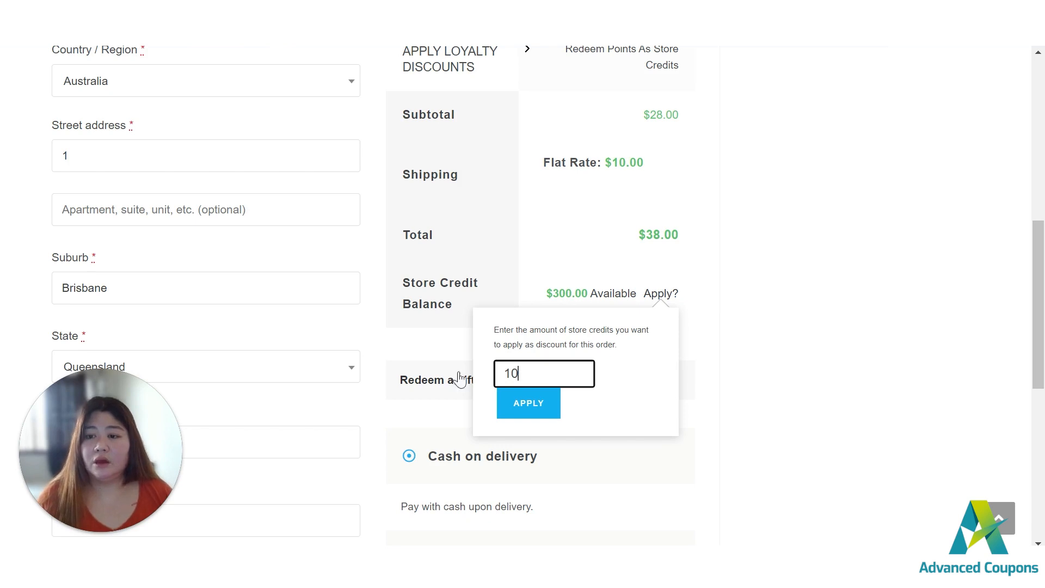
click(368, 365)
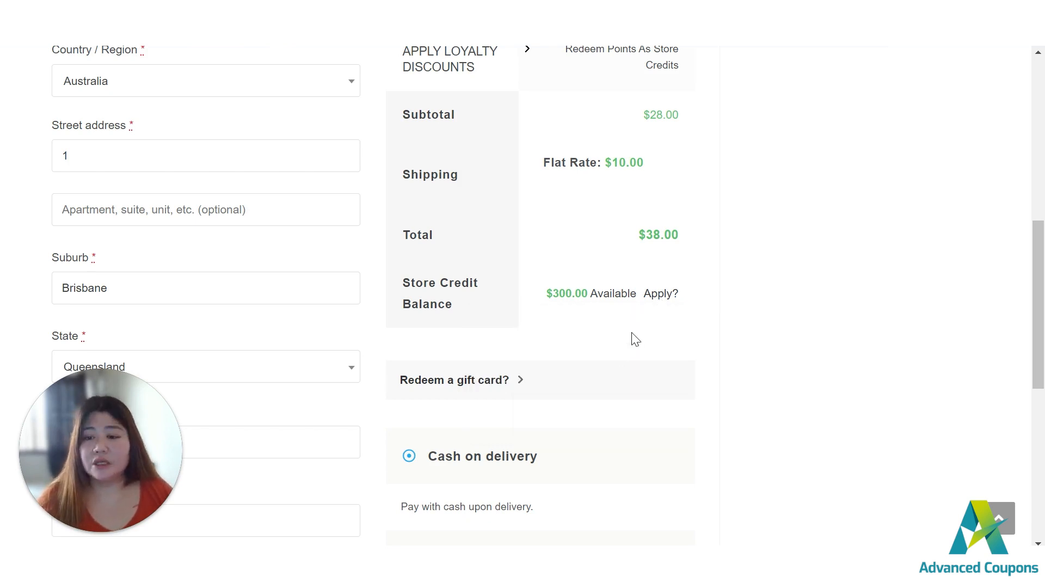
- Apply 38 in store credits as a discount on the order
click(653, 295)
text(38)
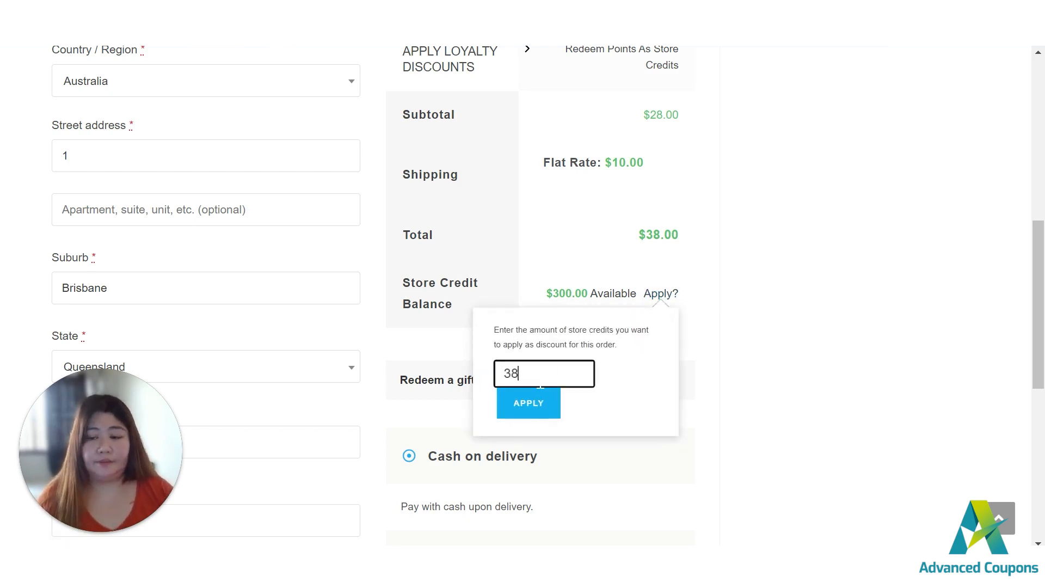
click(526, 411)
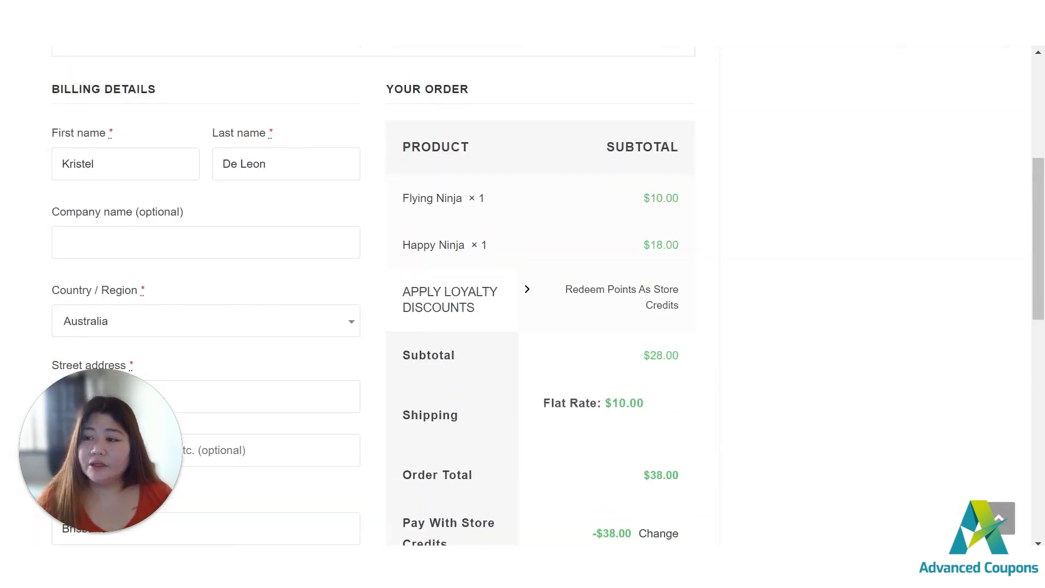
- Review the order summary with the store credits applied and highlight the order's final total
scroll(562, 408, down, 5)
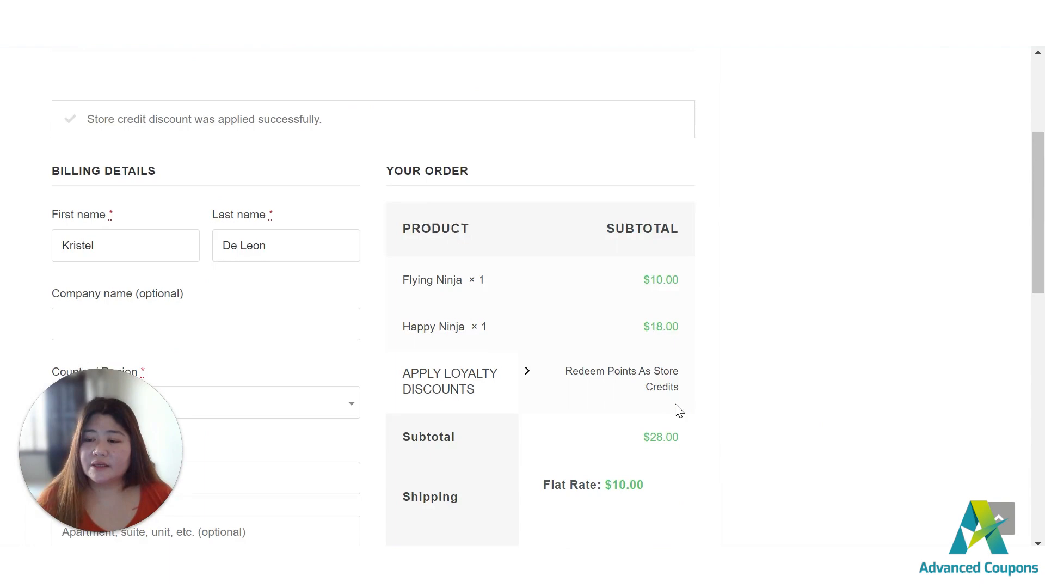
scroll(680, 405, down, 6)
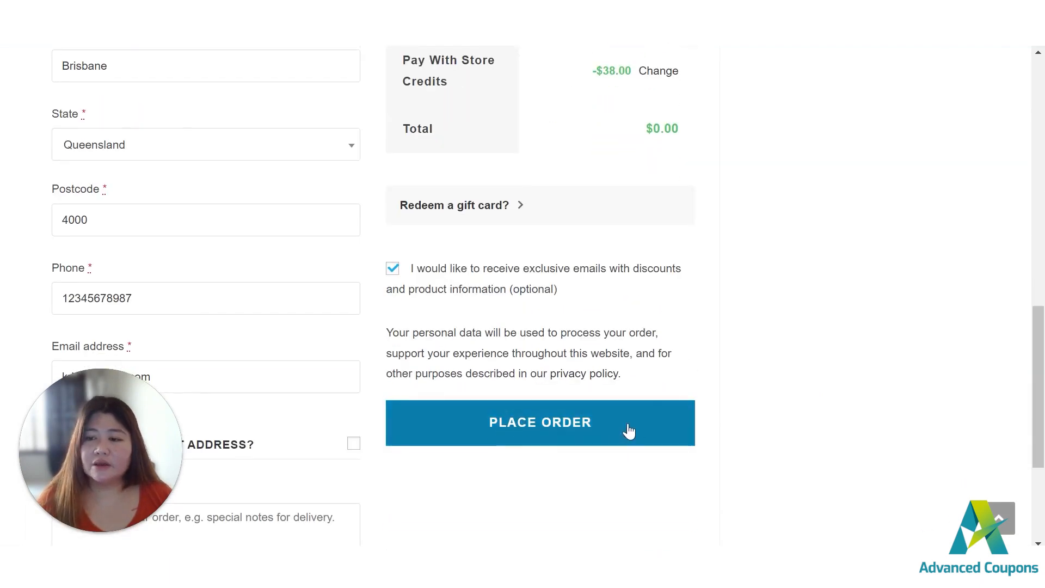
scroll(653, 399, up, 1)
scroll(654, 403, up, 2)
scroll(653, 408, down, 2)
drag(621, 157, 724, 152)
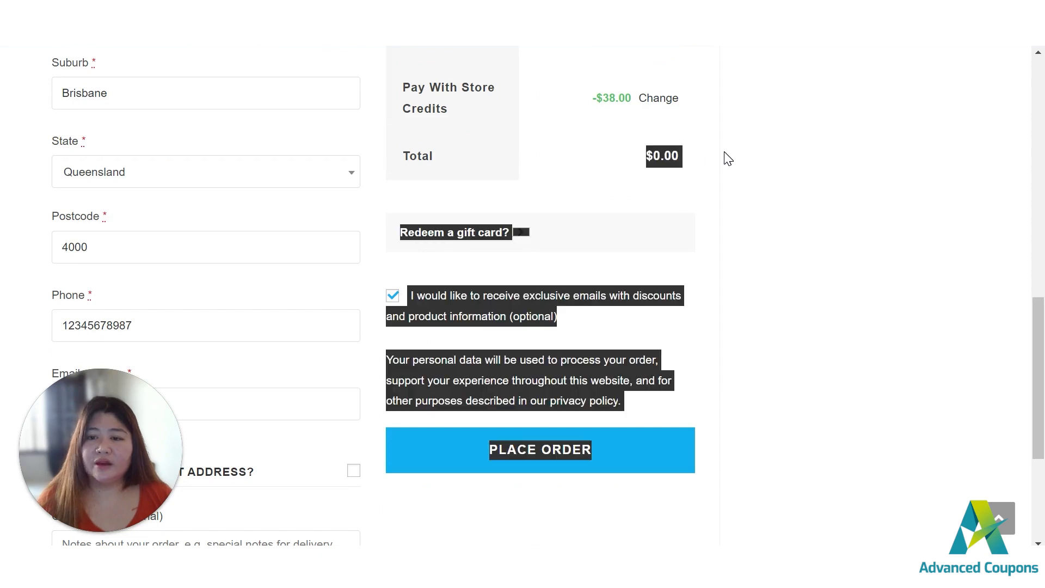
click(805, 210)
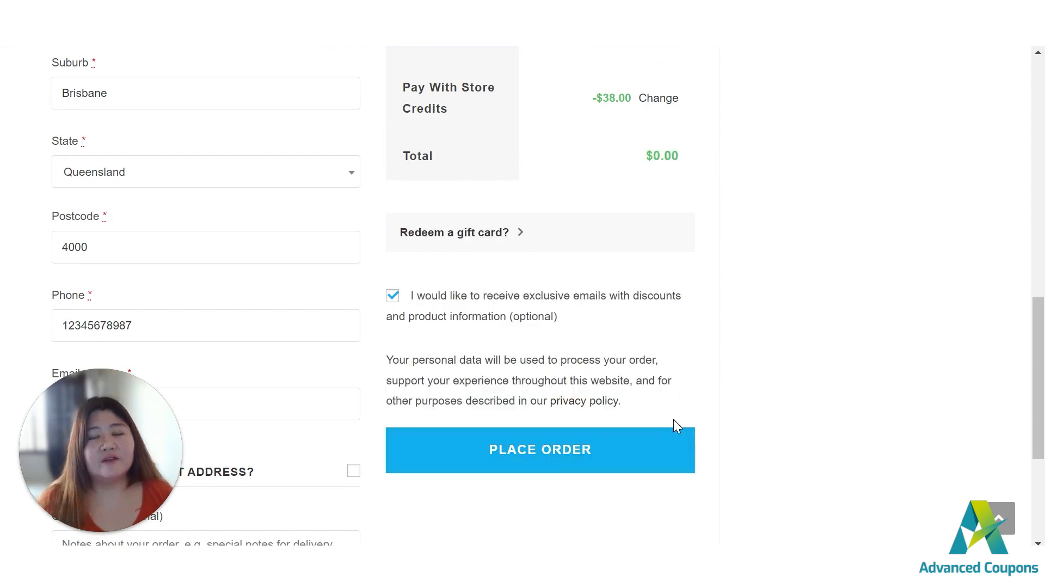
- Place the order and highlight the amount paid with store credits in the order details
click(593, 468)
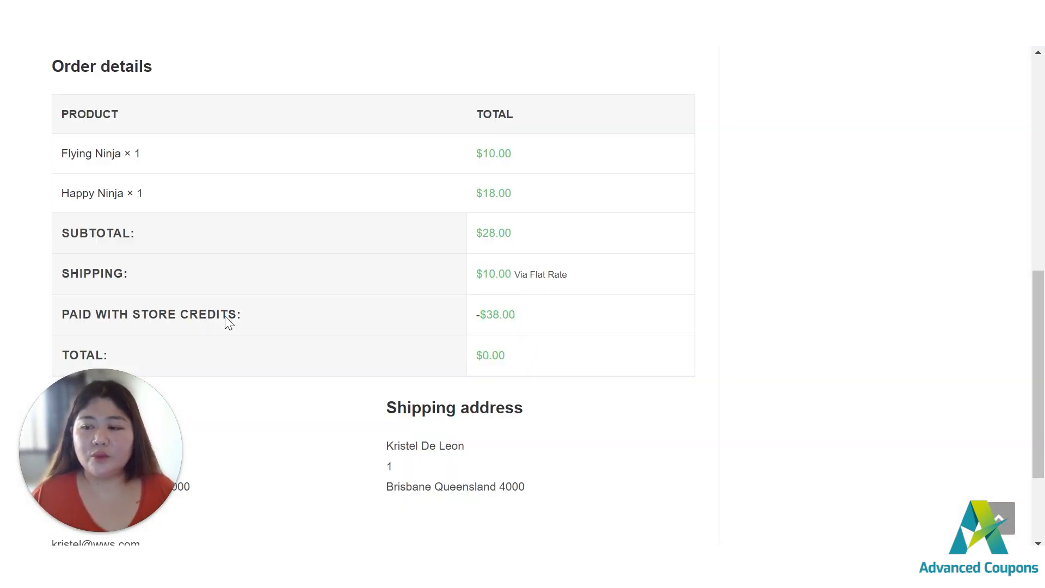
drag(529, 326, 477, 325)
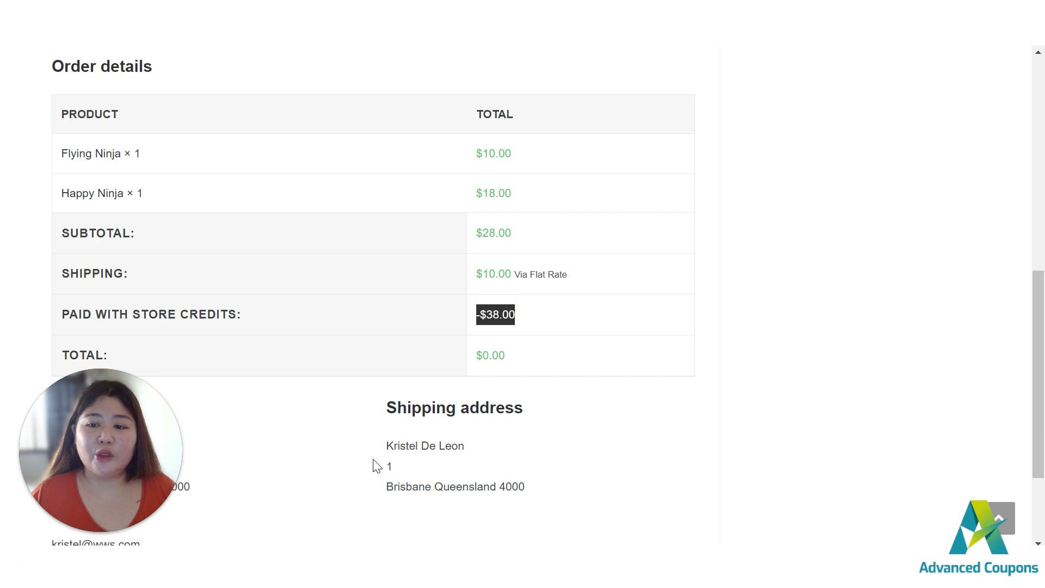